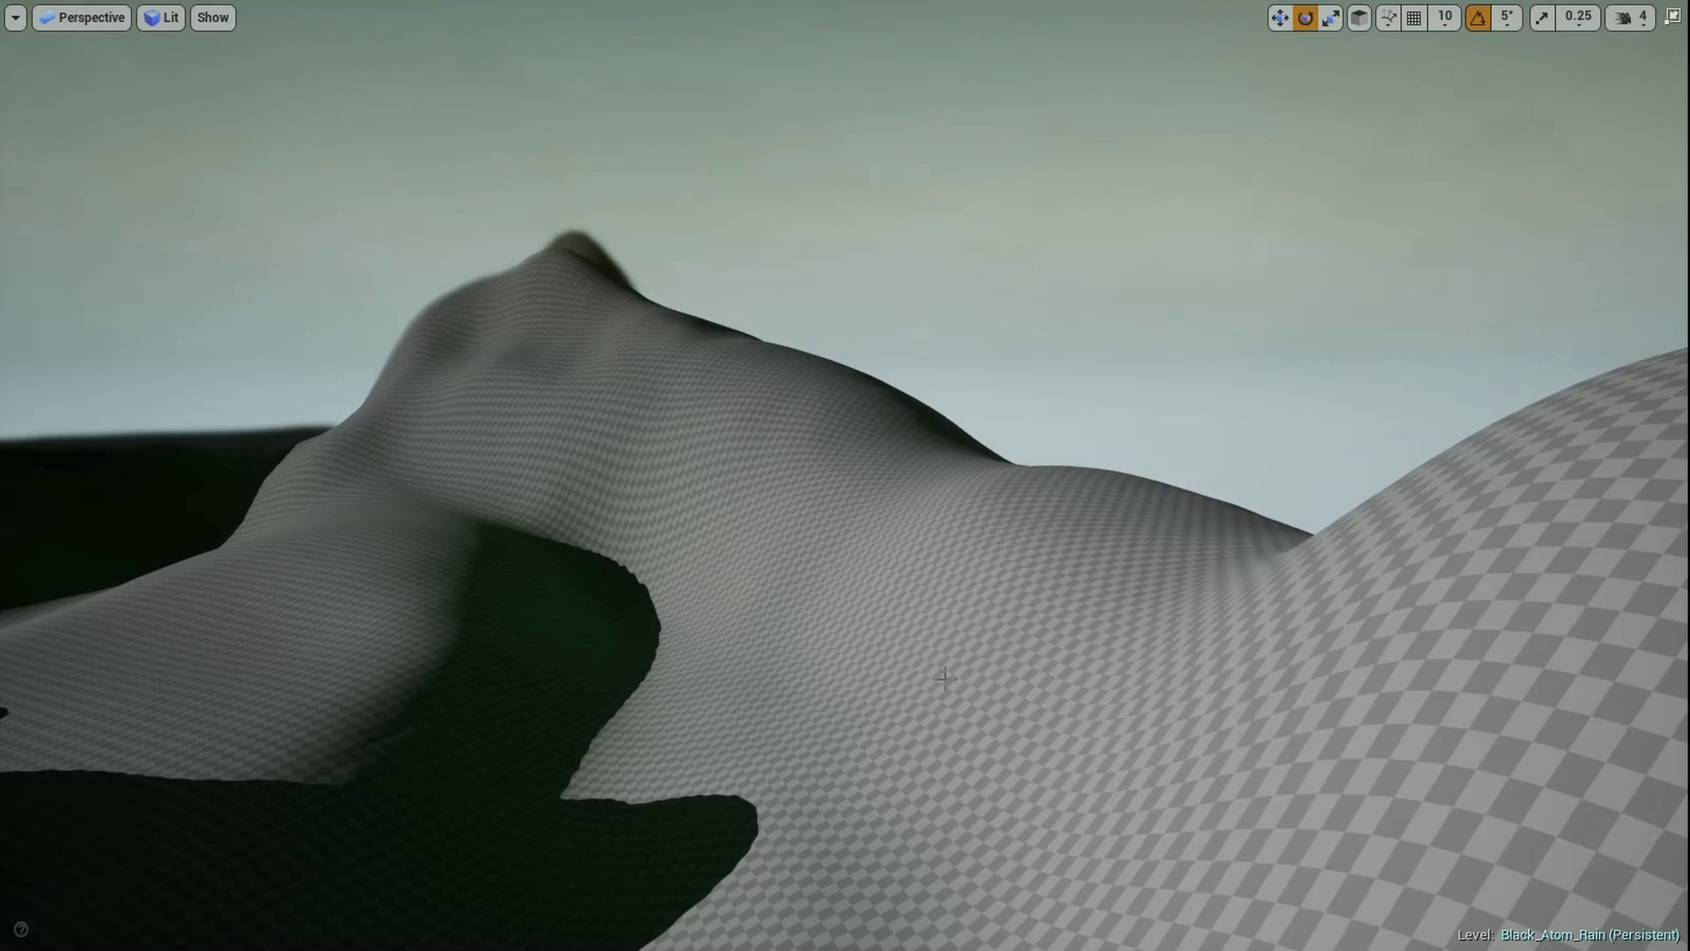
Restore the full editor layout from the immersive viewport and look over the grass and mud normal maps in the DP folder
key(F11)
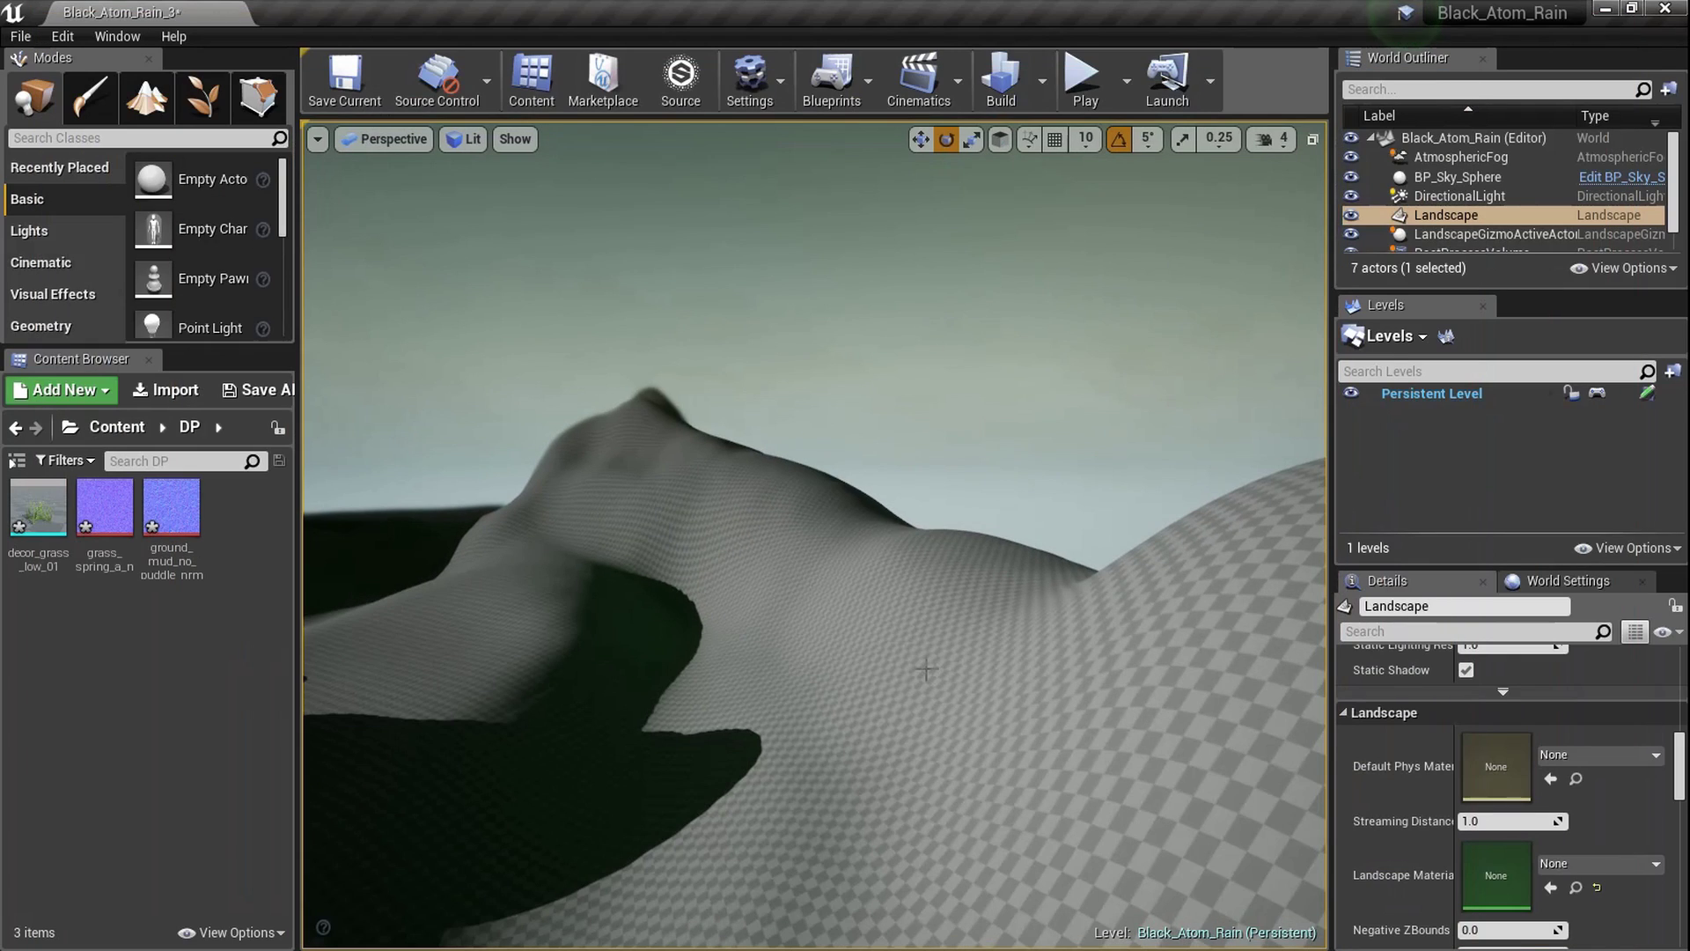
click(163, 526)
click(107, 535)
click(153, 526)
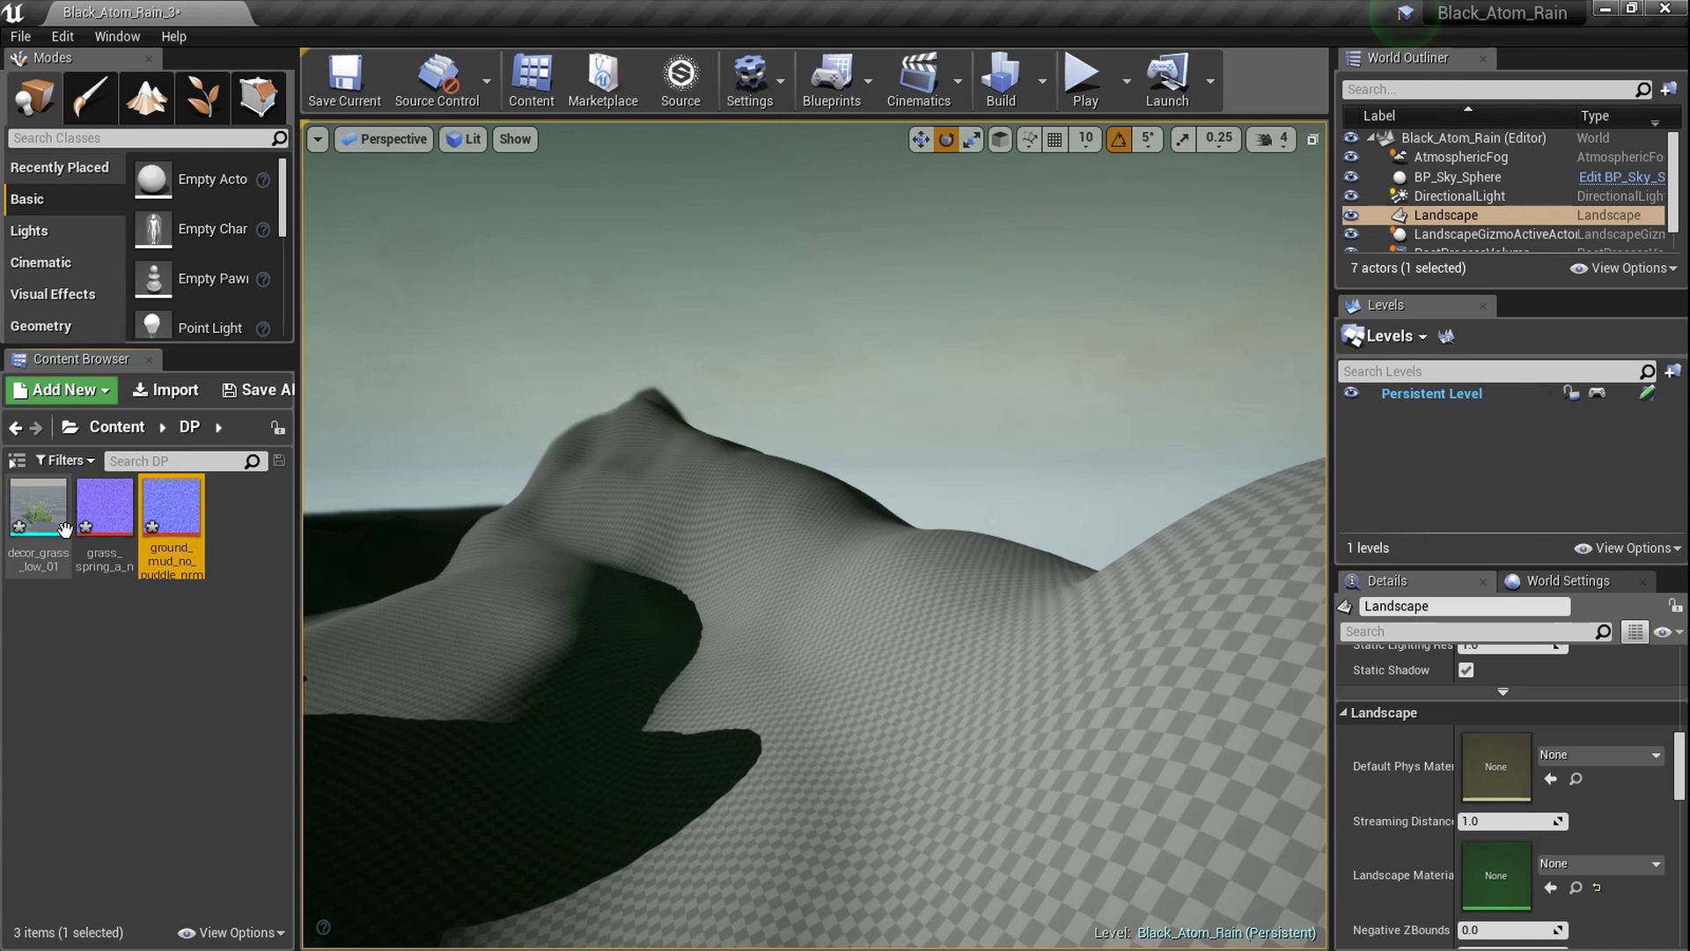
Create a material named Landscape in the DP folder and open it with its editor docked beside the level
right_click(131, 659)
click(283, 308)
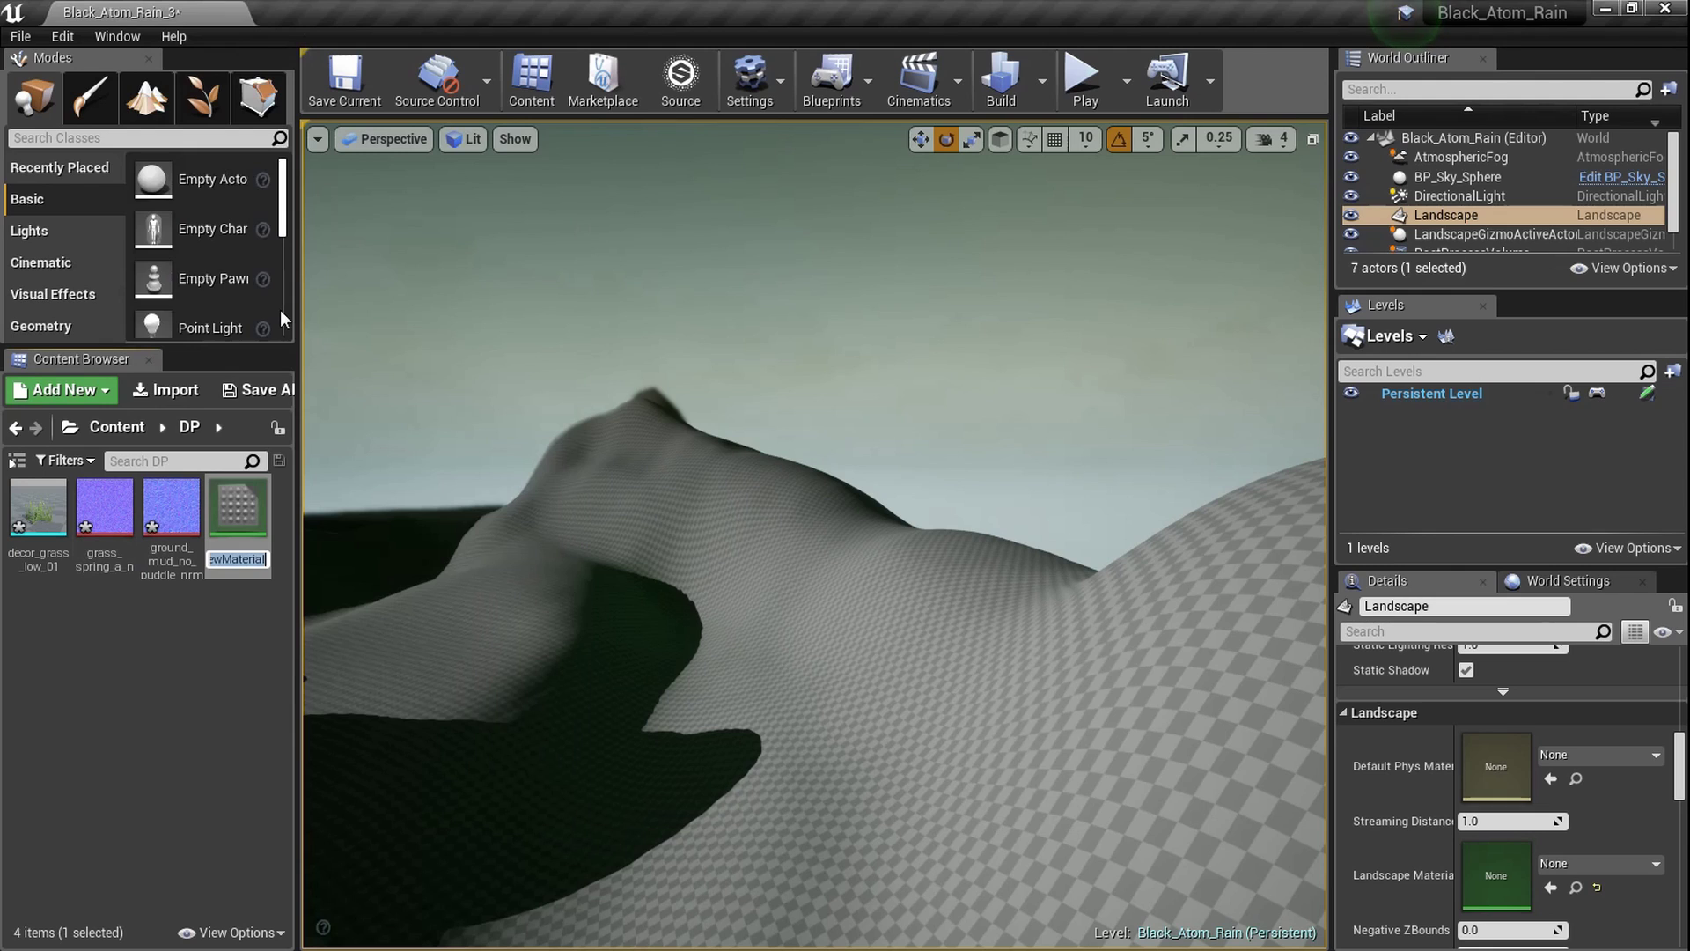
text(Landscpae)
key(BackSpace)
key(BackSpace)
key(BackSpace)
text(ape)
key(Return)
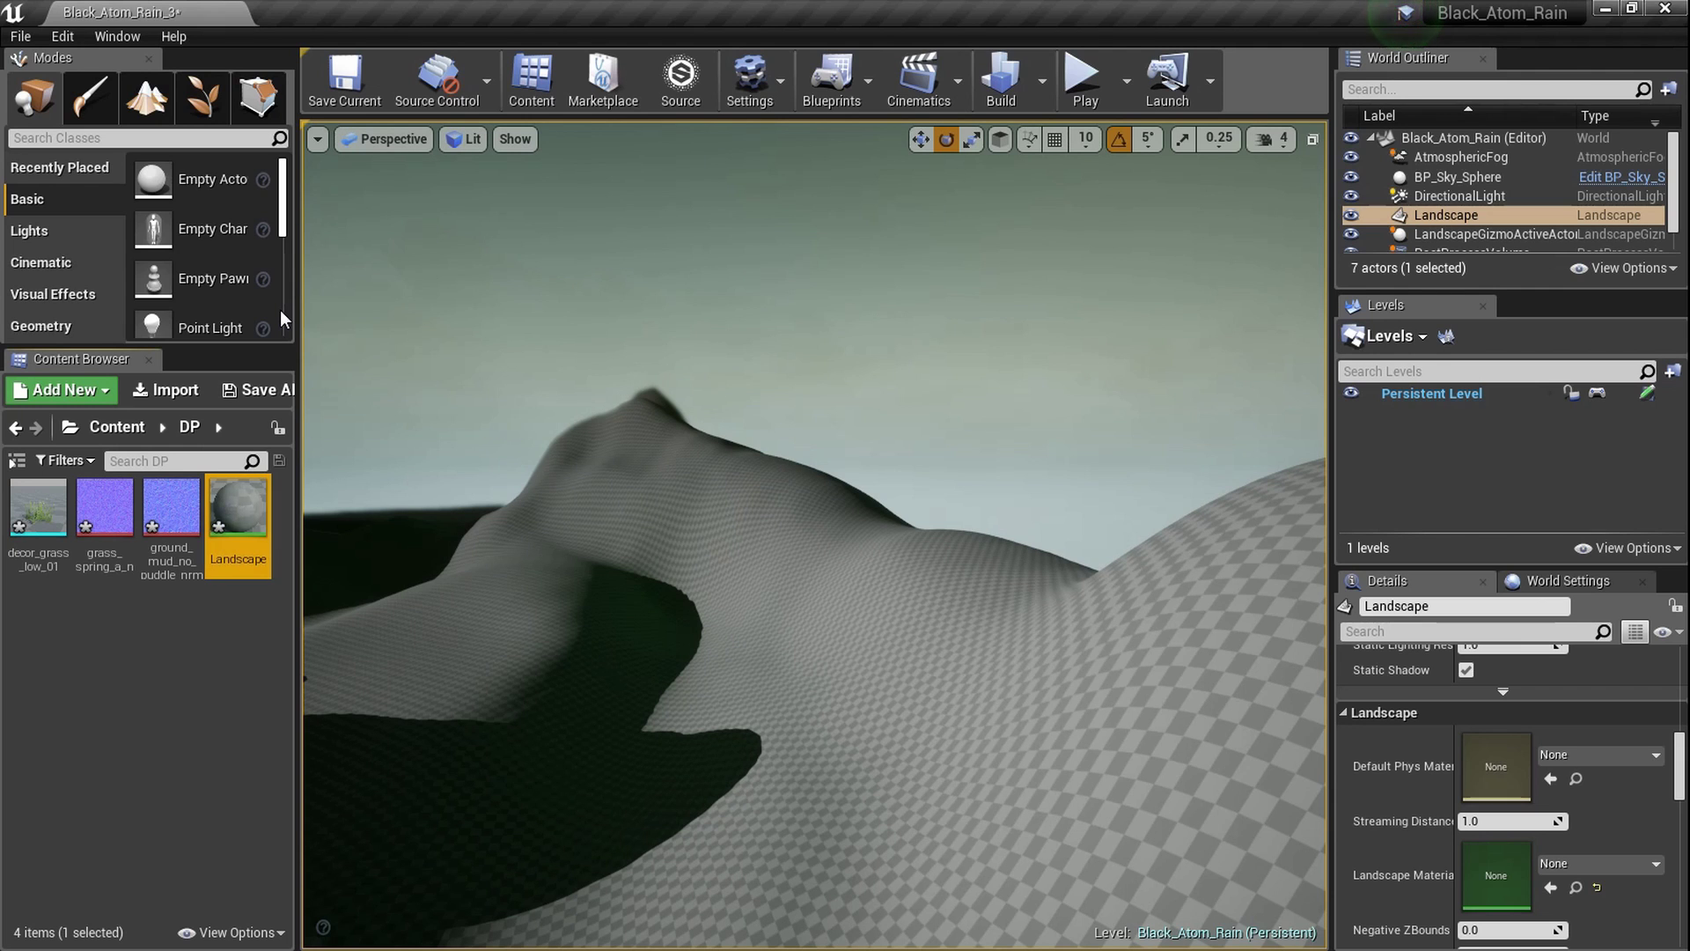
double_click(237, 520)
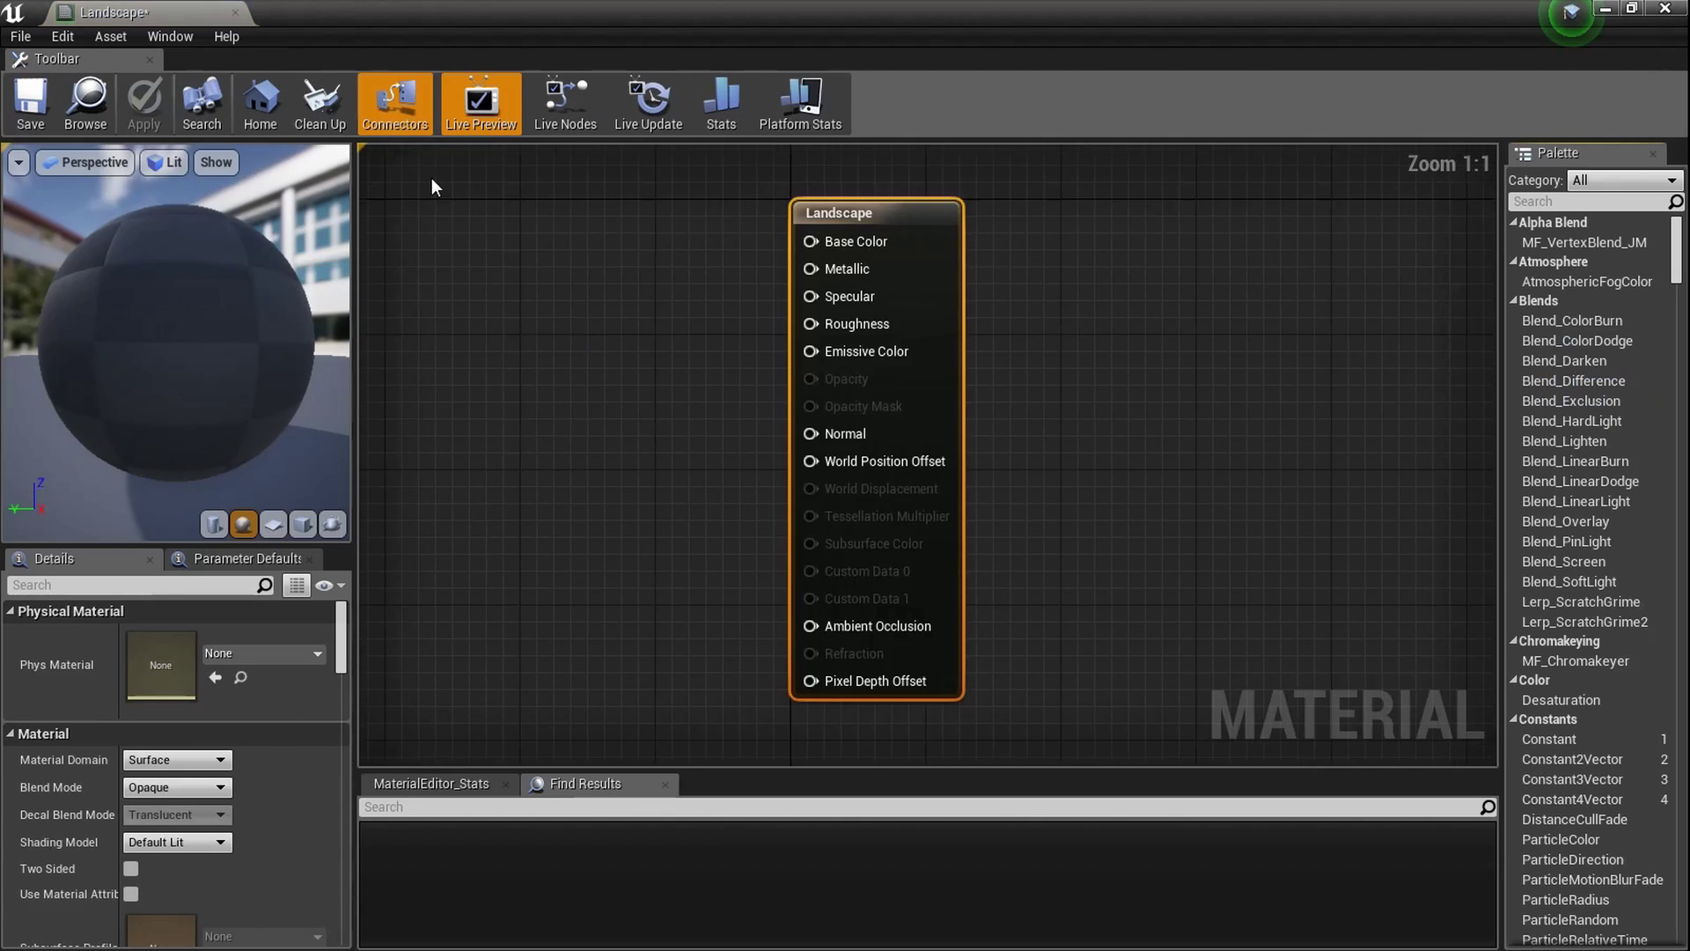
drag(132, 12, 426, 7)
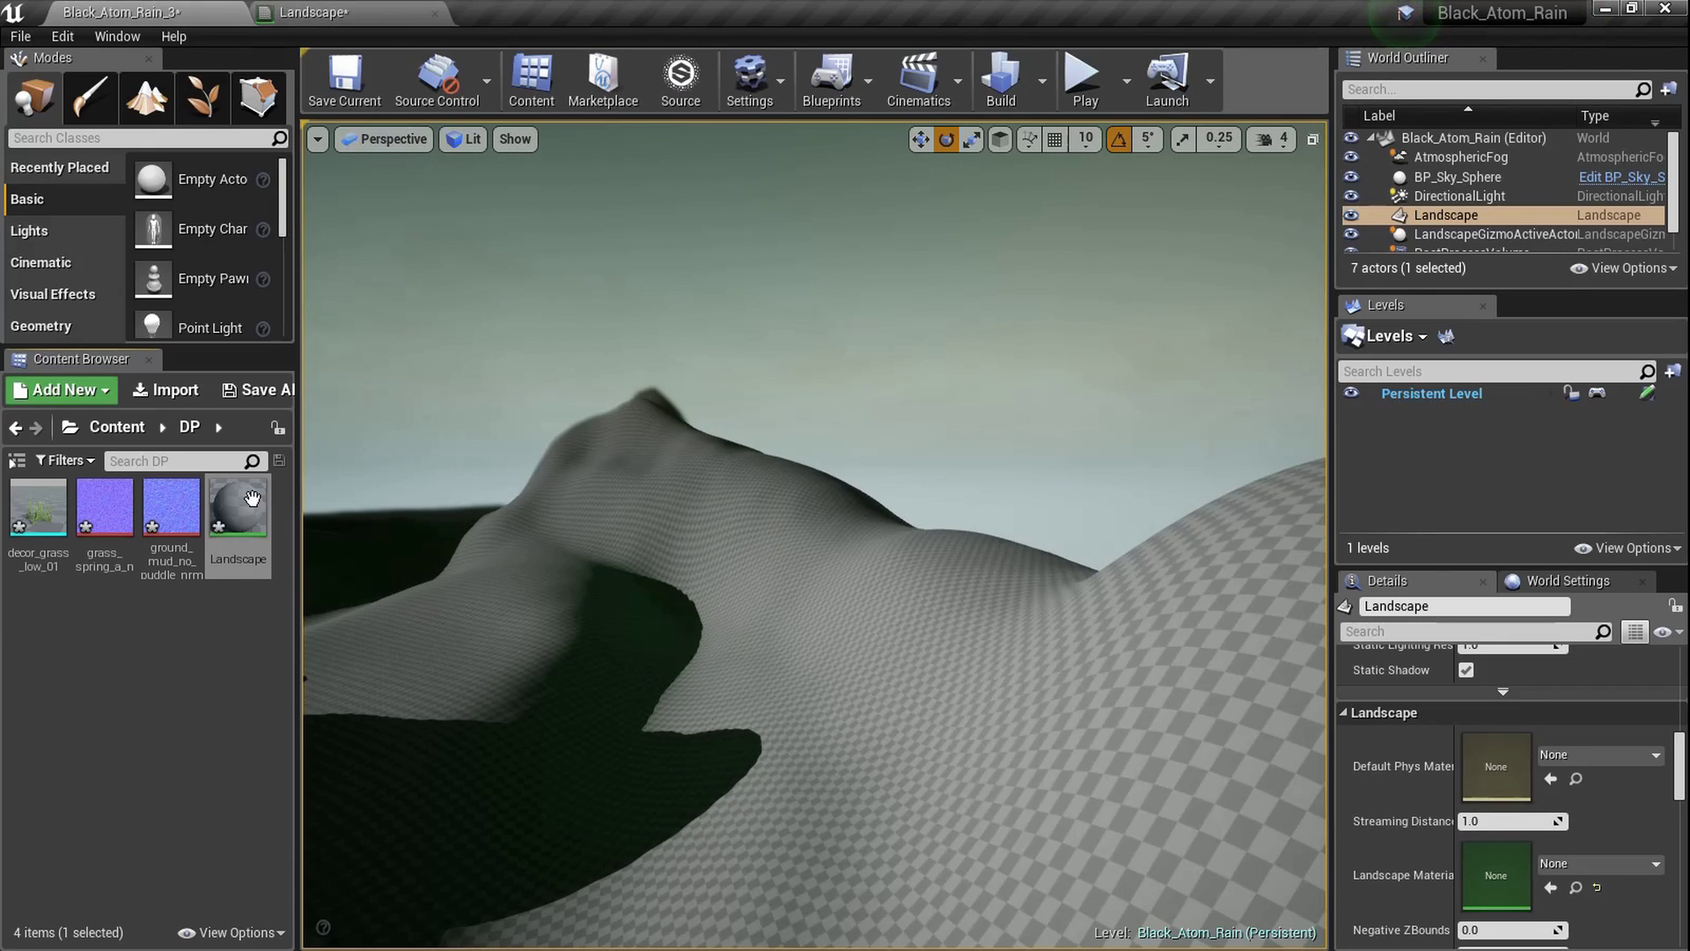
Add the grass_spring_a_n and ground_mud_no_puddle normal maps to the Landscape material graph as Texture Samples, placed below the free working area
click(172, 520)
ctrl+click(131, 546)
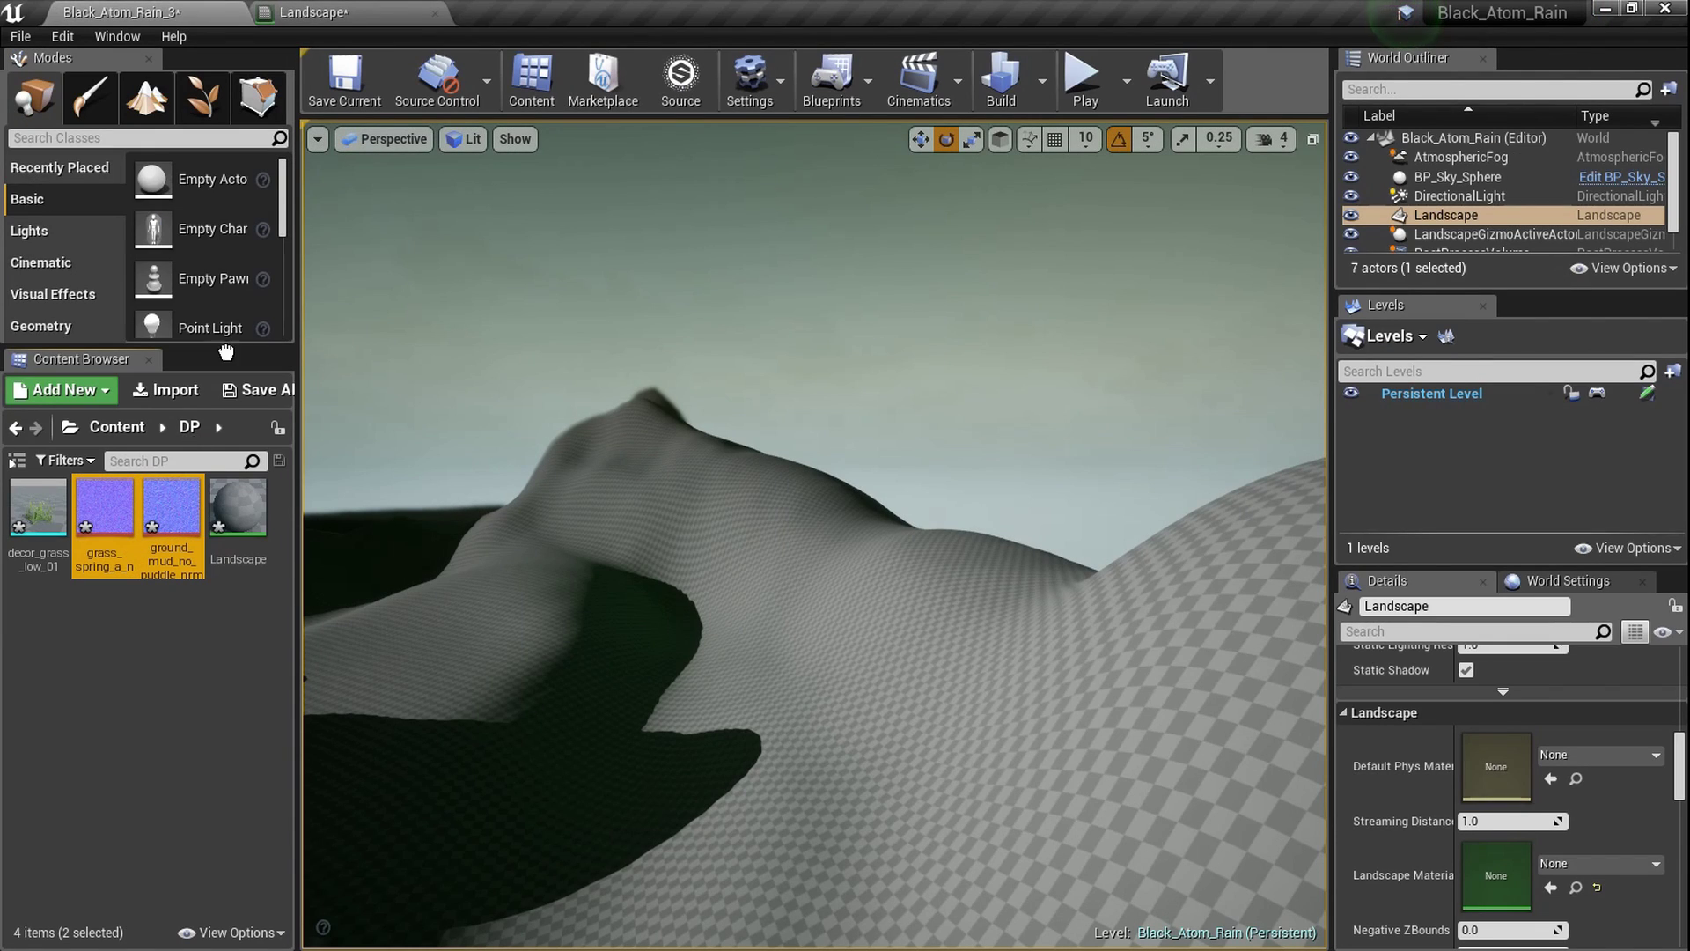
click(314, 12)
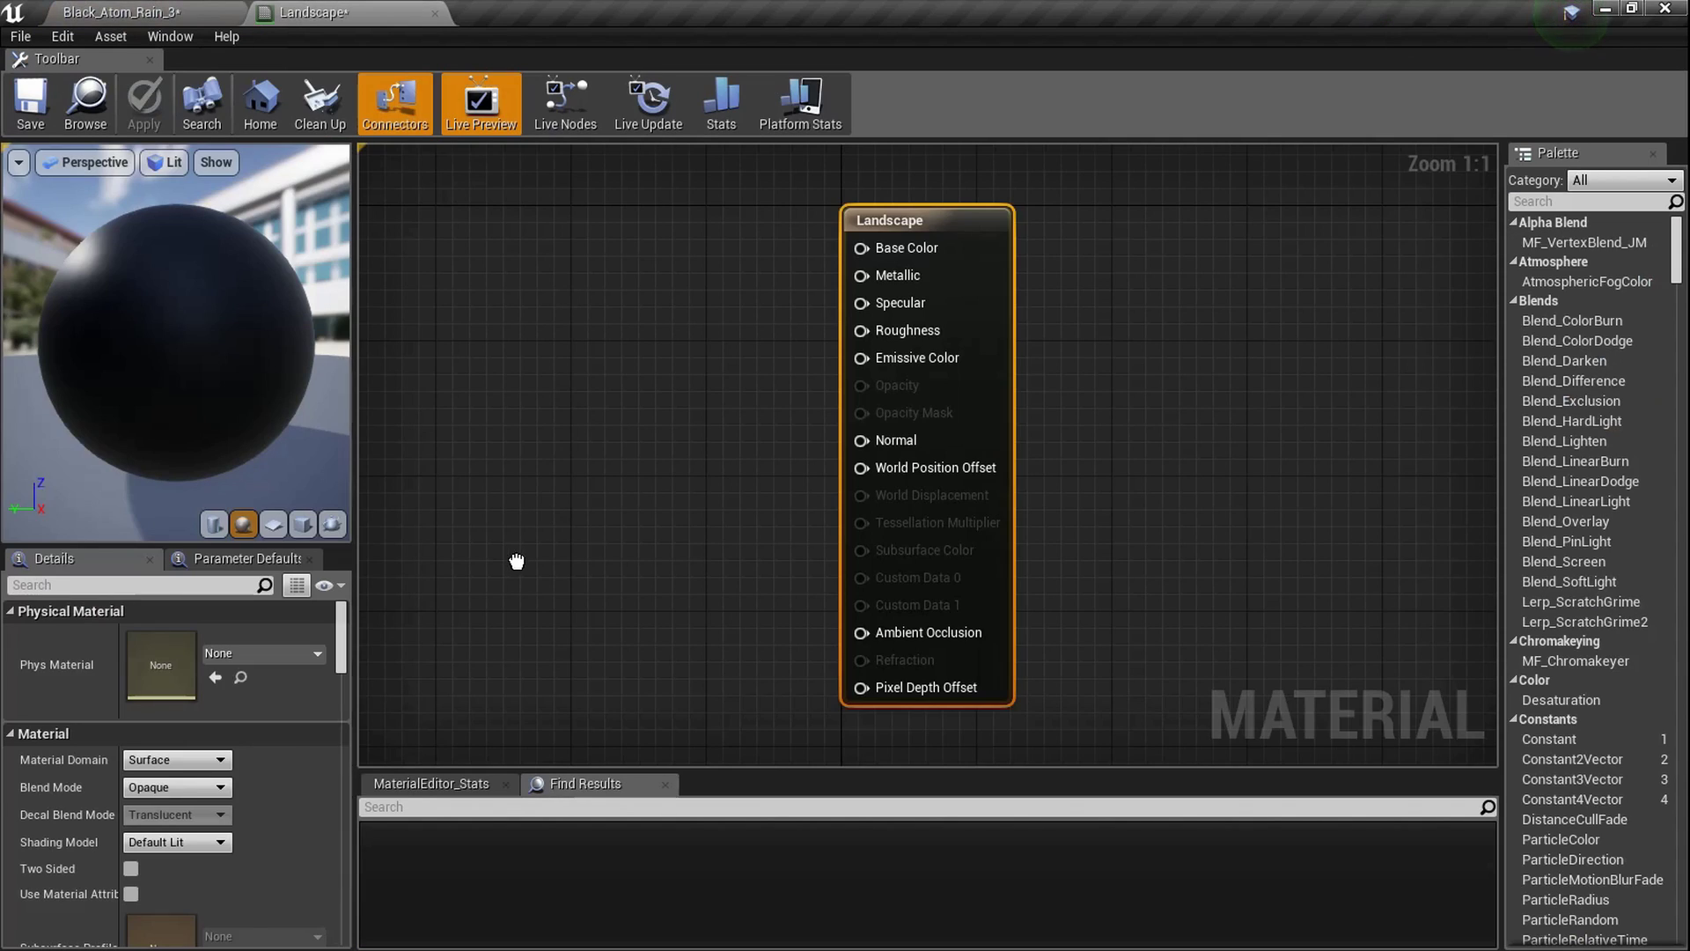
drag(517, 560, 520, 563)
right_drag(529, 568, 711, 414)
drag(740, 415, 536, 425)
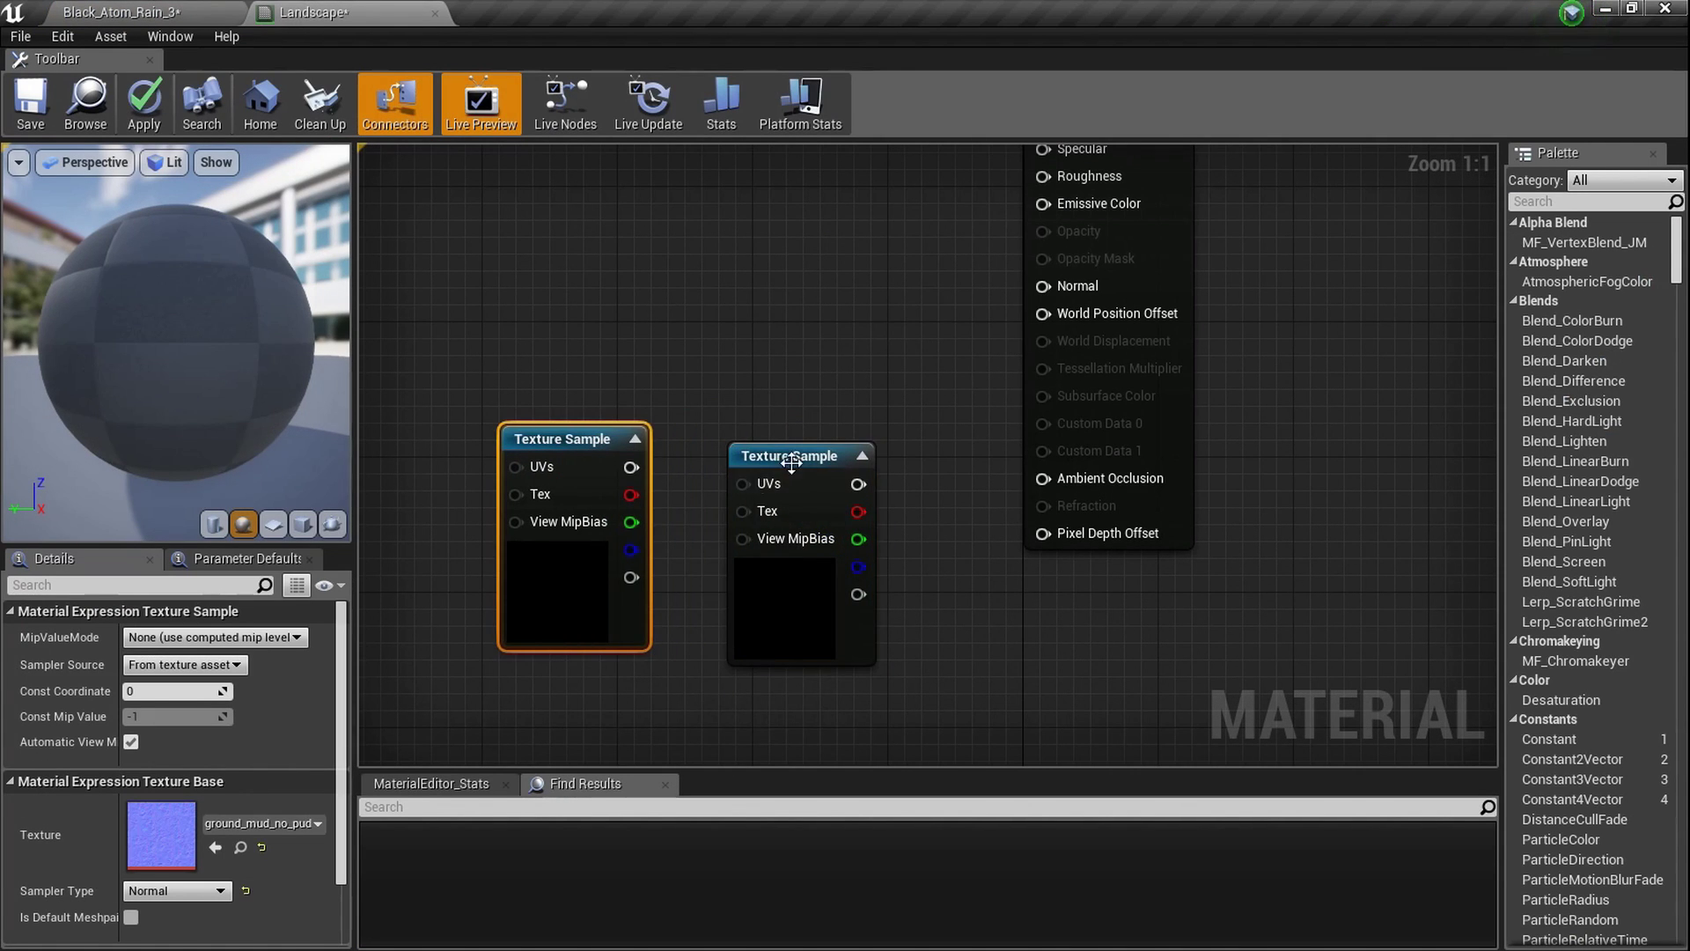
drag(768, 467, 564, 671)
scroll(755, 463, down, 3)
right_drag(755, 463, 731, 539)
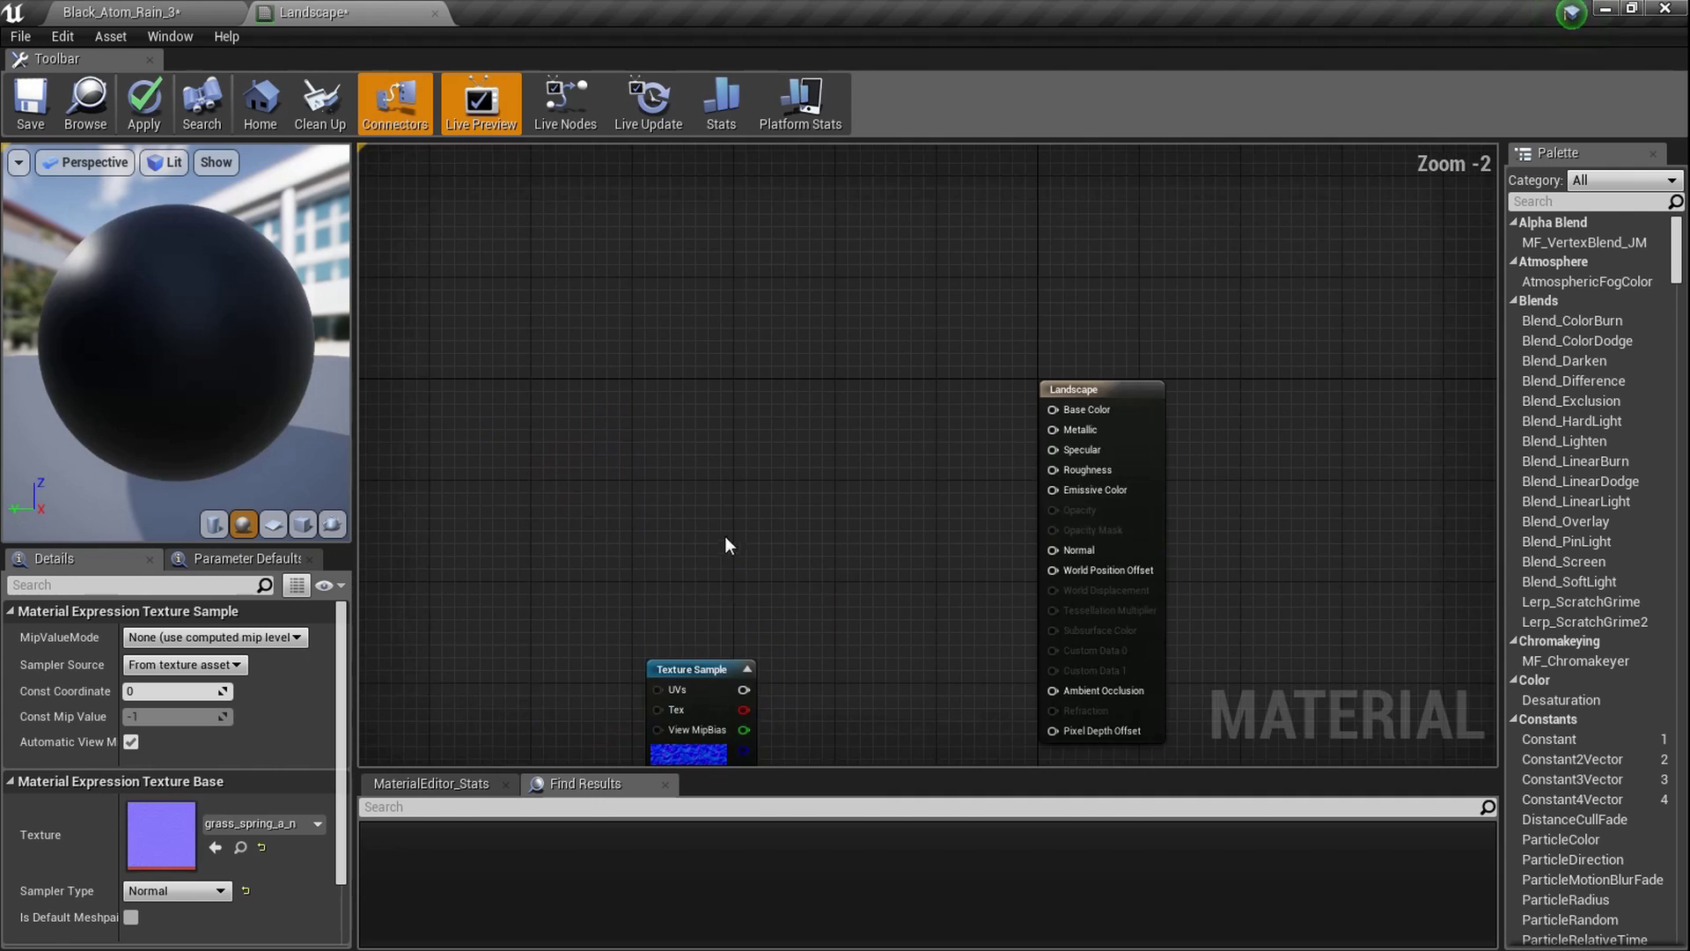
Add a vector parameter named Grass in the empty area above the Texture Samples
scroll(666, 463, up, 2)
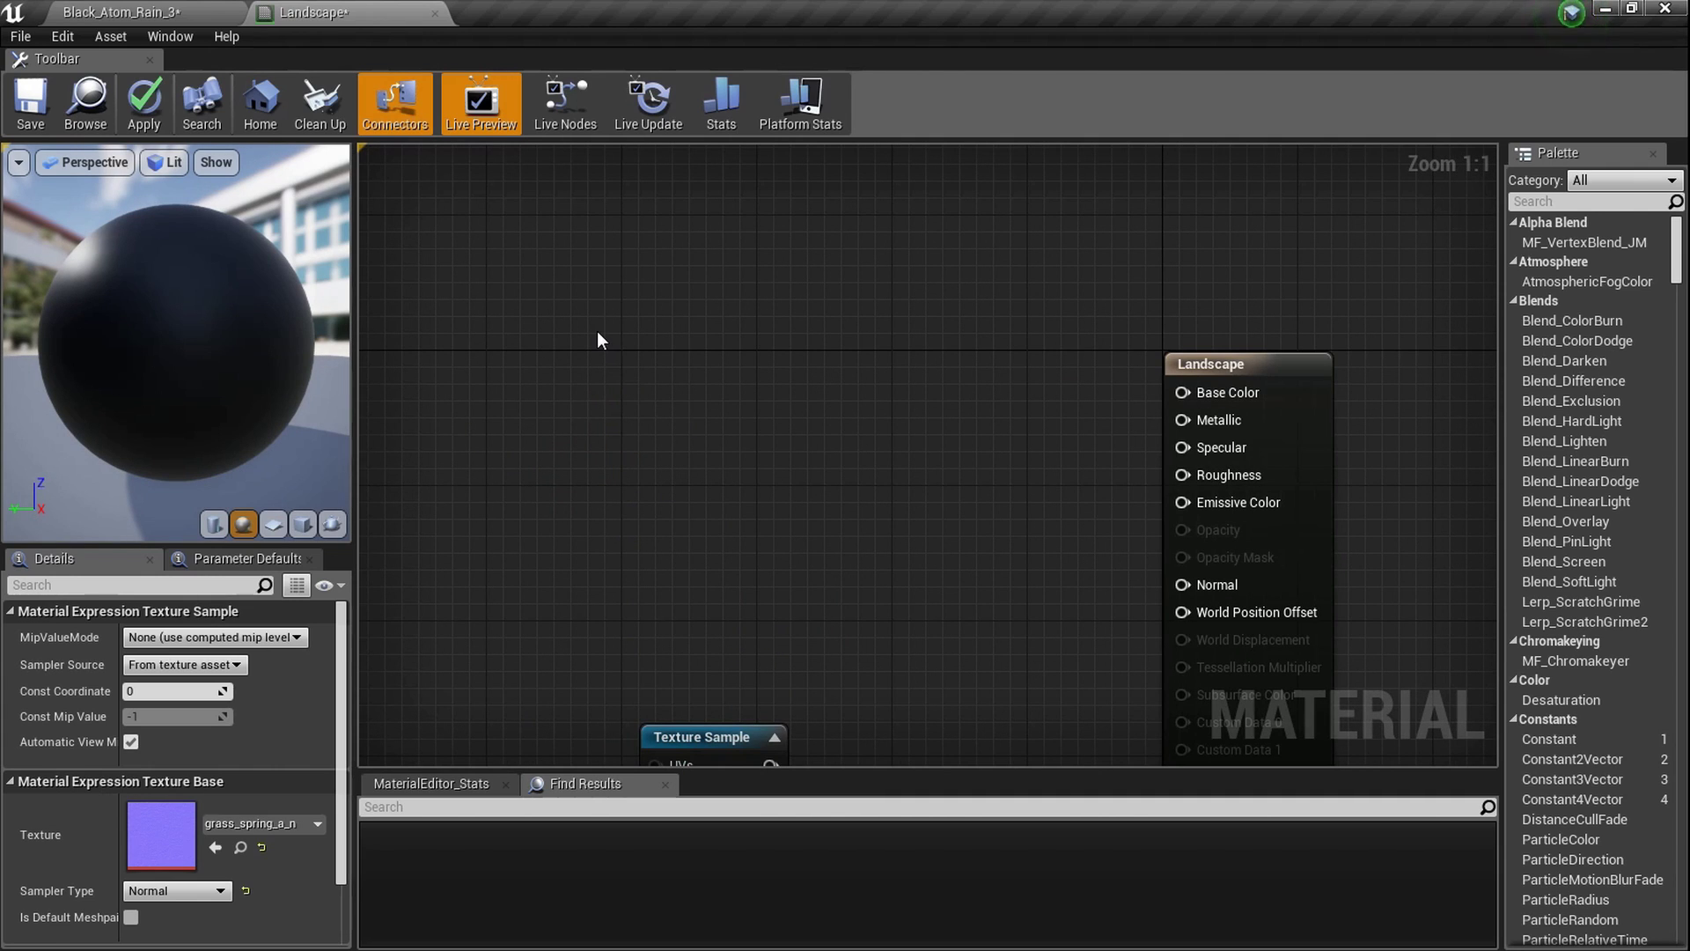
click(560, 218)
click(194, 636)
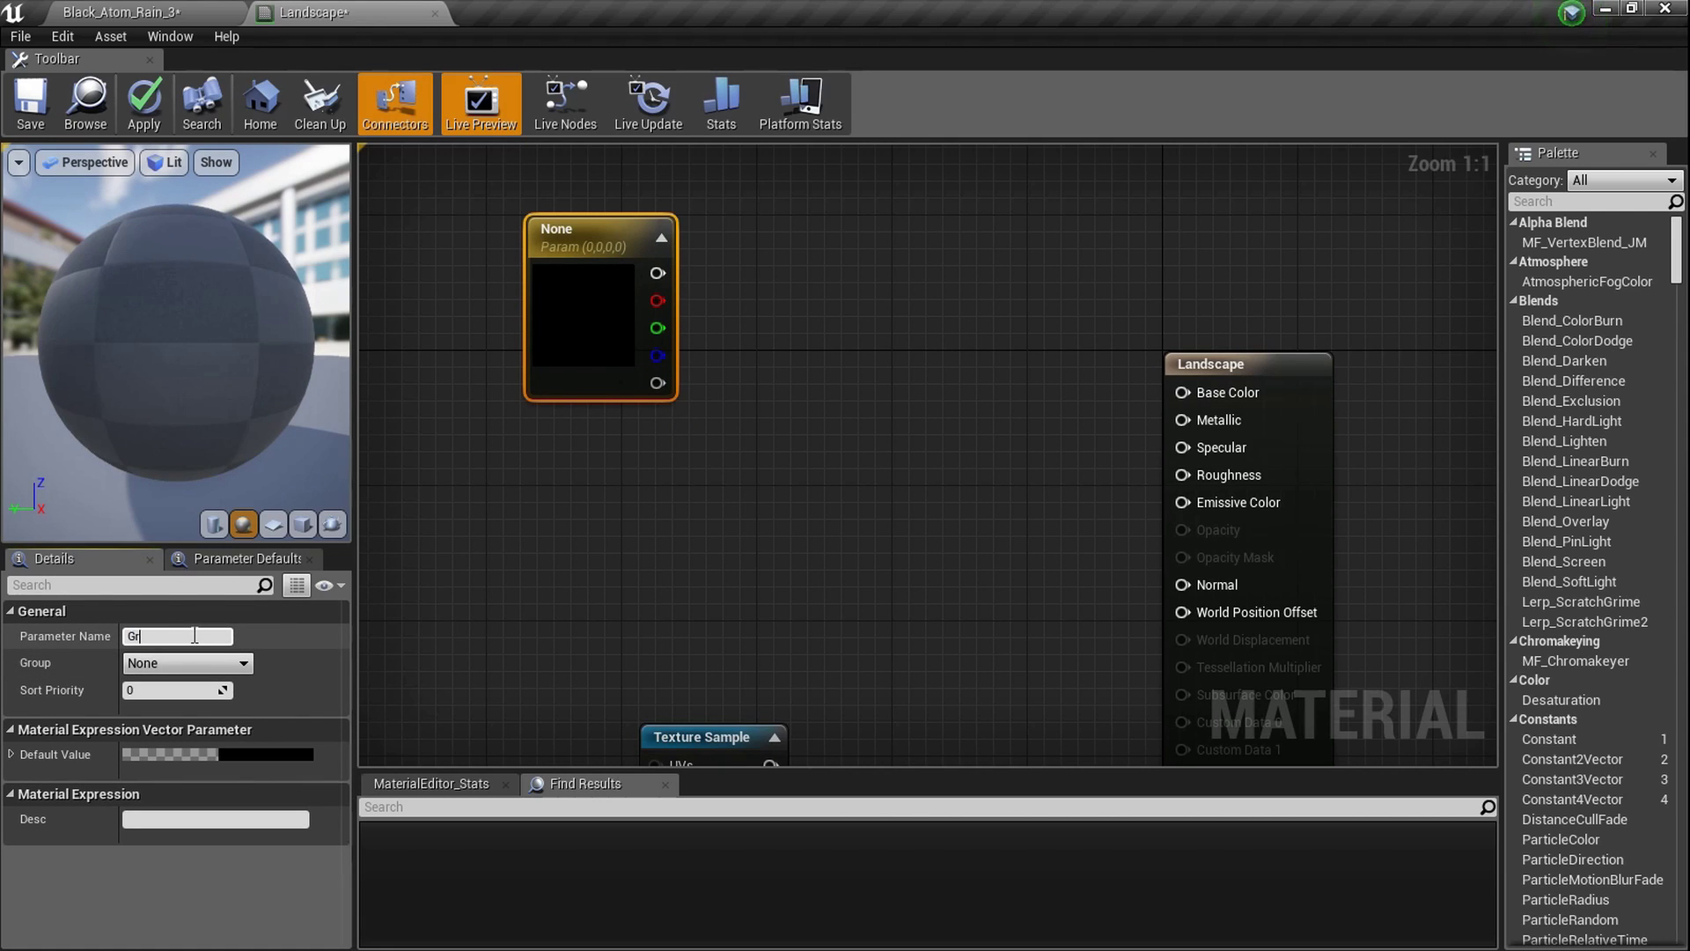
text(Grass)
key(Return)
Add a second vector parameter named Dirt below the Grass parameter
click(532, 480)
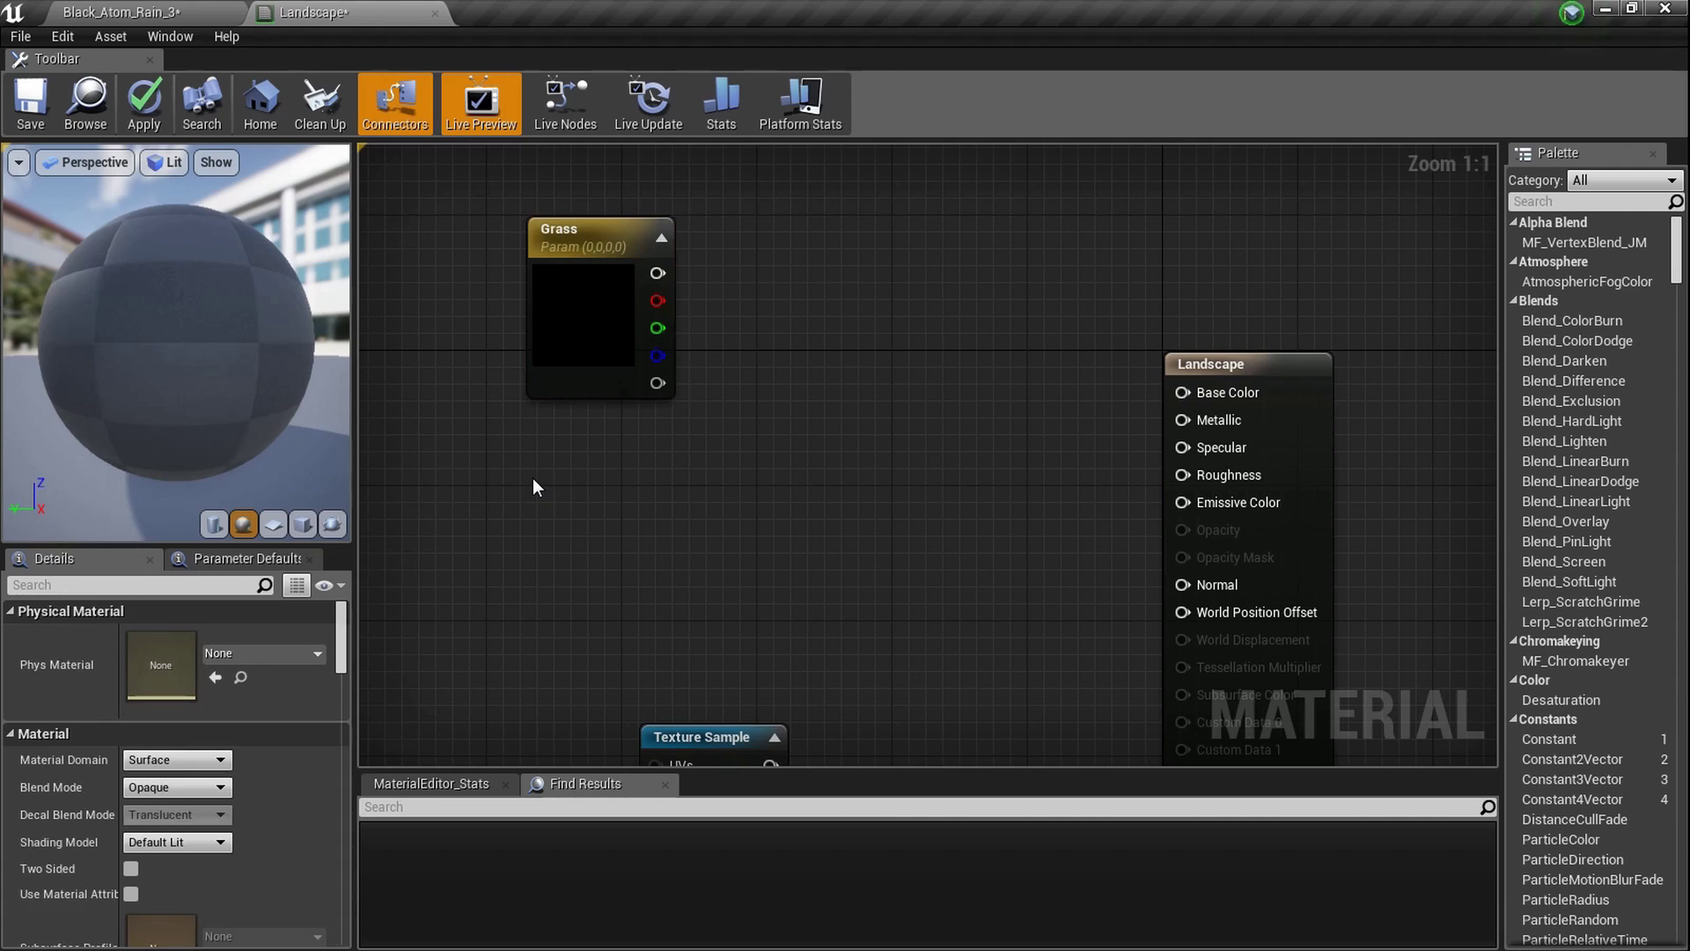
click(532, 472)
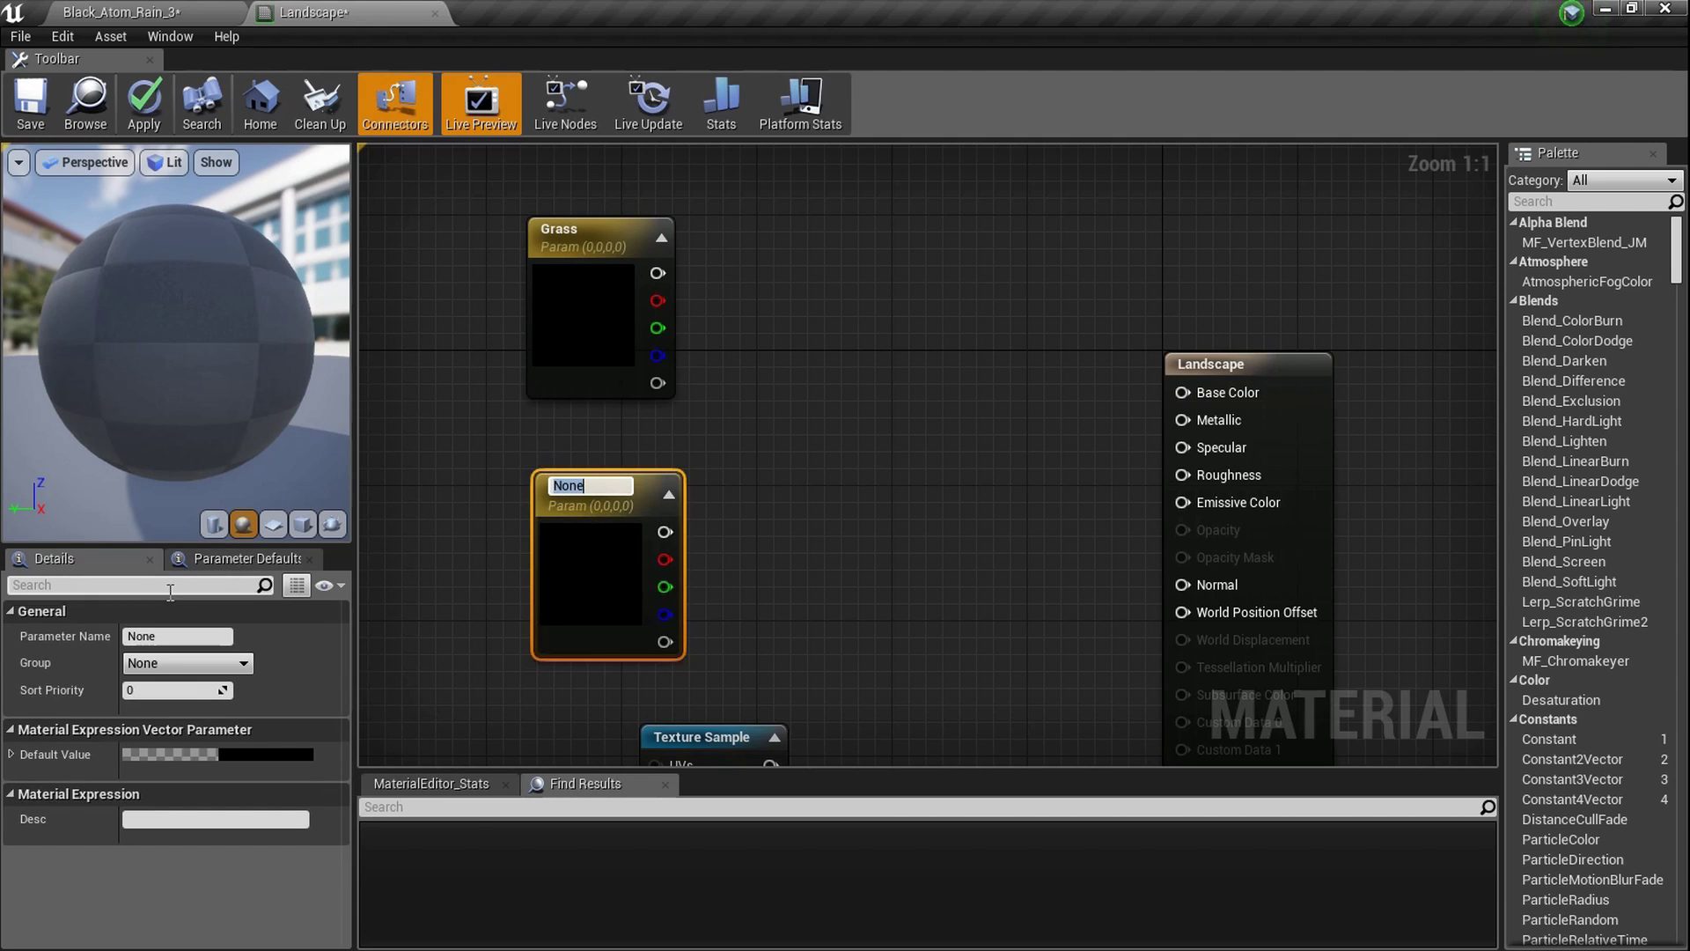
click(174, 636)
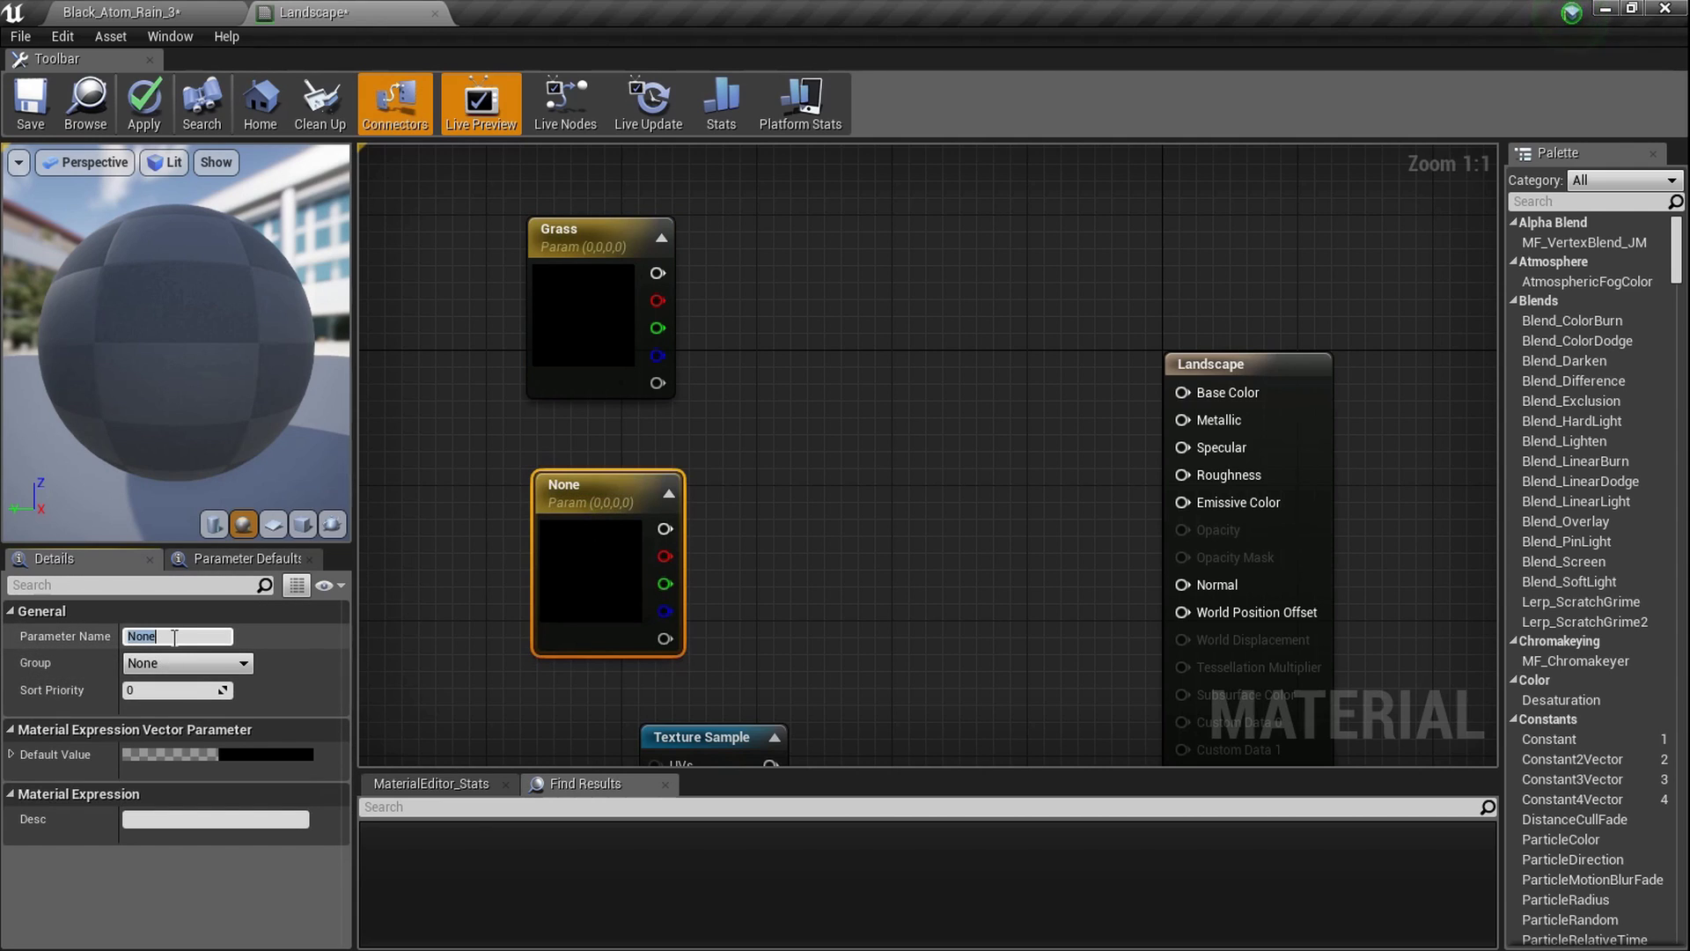
text(Dirt)
key(Return)
Set the Grass parameter's default colour to a very dark green, about 0.0149, 0.026, 0.00434
double_click(587, 324)
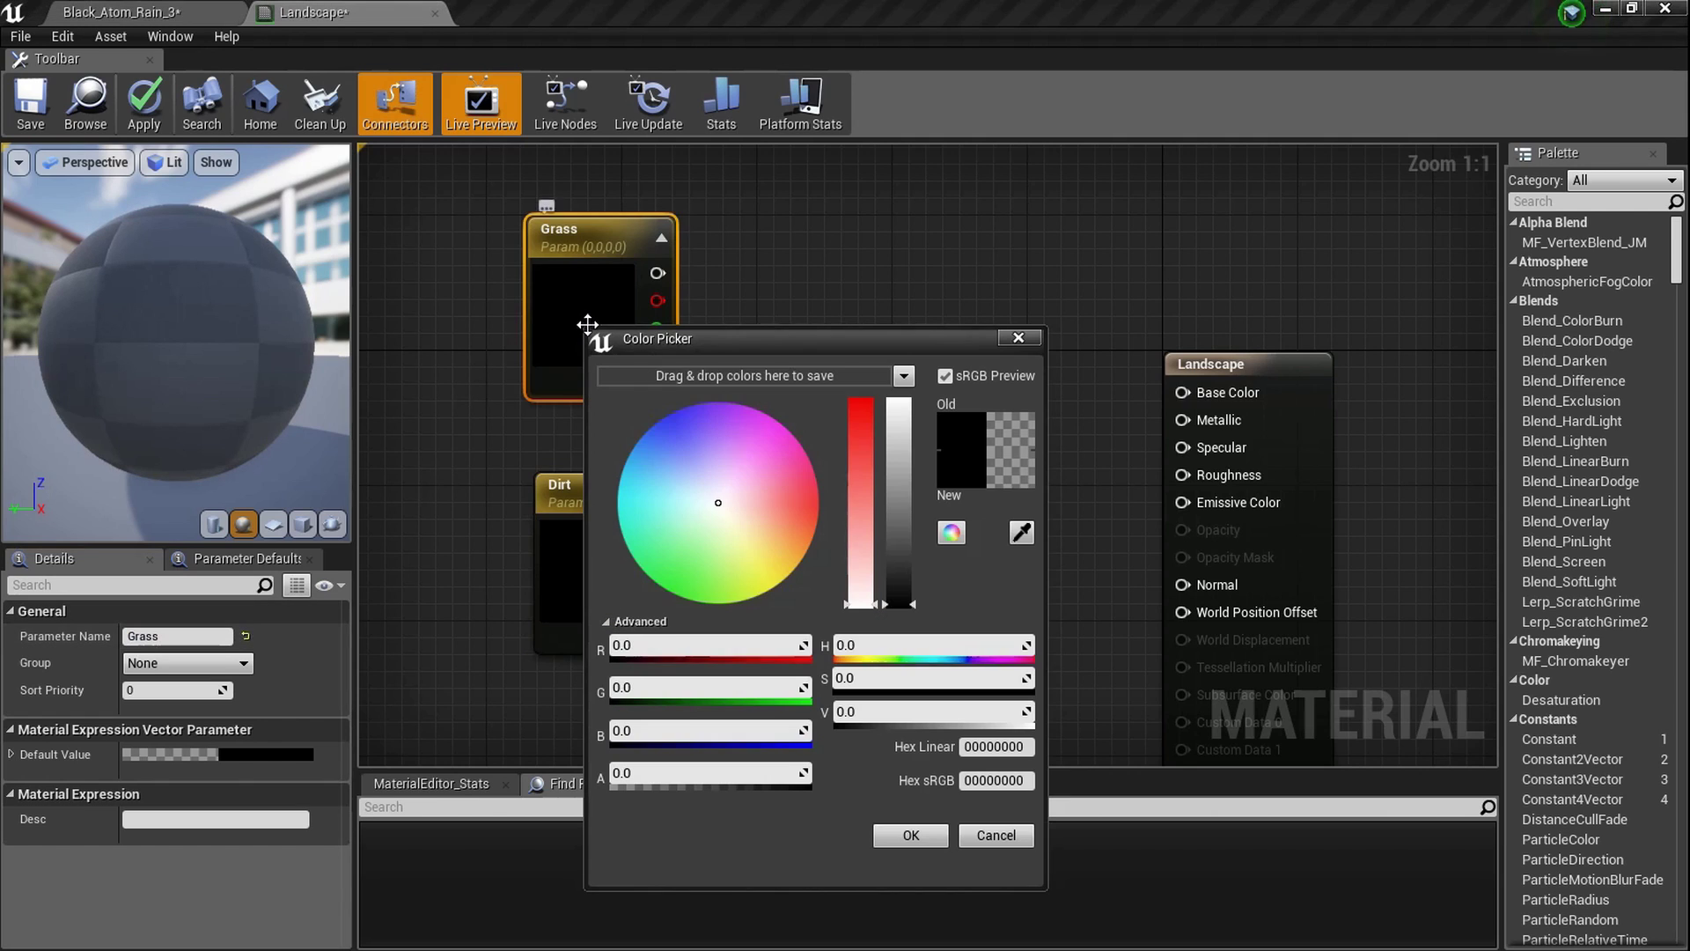
mouse_move(716, 573)
mouse_down()
mouse_move(707, 598)
mouse_move(717, 589)
mouse_up()
click(892, 572)
drag(905, 586, 907, 598)
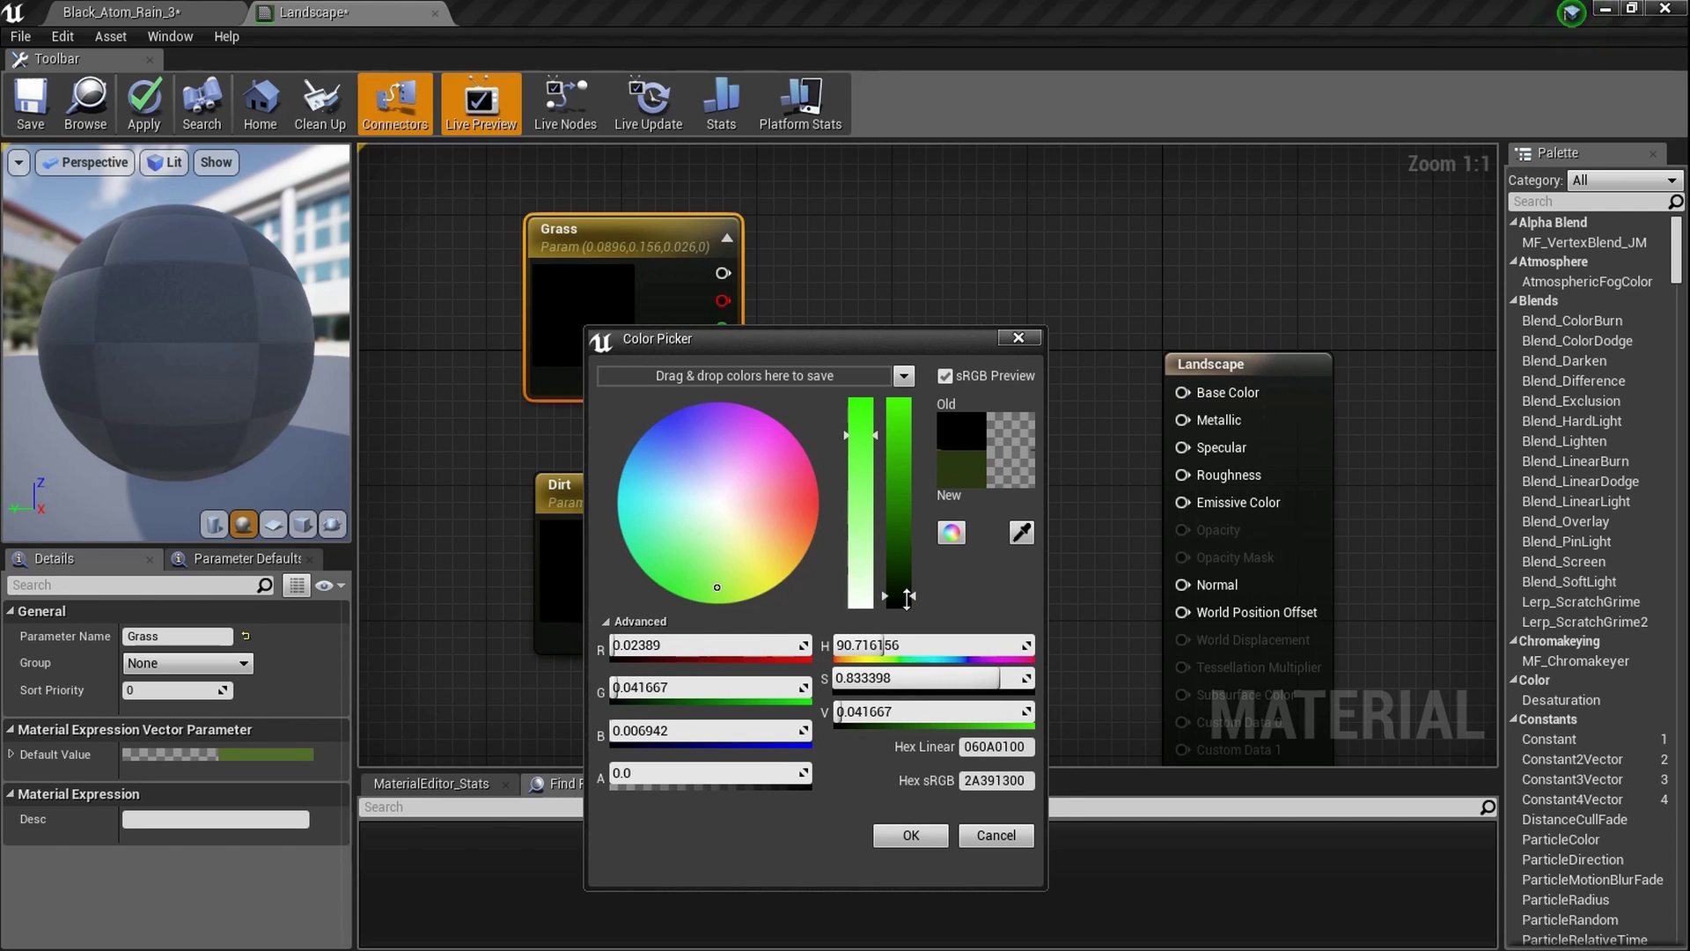
click(911, 835)
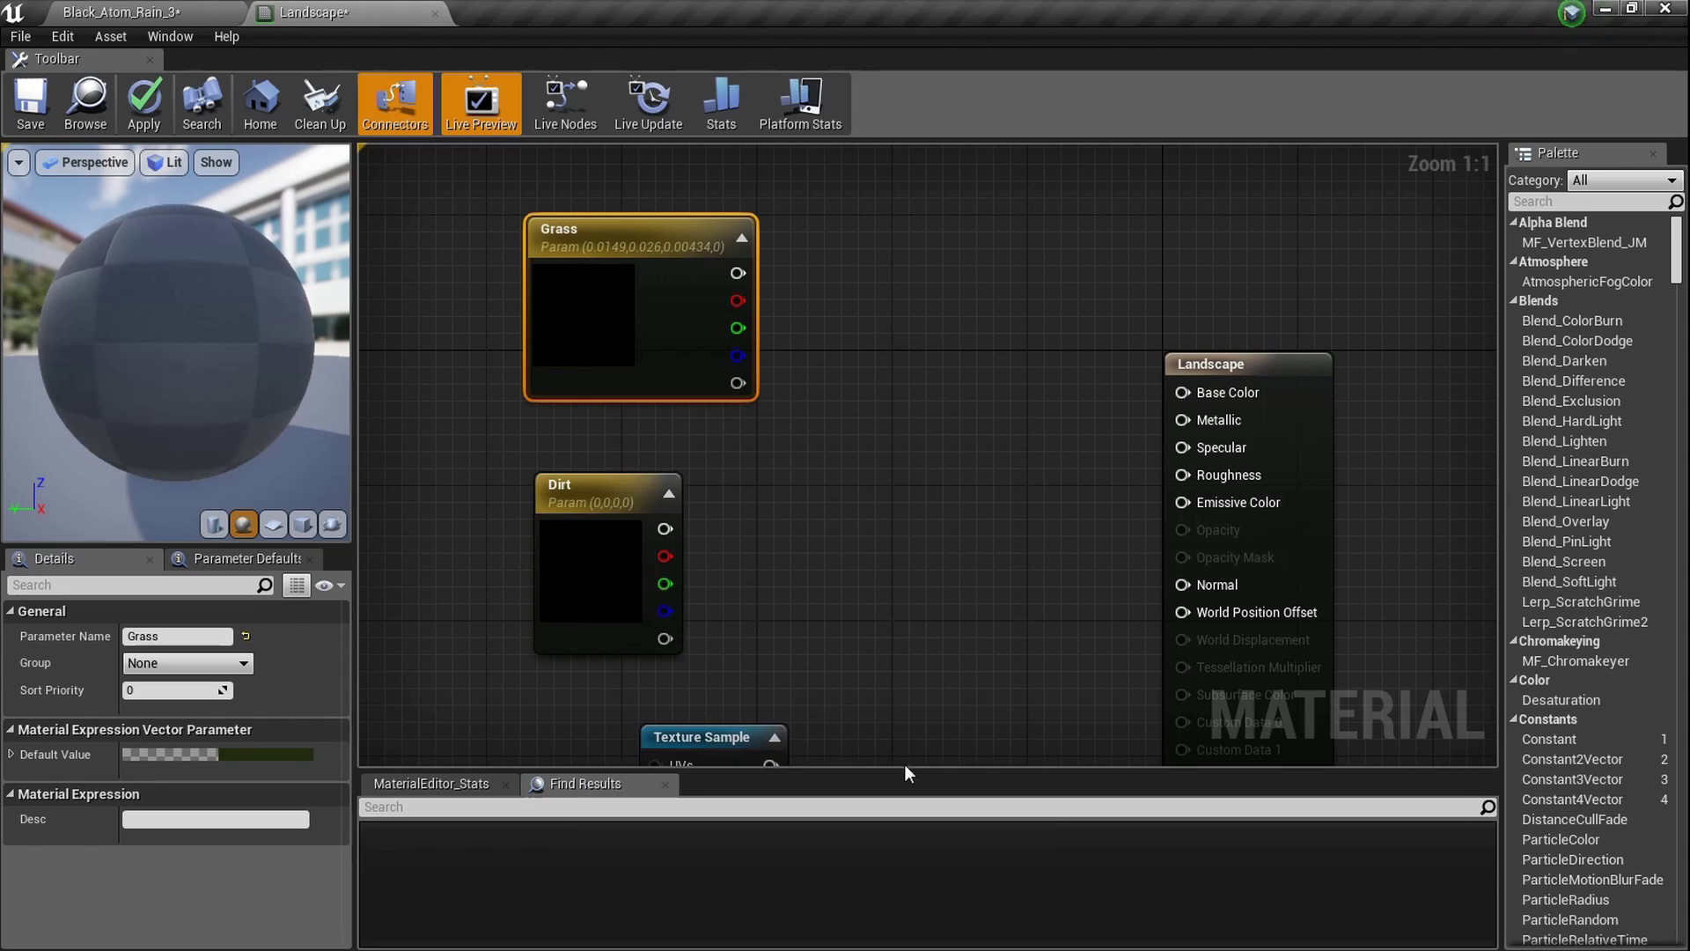
Set the Dirt parameter's default colour to a very dark brown, about 0.0156, 0.0117, 0
right_drag(790, 574, 817, 532)
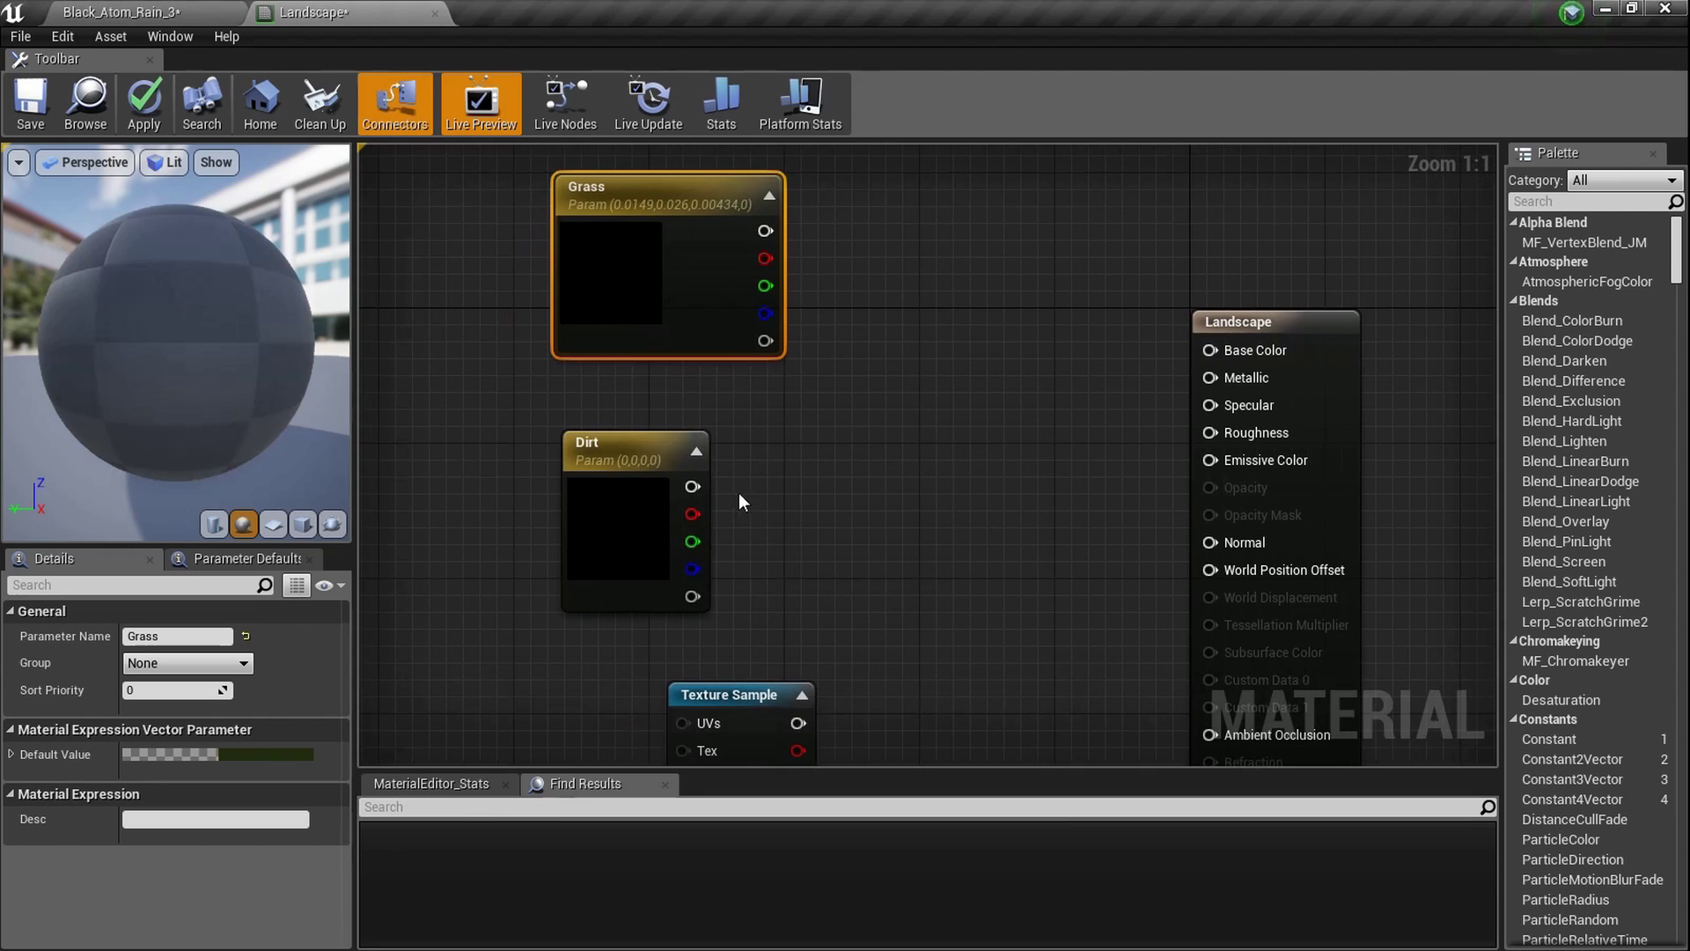
click(630, 516)
double_click(630, 516)
drag(819, 616, 841, 637)
click(917, 659)
mouse_move(946, 663)
mouse_down()
mouse_move(909, 598)
mouse_move(908, 460)
mouse_up()
drag(955, 658, 949, 660)
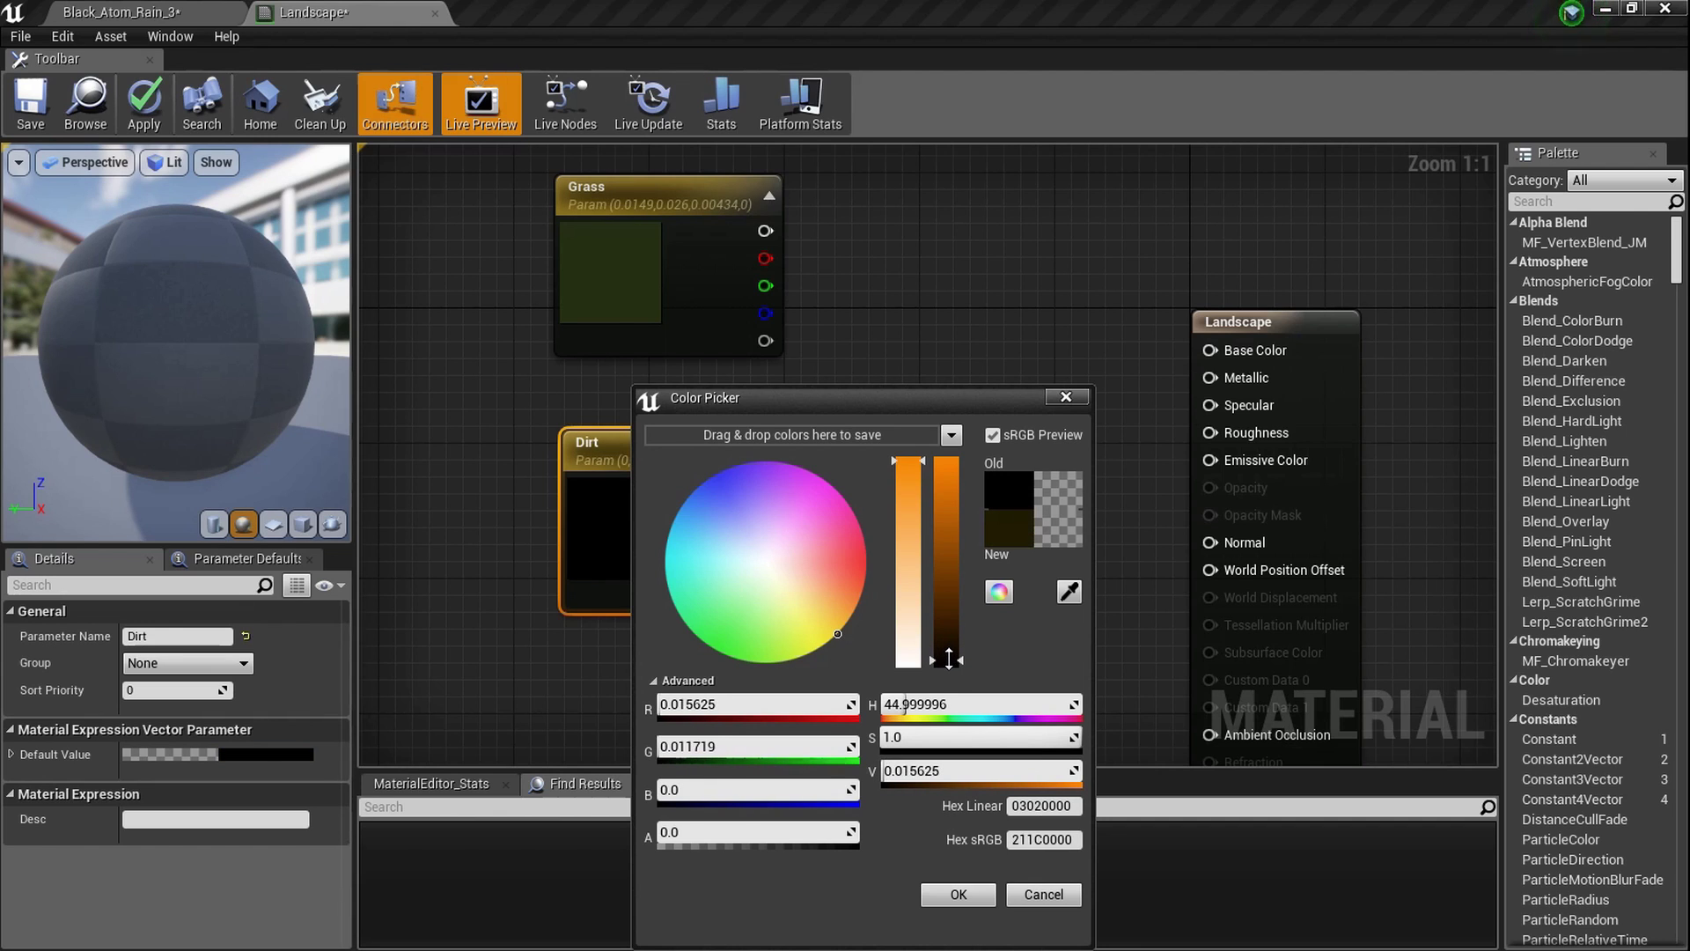
click(940, 895)
Move the Grass and Dirt parameters farther from the material output and add a WorldAlignedBlend node beside the Grass parameter
scroll(843, 548, down, 4)
drag(916, 506, 504, 371)
scroll(690, 365, up, 2)
right_click(690, 364)
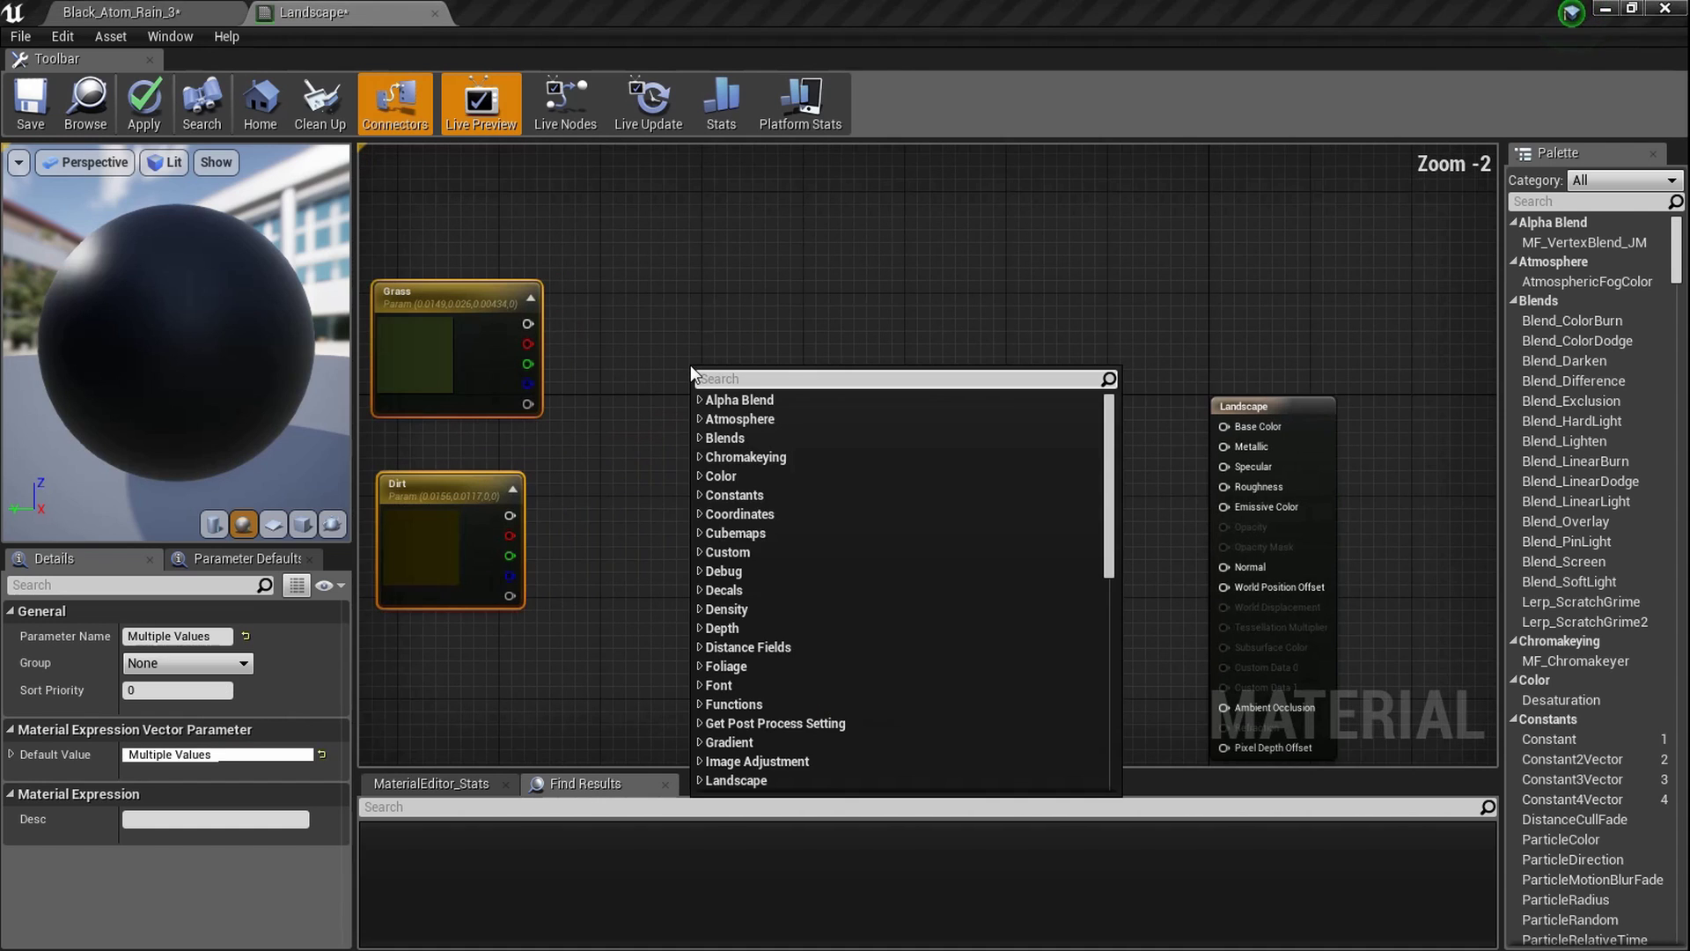
text(worldal)
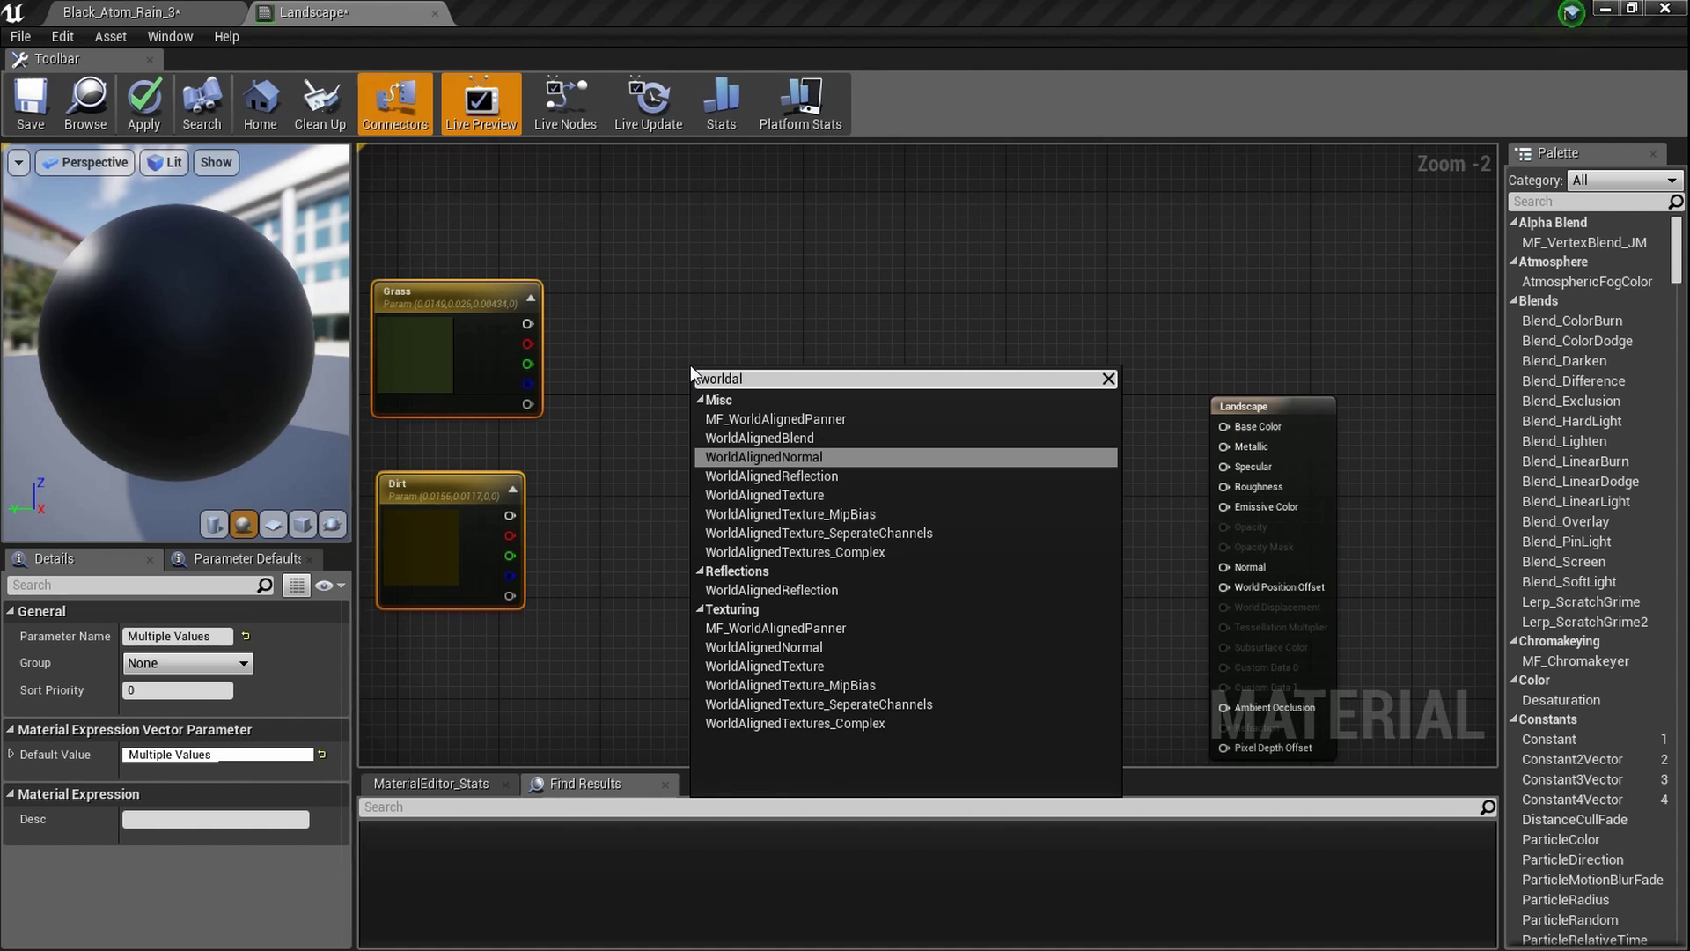
key(Up)
key(Return)
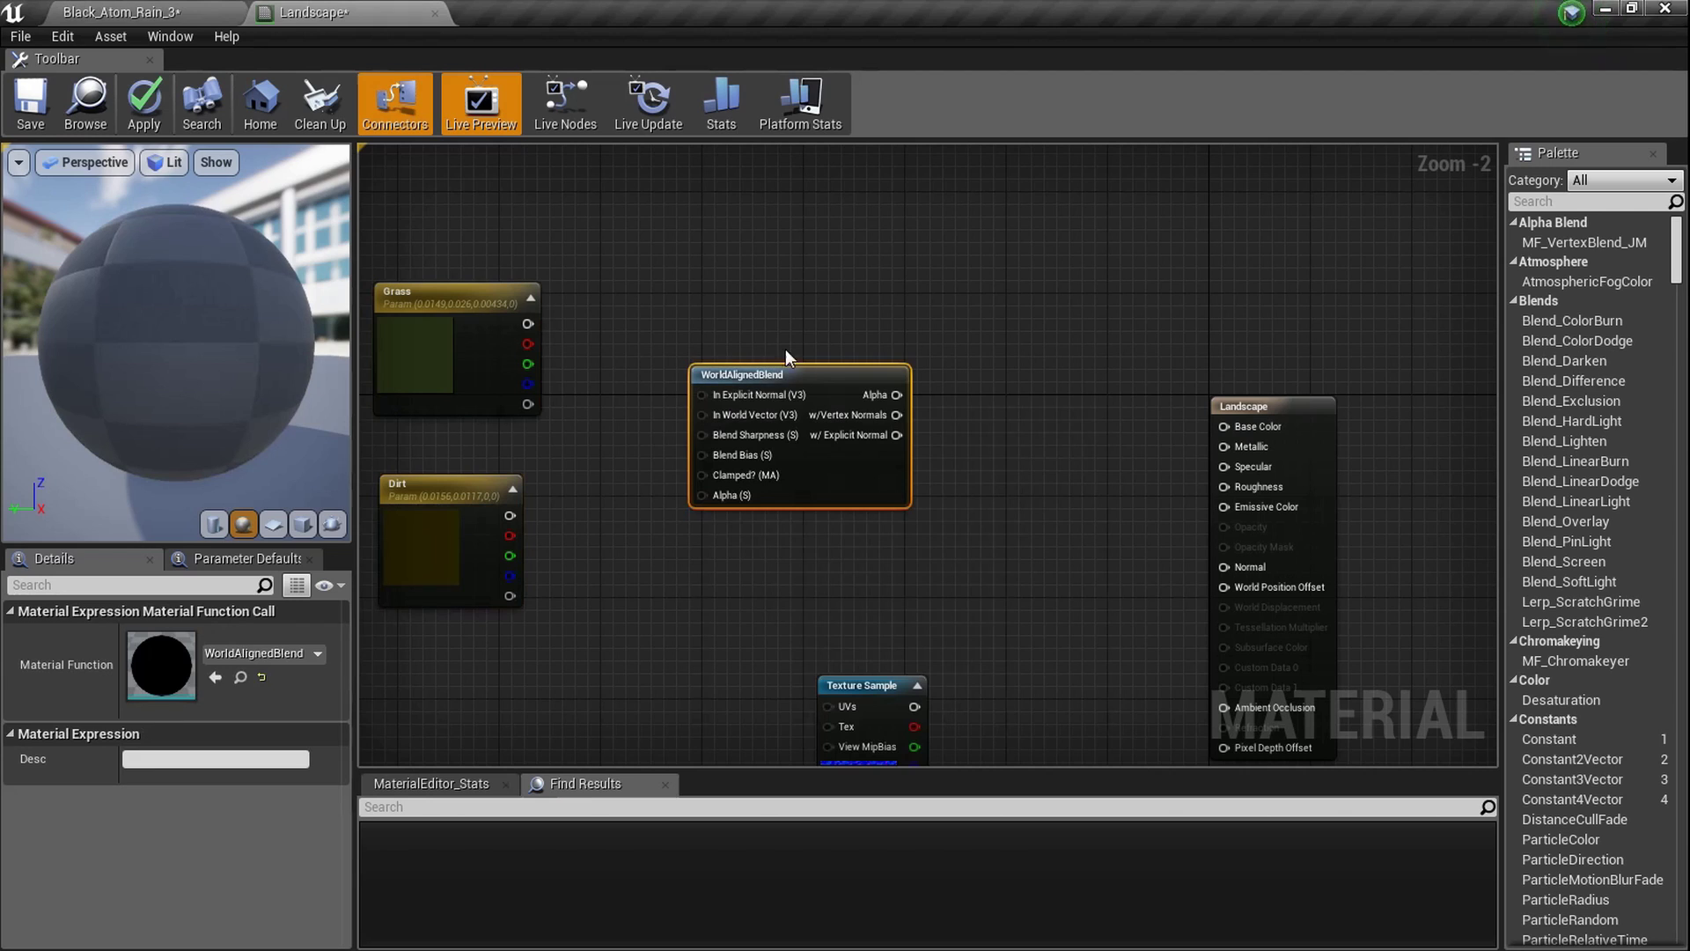
click(648, 302)
drag(823, 381, 720, 250)
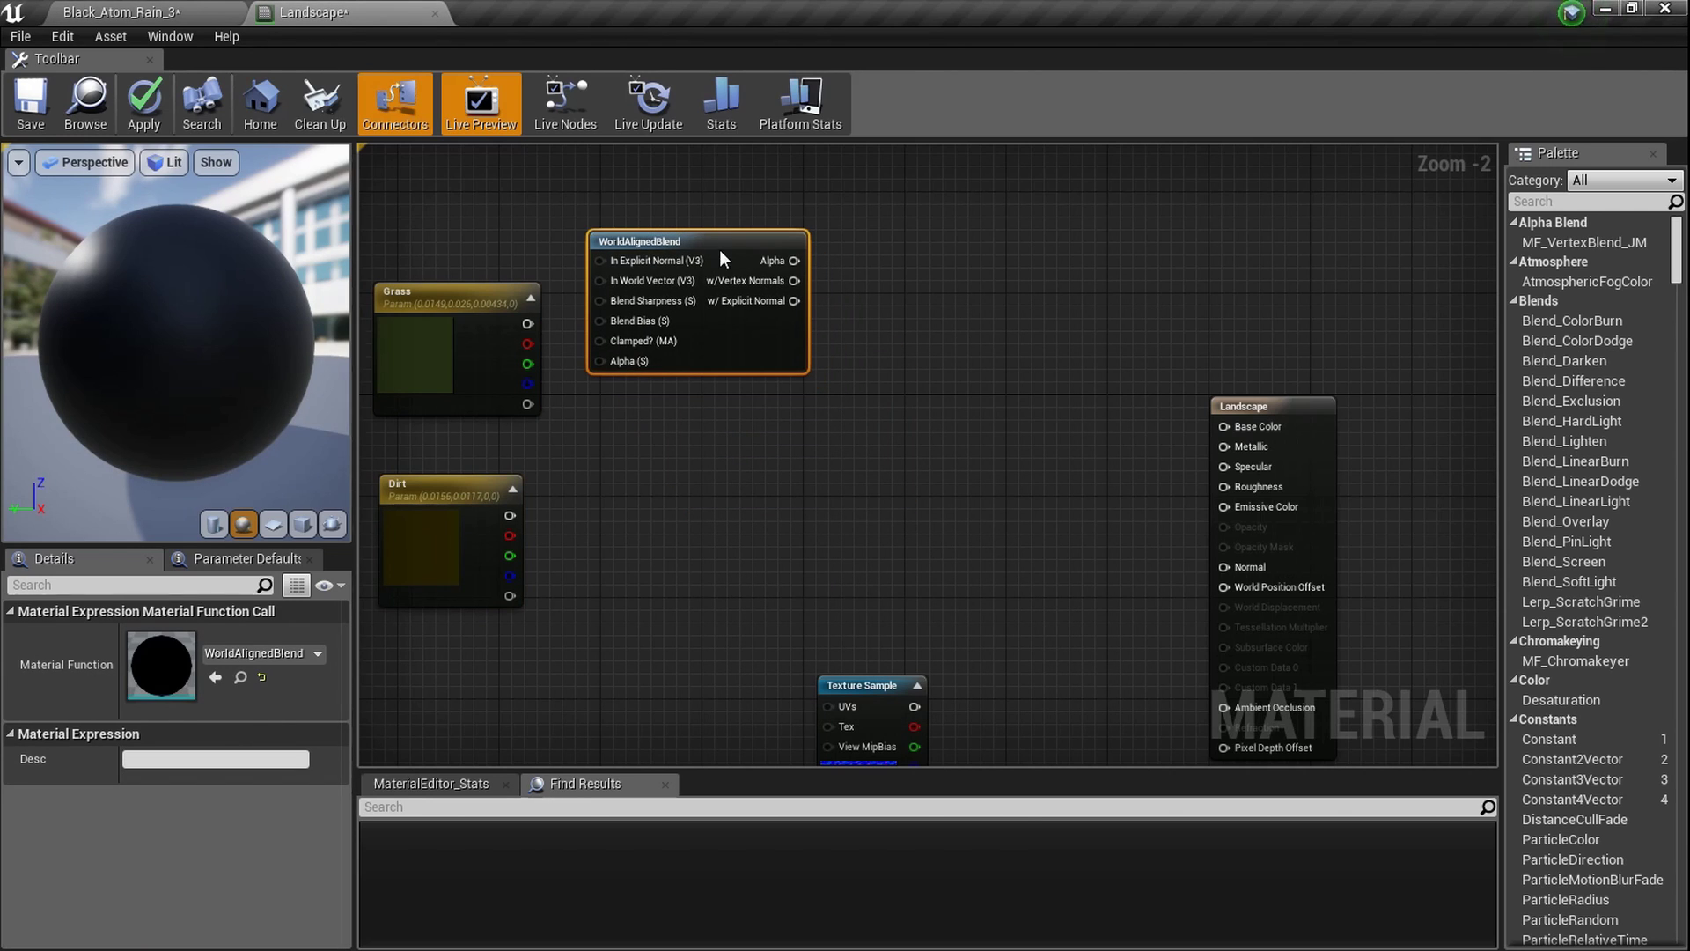
Add a Lerp node and connect WorldAlignedBlend's w/Vertex Normals output to its Alpha input
click(940, 393)
scroll(889, 326, up, 2)
drag(764, 265, 972, 498)
right_drag(690, 525, 808, 498)
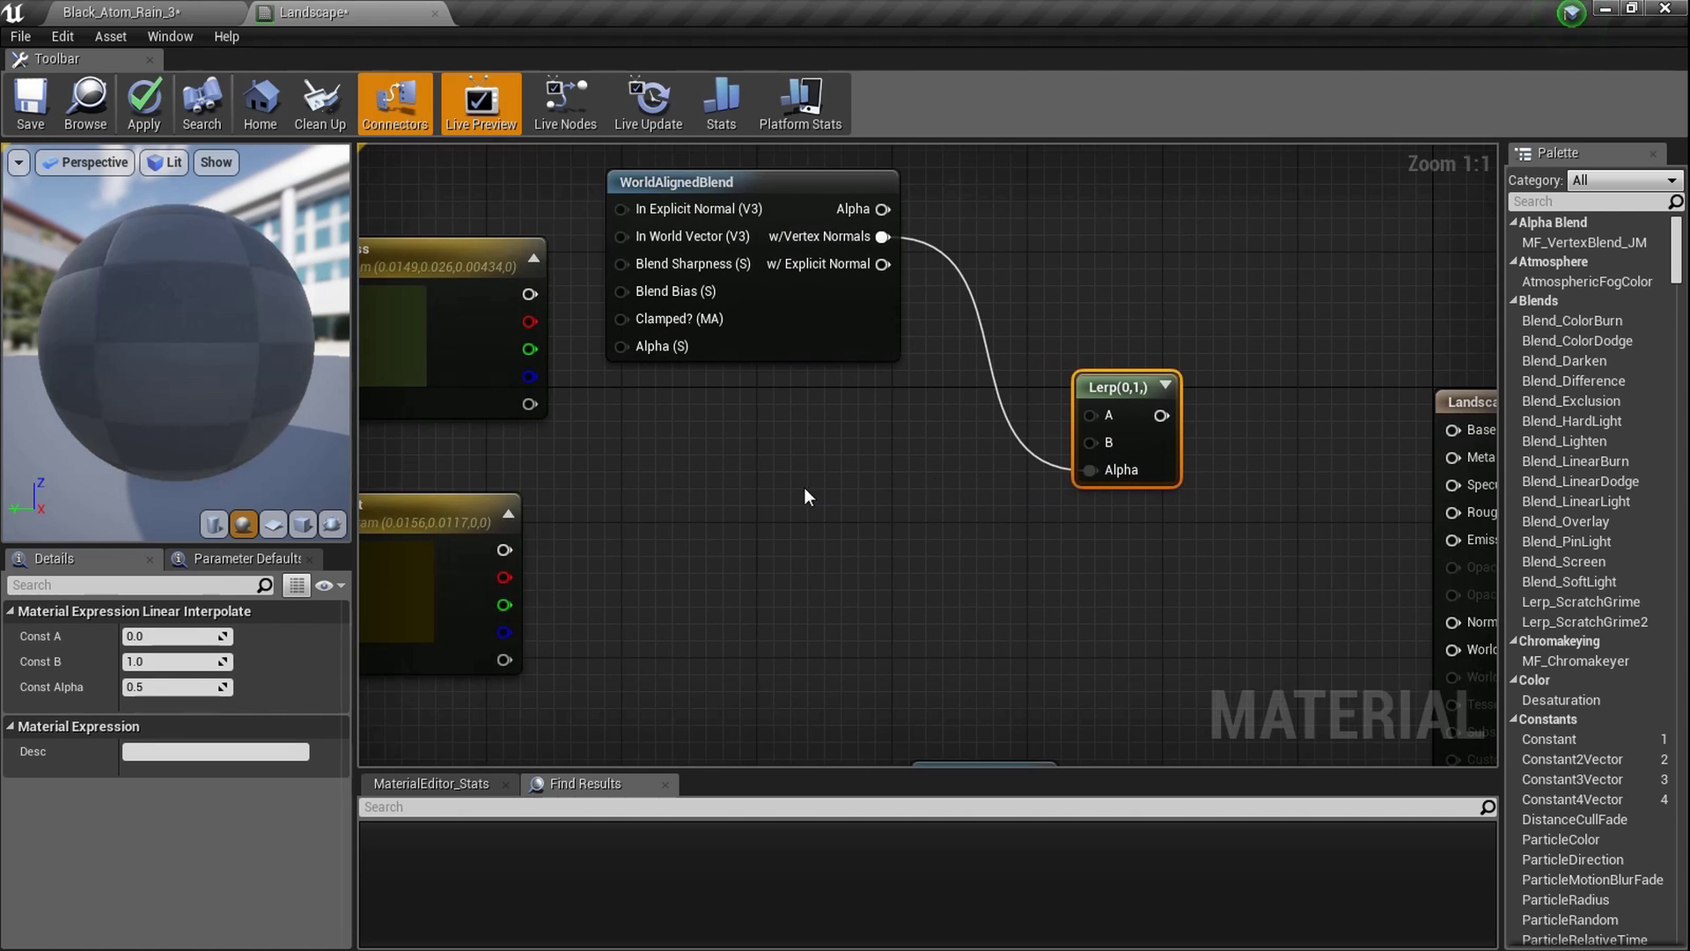
Arrange Dirt and Grass below WorldAlignedBlend and wire Dirt to Lerp A, Grass to Lerp B, and the Lerp output to Base Color
drag(482, 395, 717, 590)
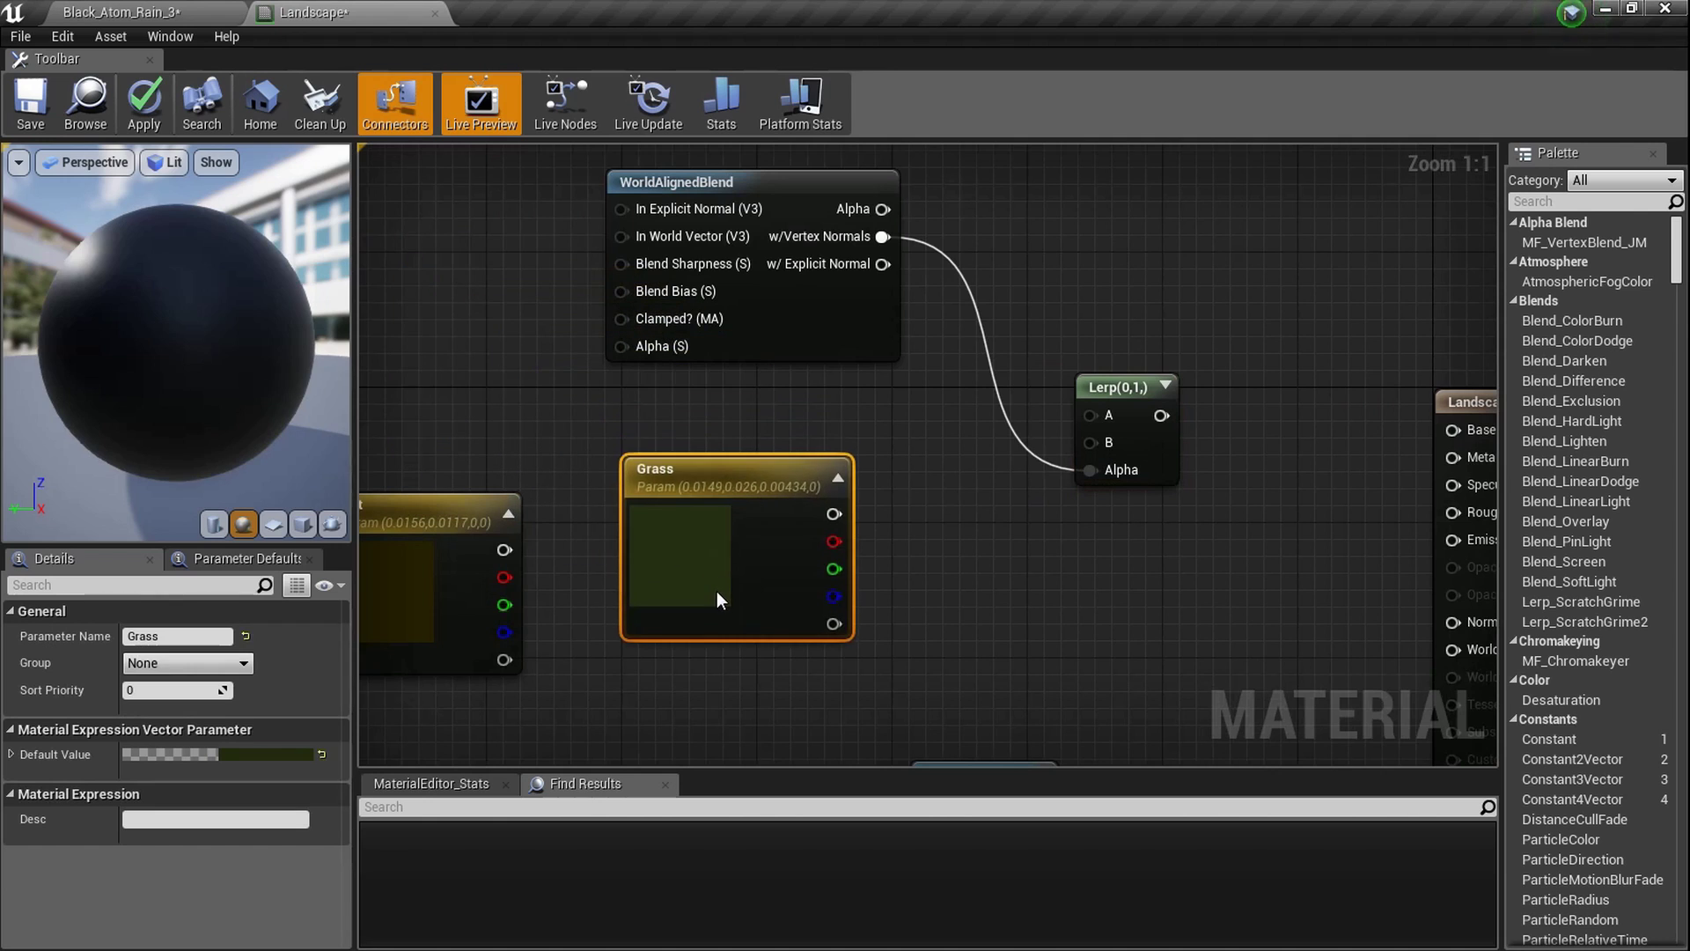
scroll(740, 432, down, 2)
drag(764, 391, 764, 278)
drag(489, 565, 935, 486)
scroll(735, 373, up, 2)
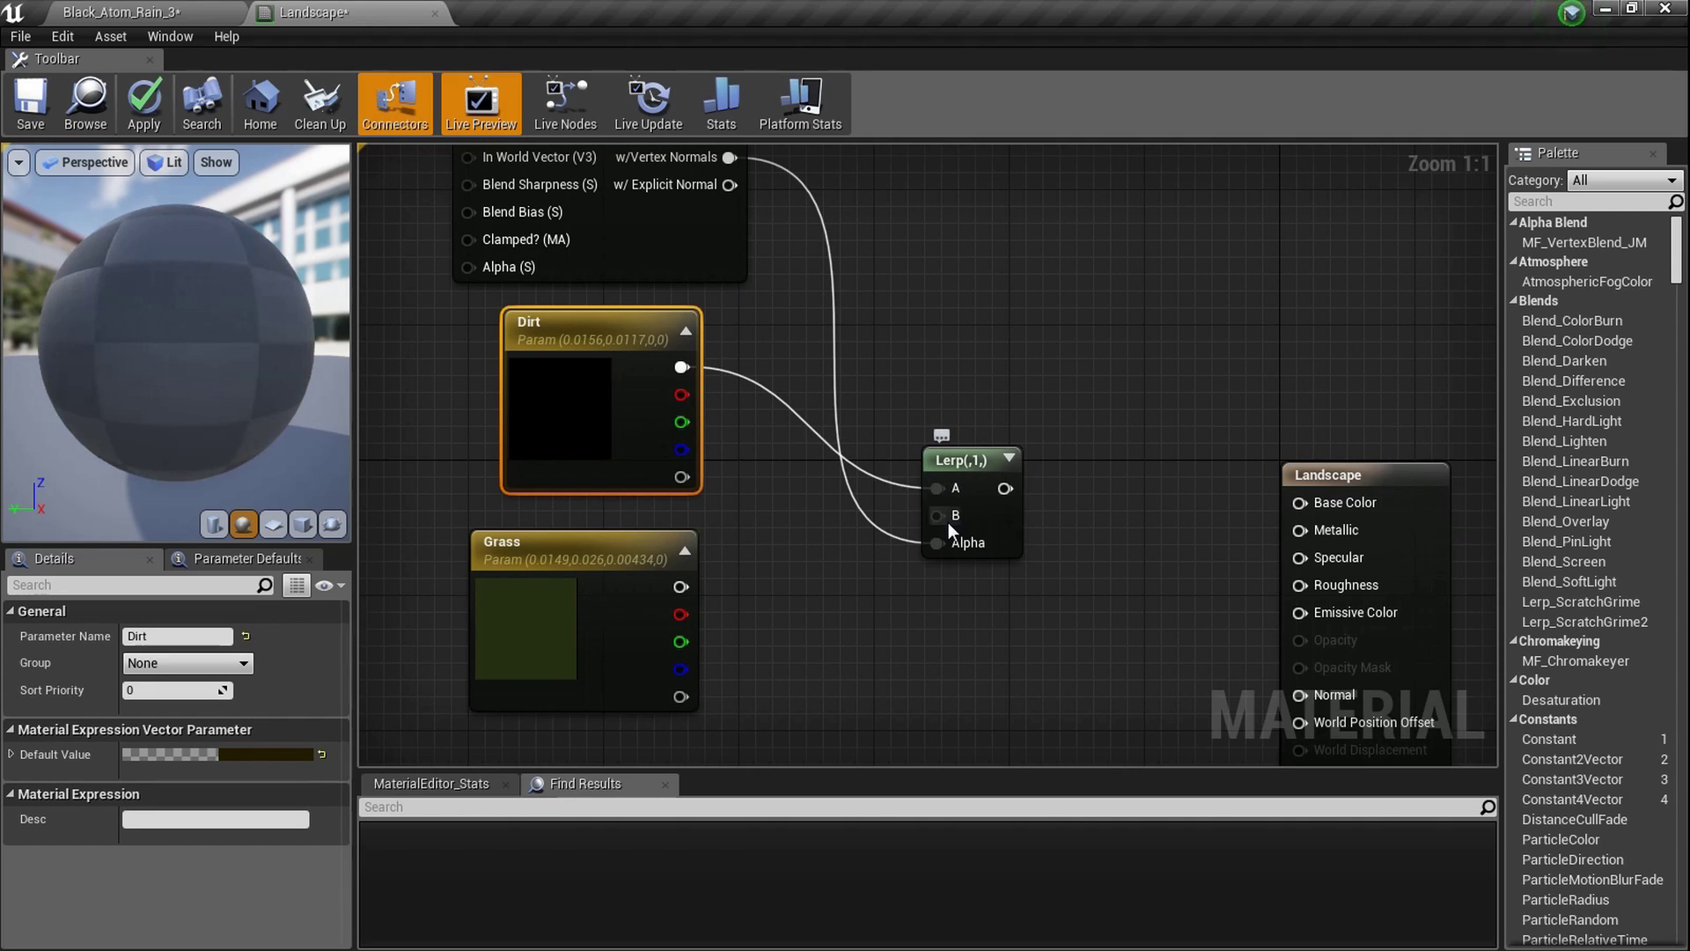
drag(937, 516, 682, 587)
drag(1004, 489, 1311, 508)
Add two Constant nodes and connect them to WorldAlignedBlend's Blend Sharpness and Blend Bias inputs
scroll(1312, 509, down, 2)
scroll(687, 299, up, 2)
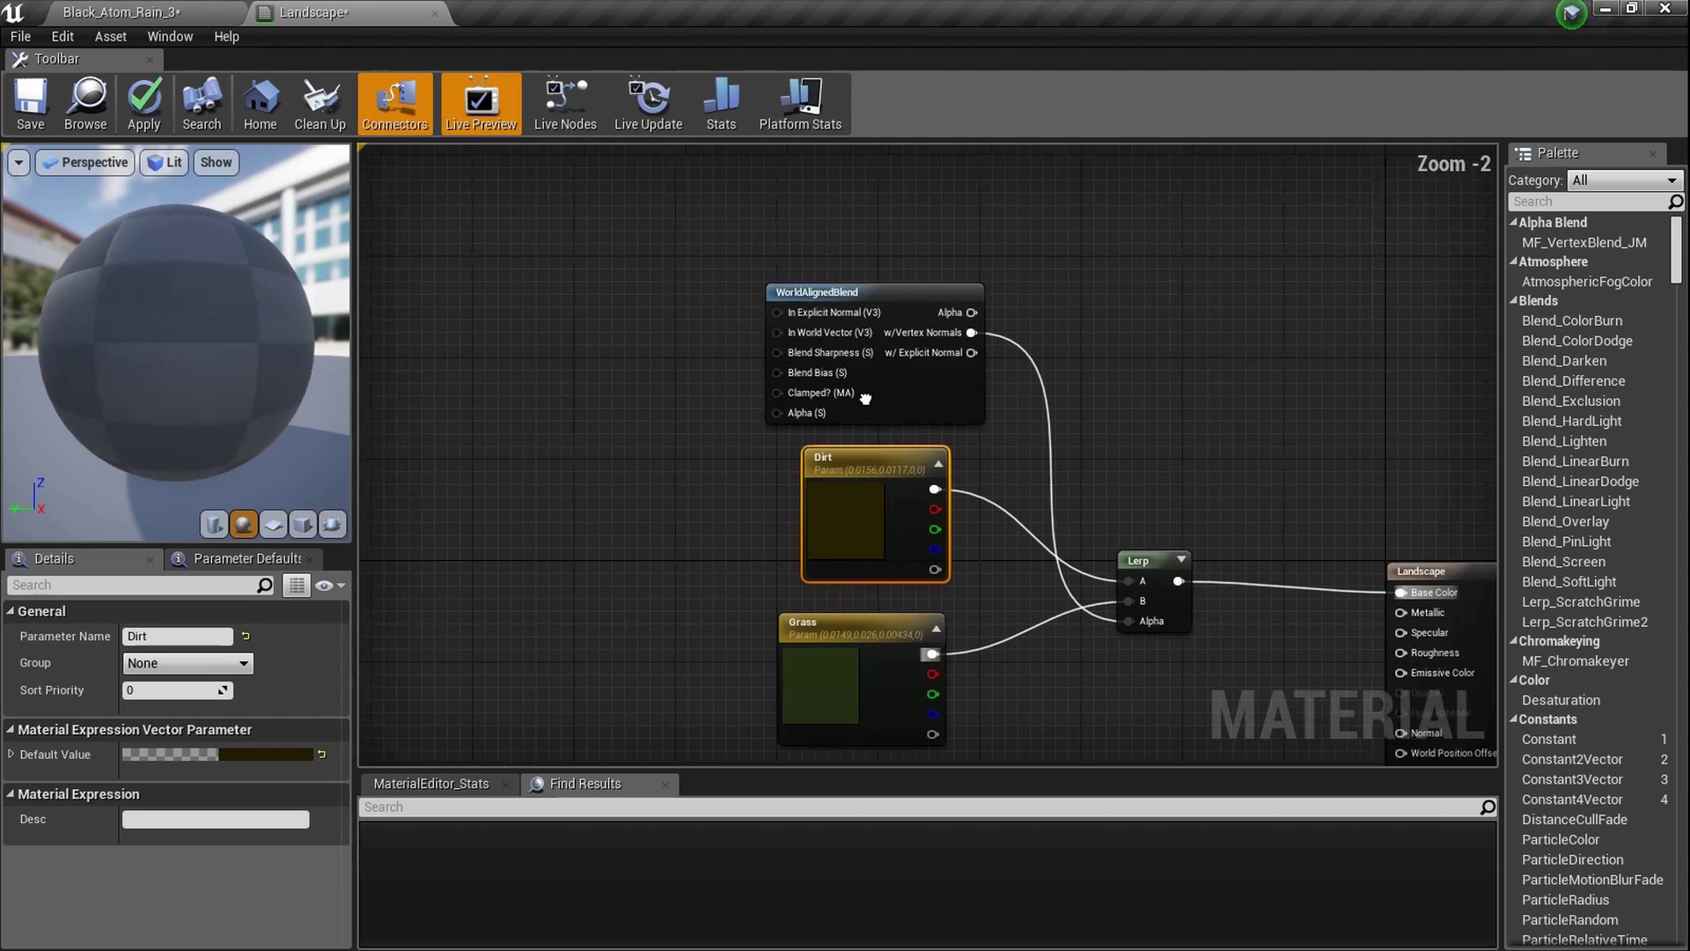
click(656, 313)
click(657, 387)
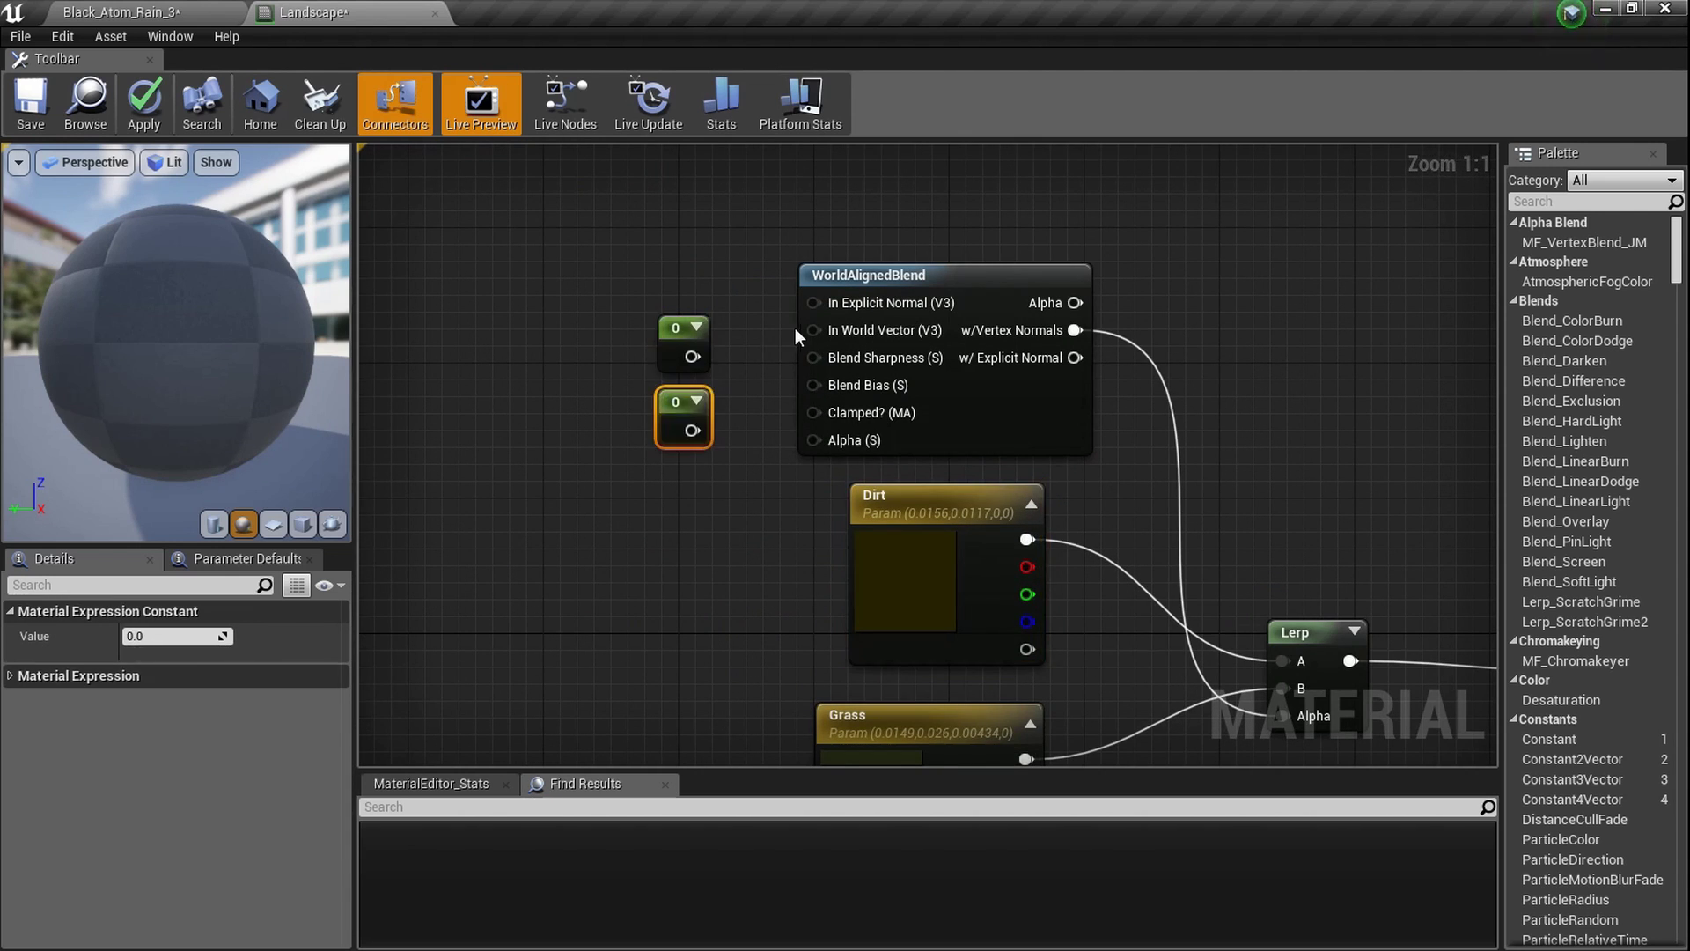
scroll(793, 328, up, 7)
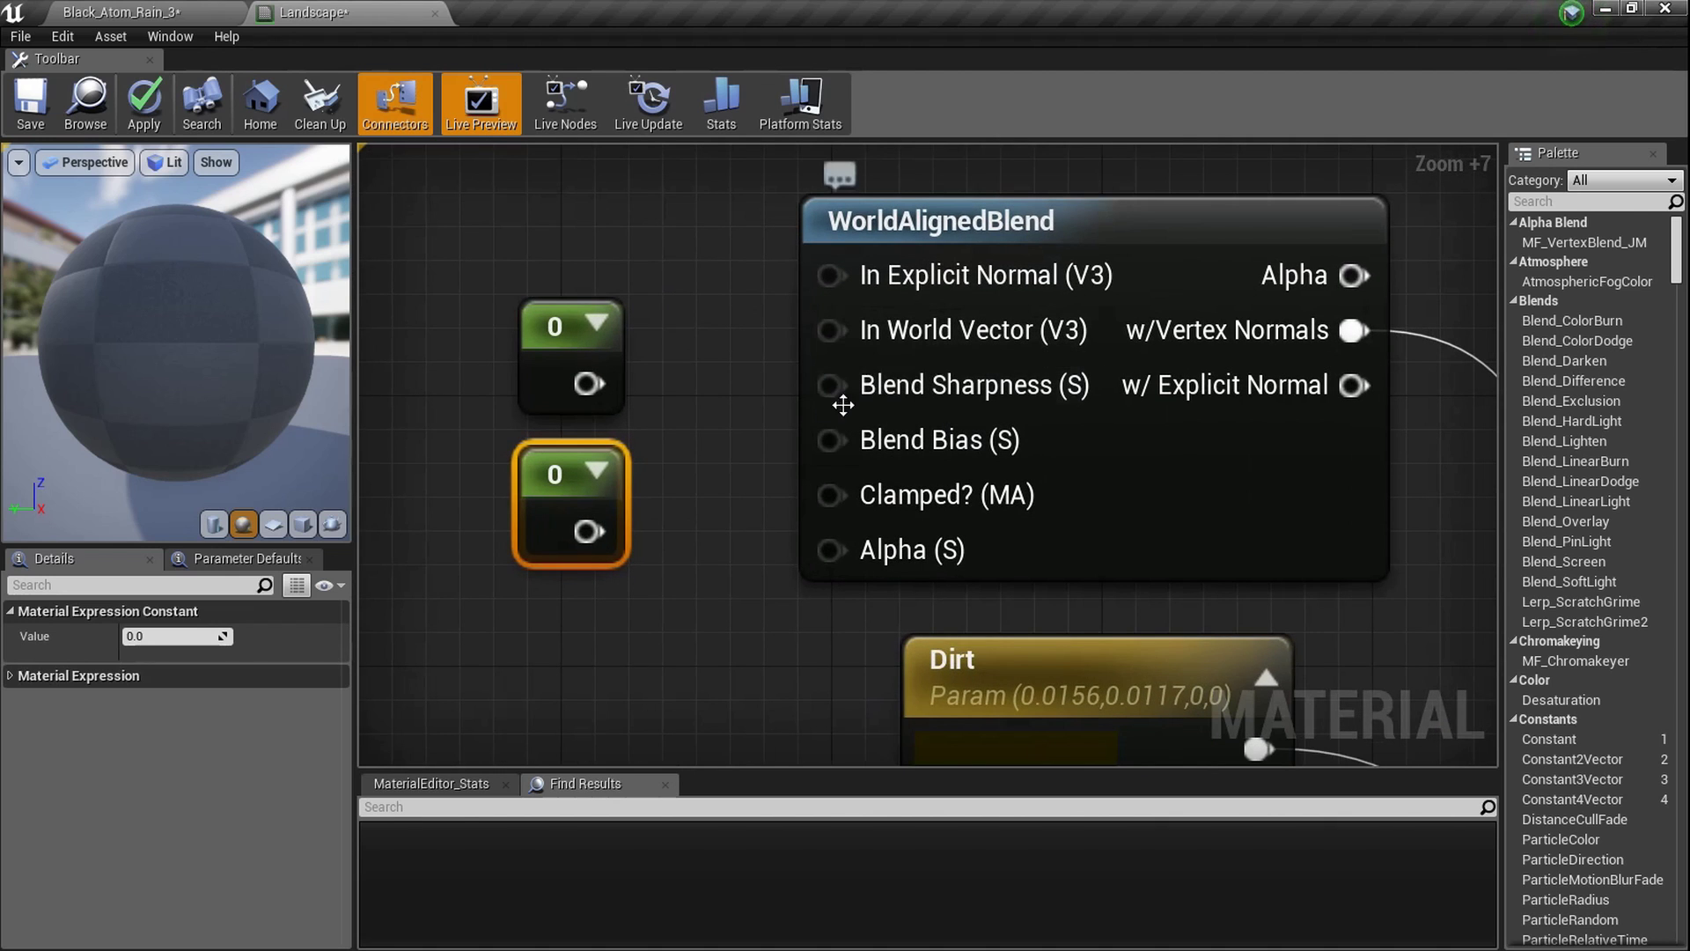
drag(588, 382, 588, 532)
Set the constant feeding Blend Sharpness to 50
click(574, 354)
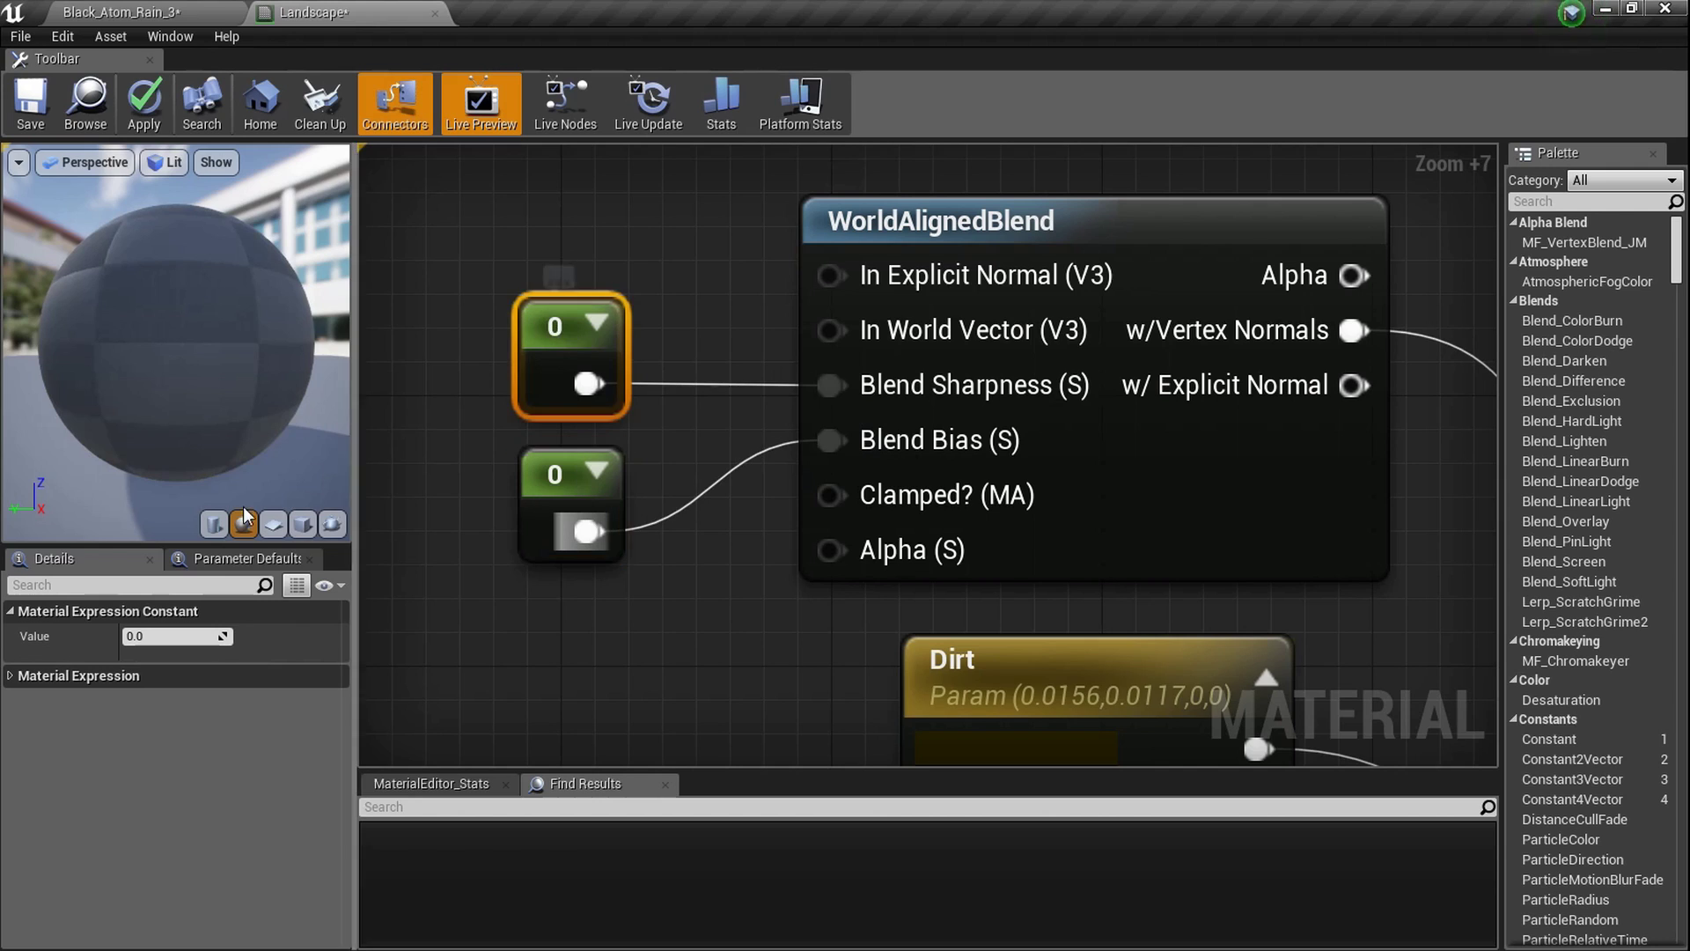
click(185, 638)
text(50)
key(Return)
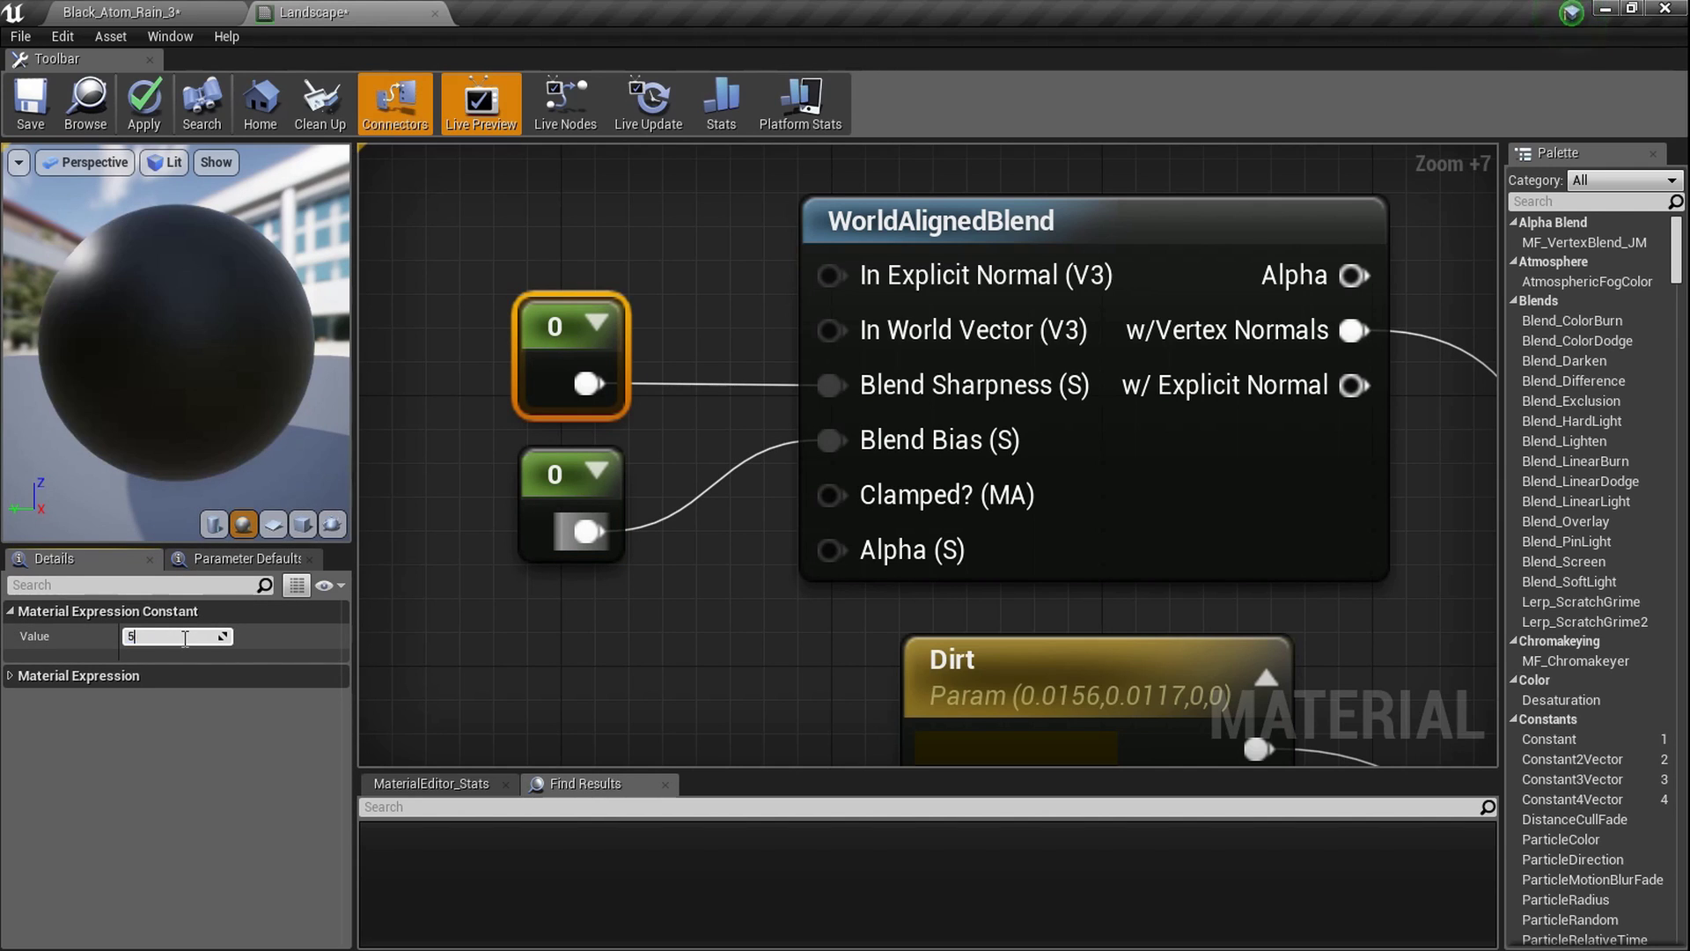
Set the constant feeding Blend Bias to -16
click(538, 485)
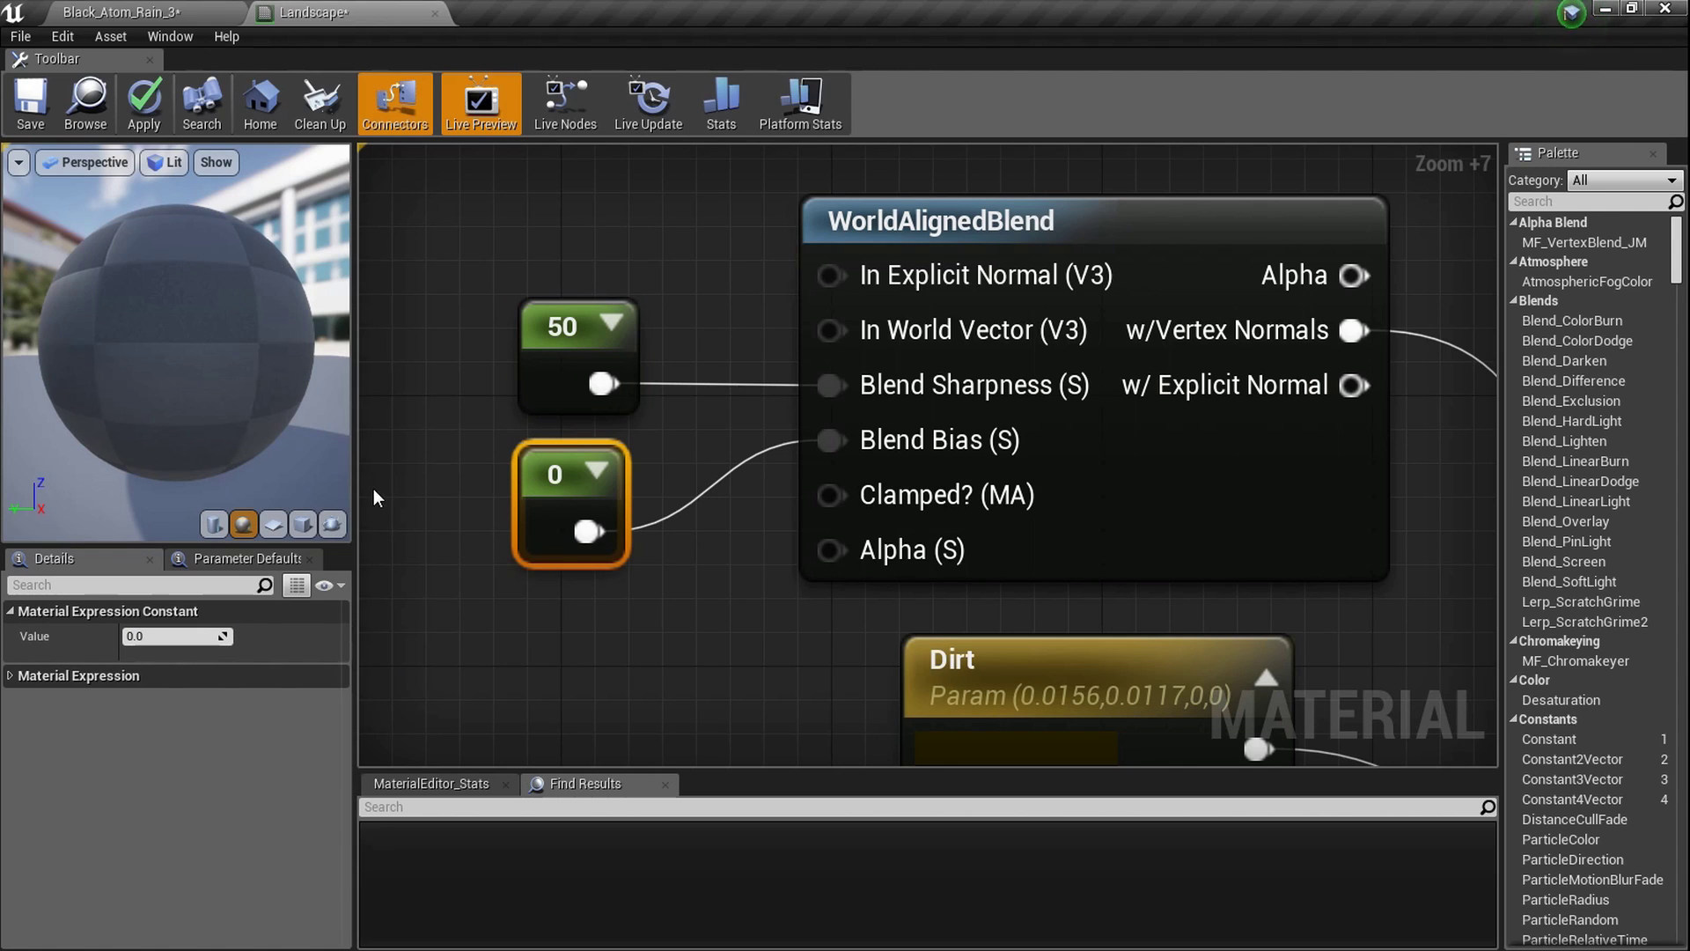
click(154, 634)
text(-16)
key(Return)
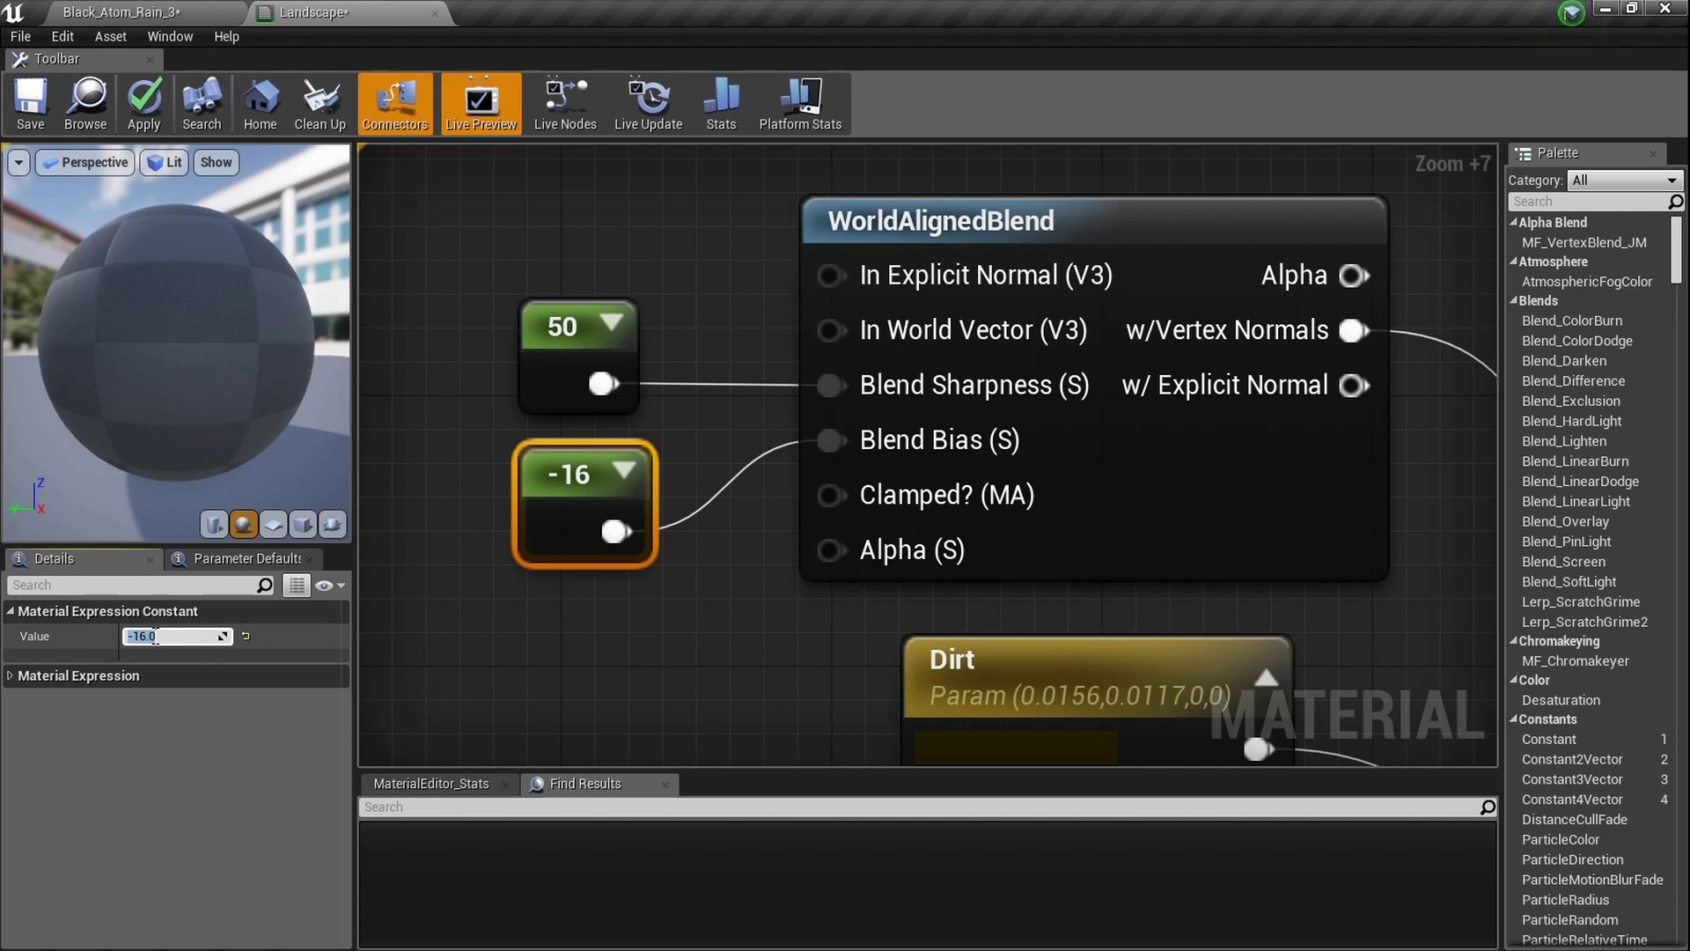
scroll(862, 630, down, 6)
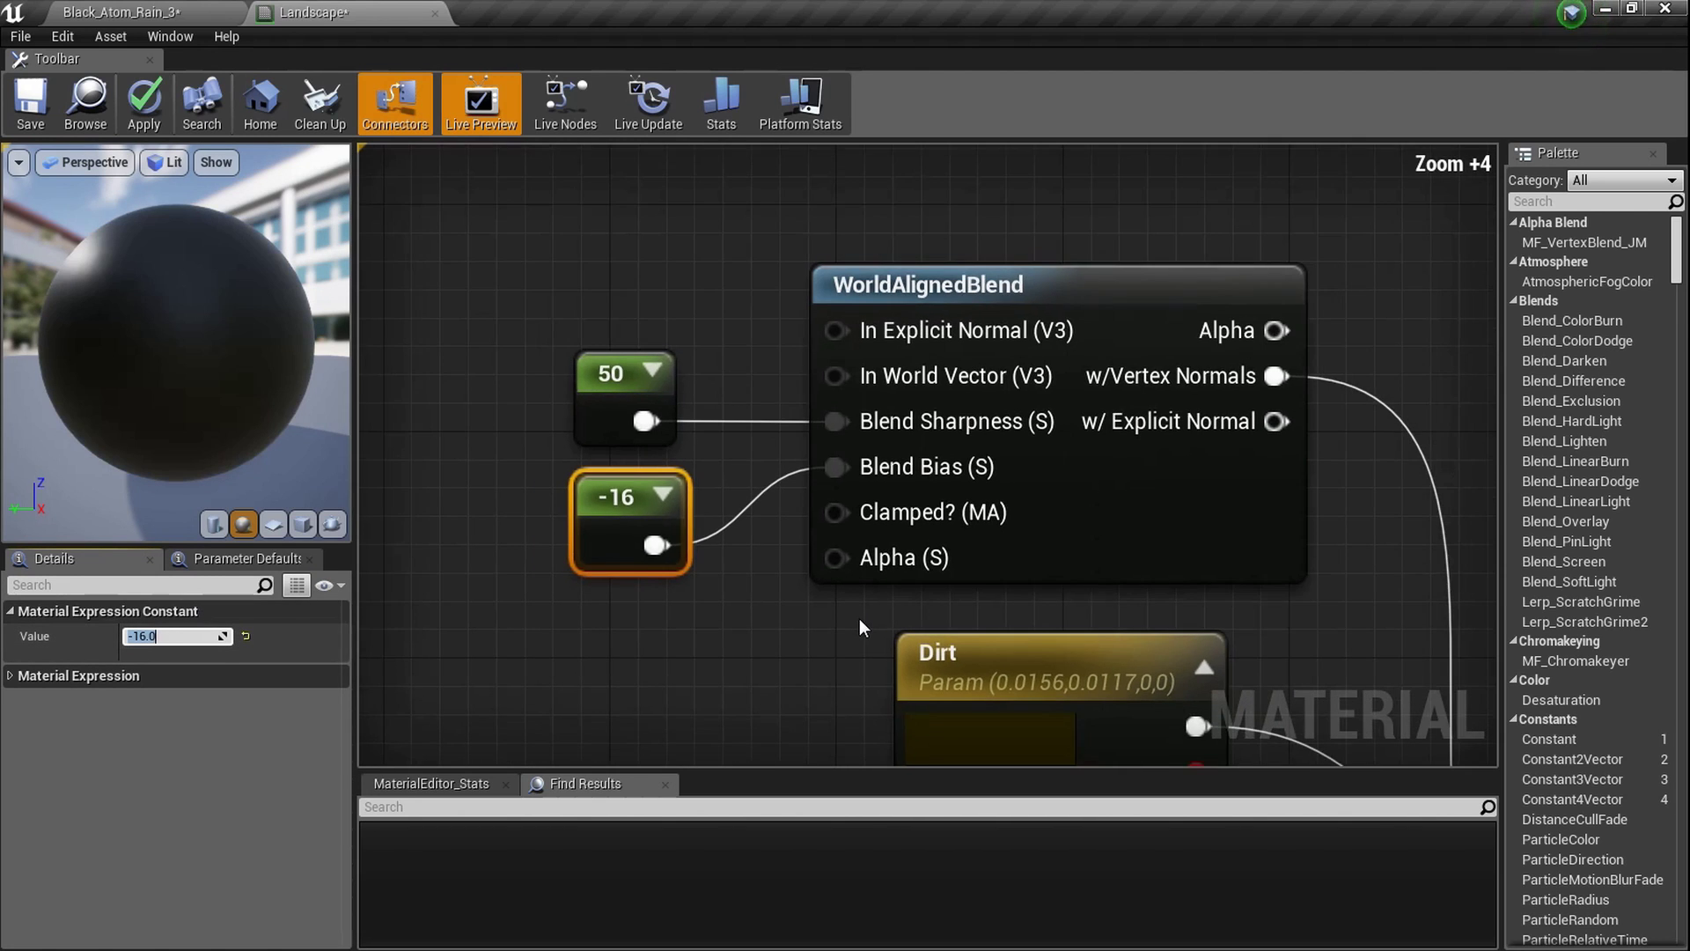
Change the Grass parameter's colour to a green with R 0.029862, G 0.052083 and B 0.008677
drag(146, 352, 194, 401)
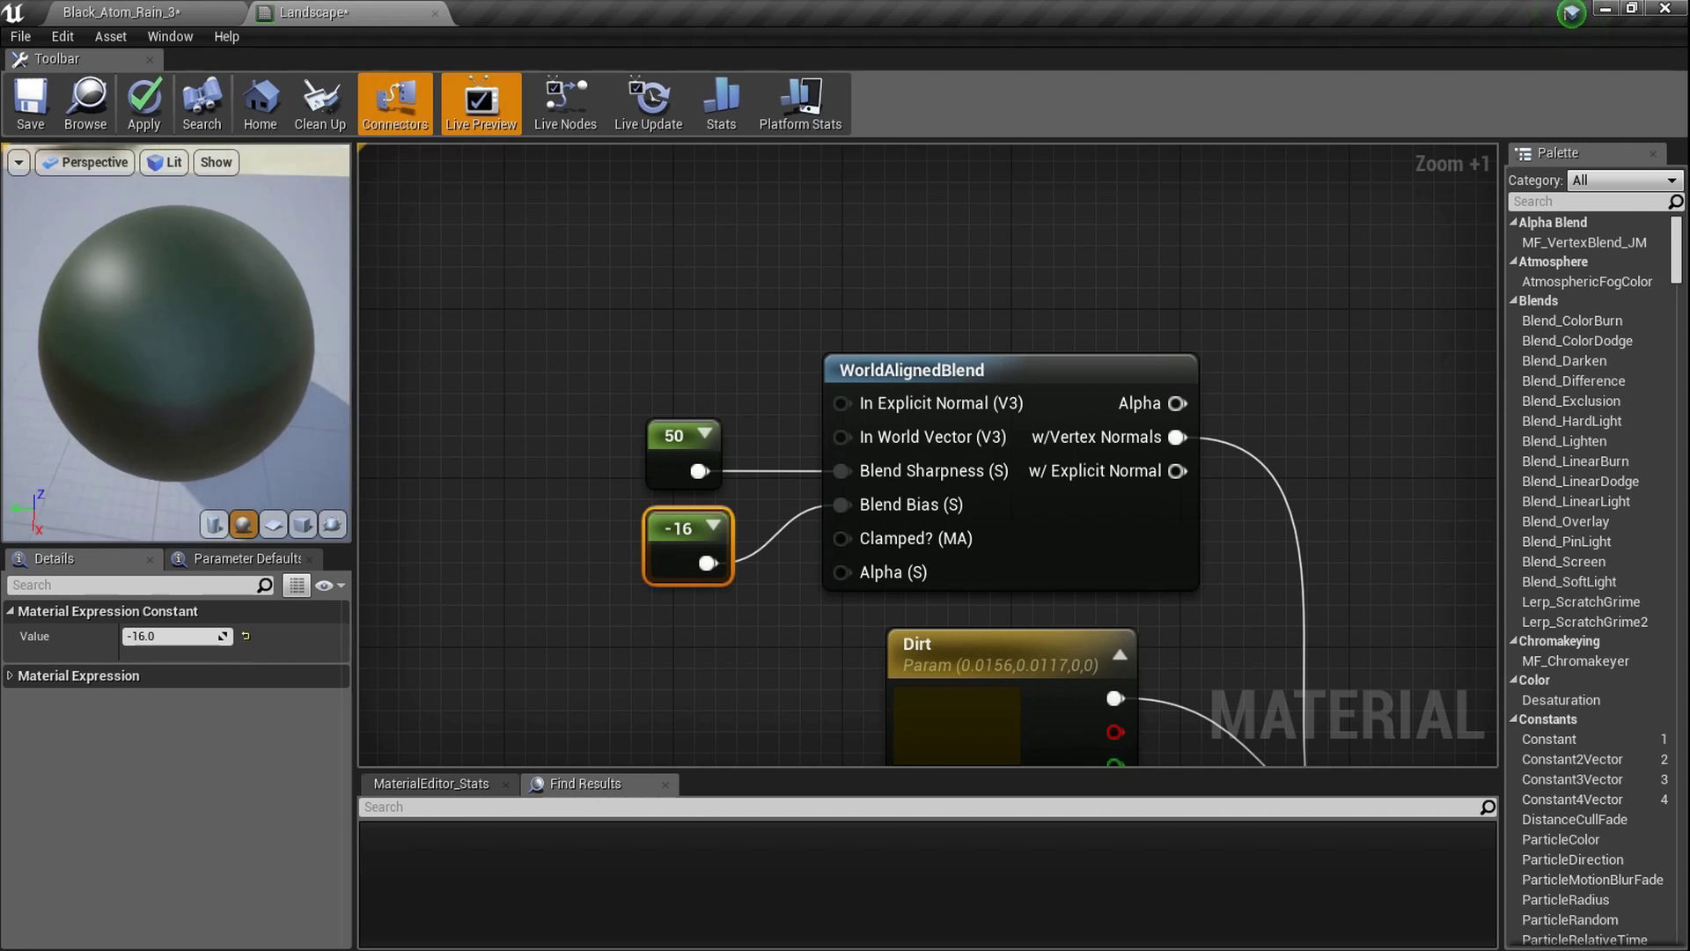
scroll(236, 349, down, 2)
drag(244, 330, 244, 299)
right_drag(717, 483, 486, 121)
scroll(717, 483, down, 1)
double_click(739, 592)
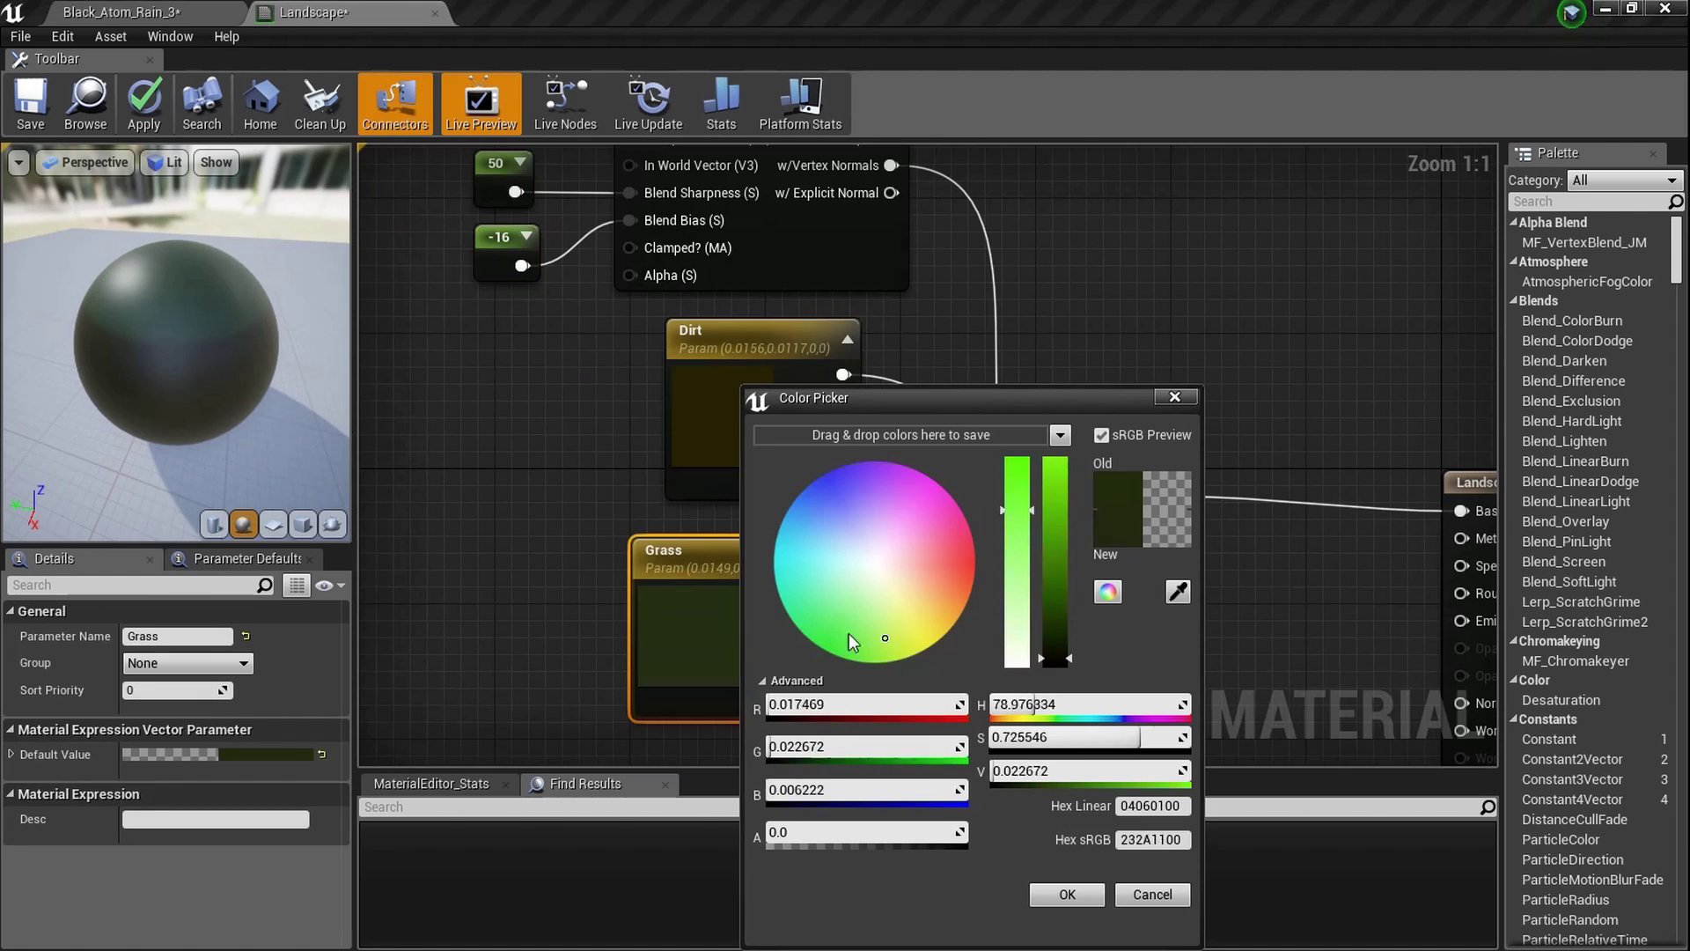
drag(1056, 629, 1060, 653)
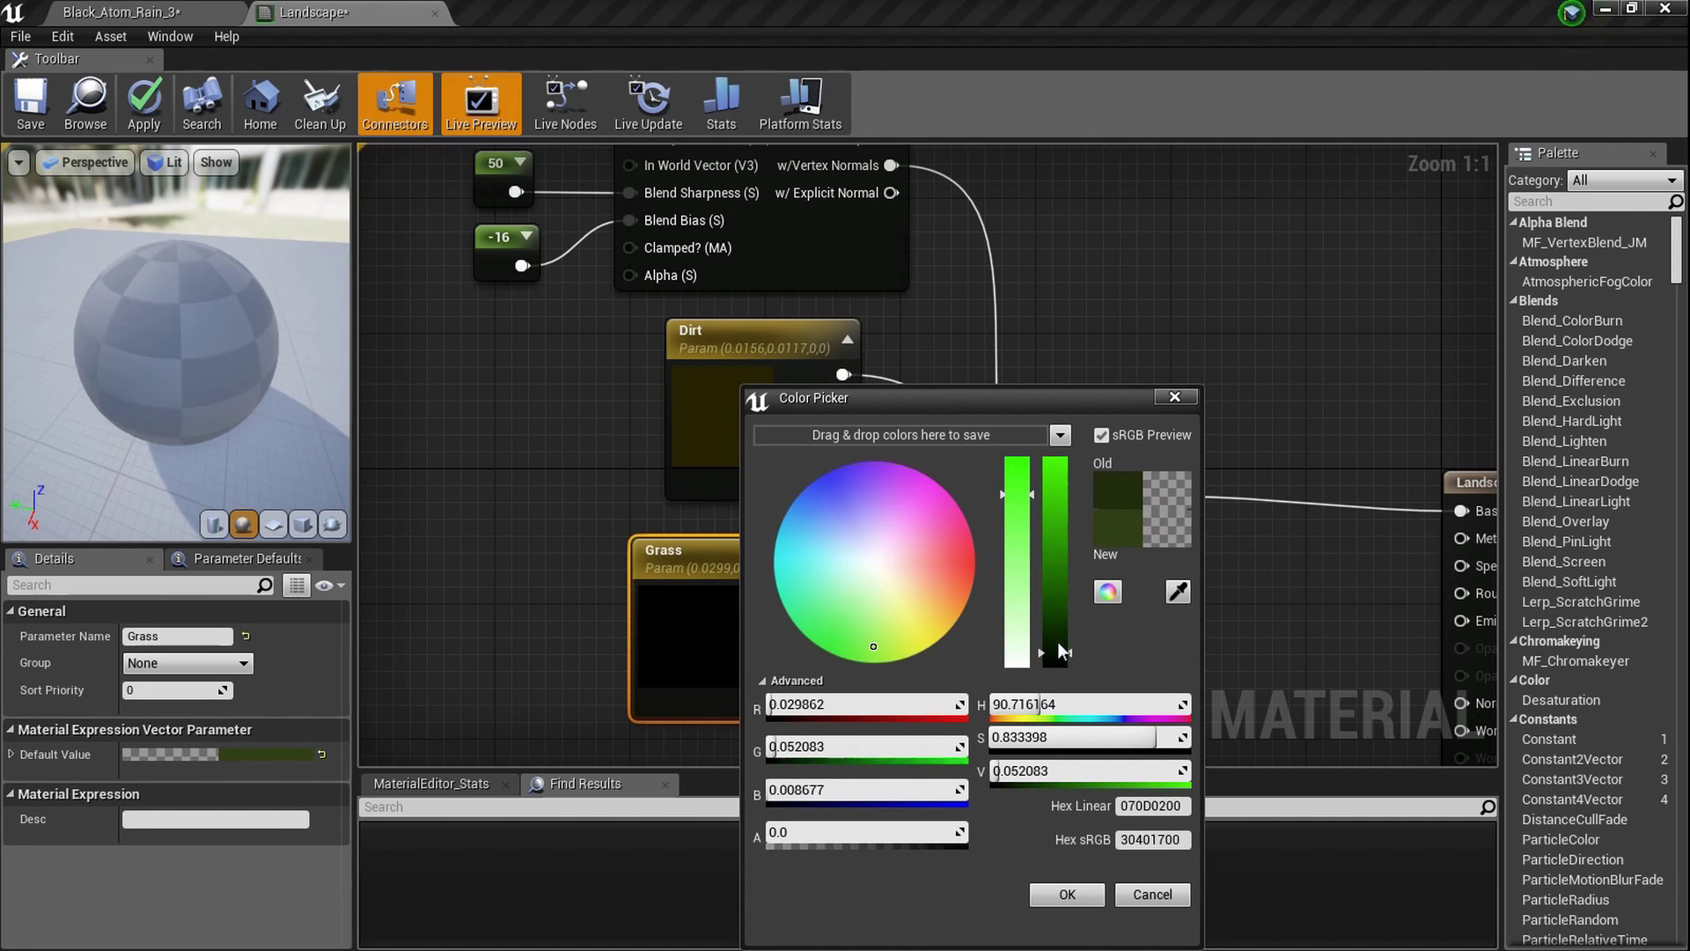
click(1063, 895)
Darken the Dirt parameter's colour to R 0.010417, G 0.007813 and B 0
double_click(757, 464)
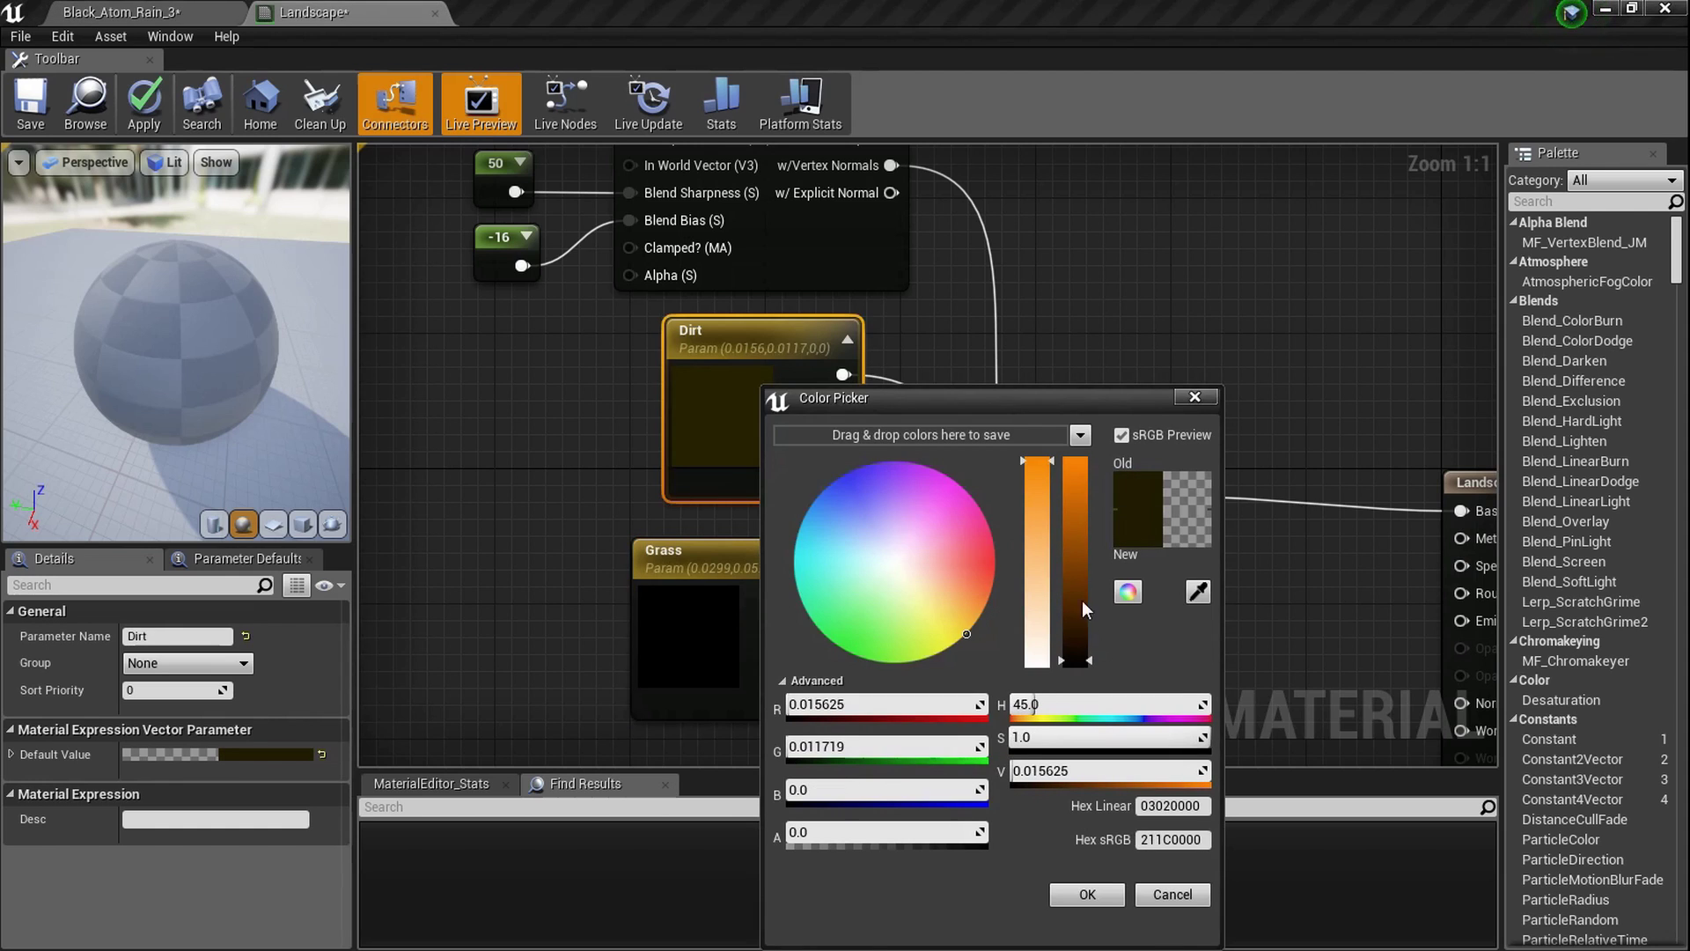
click(1086, 663)
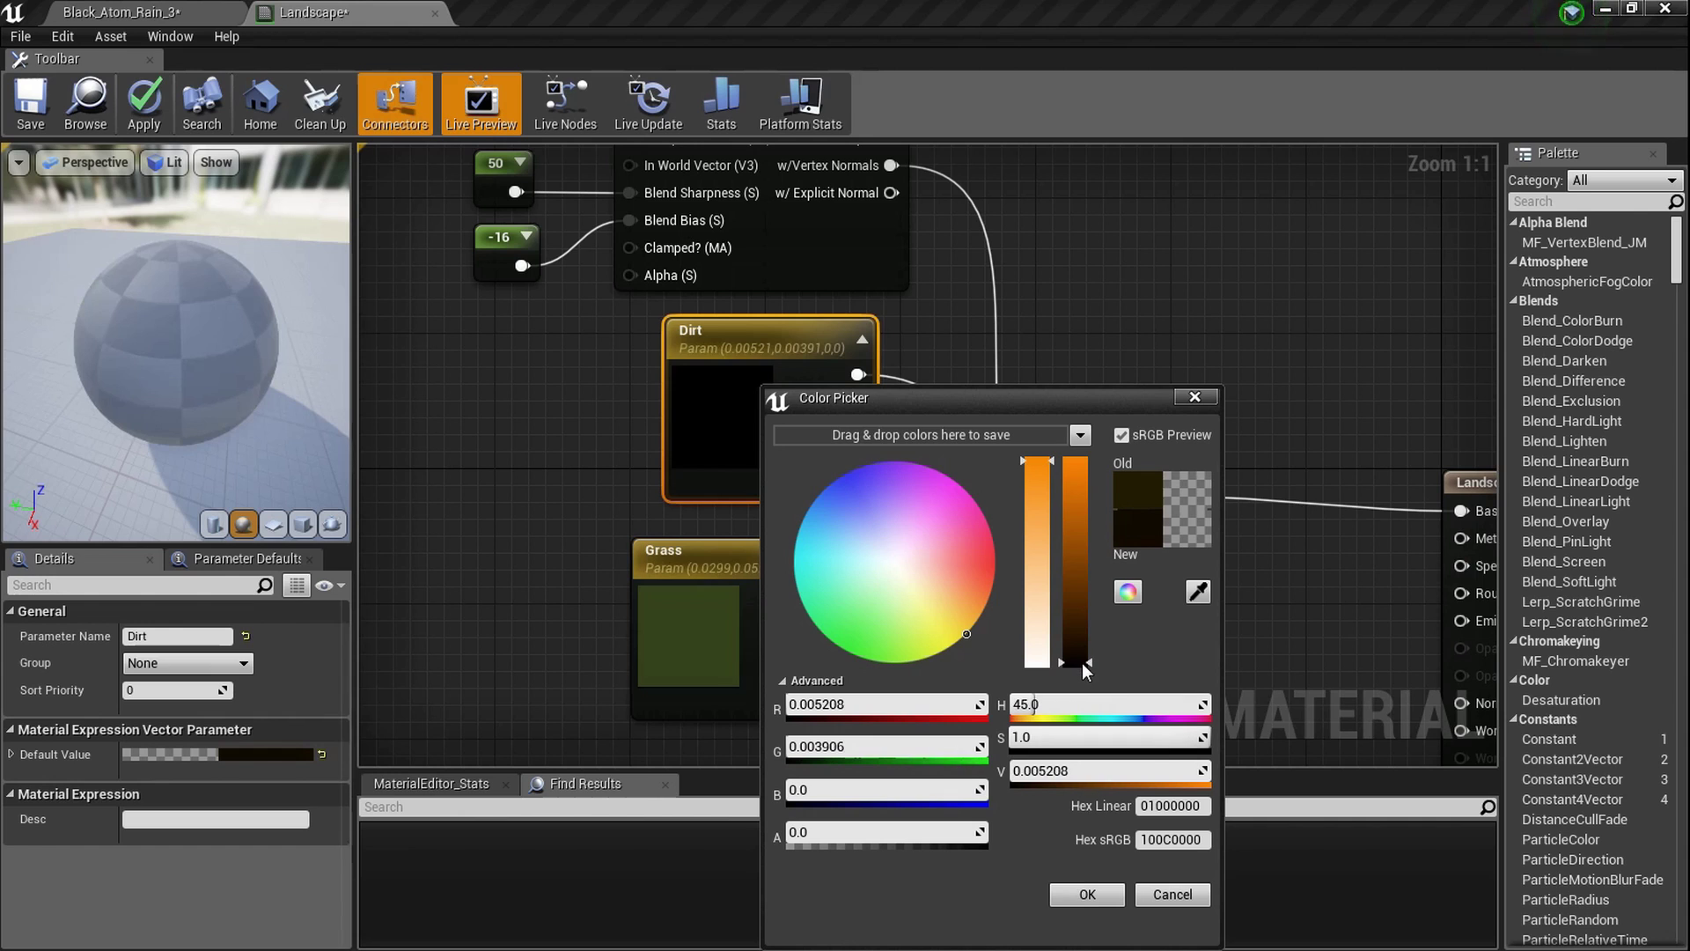
click(1083, 663)
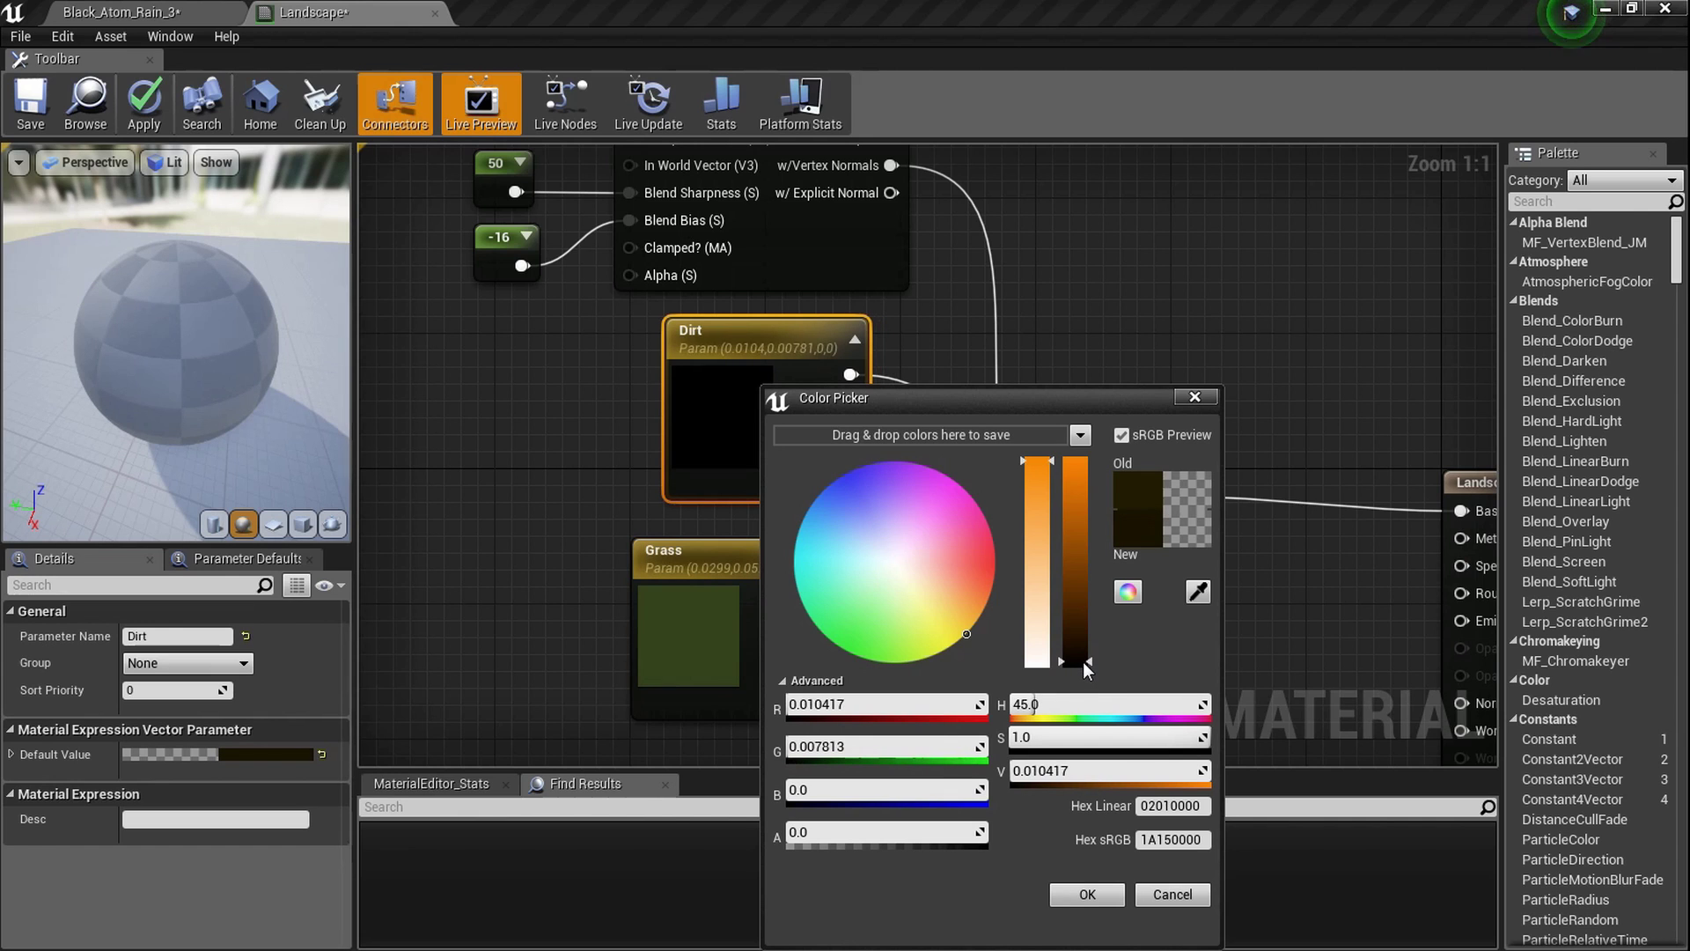
click(1088, 894)
Add a Constant node with value 0, connect it to the material's Metallic input and place it above the Landscape node
scroll(616, 513, down, 2)
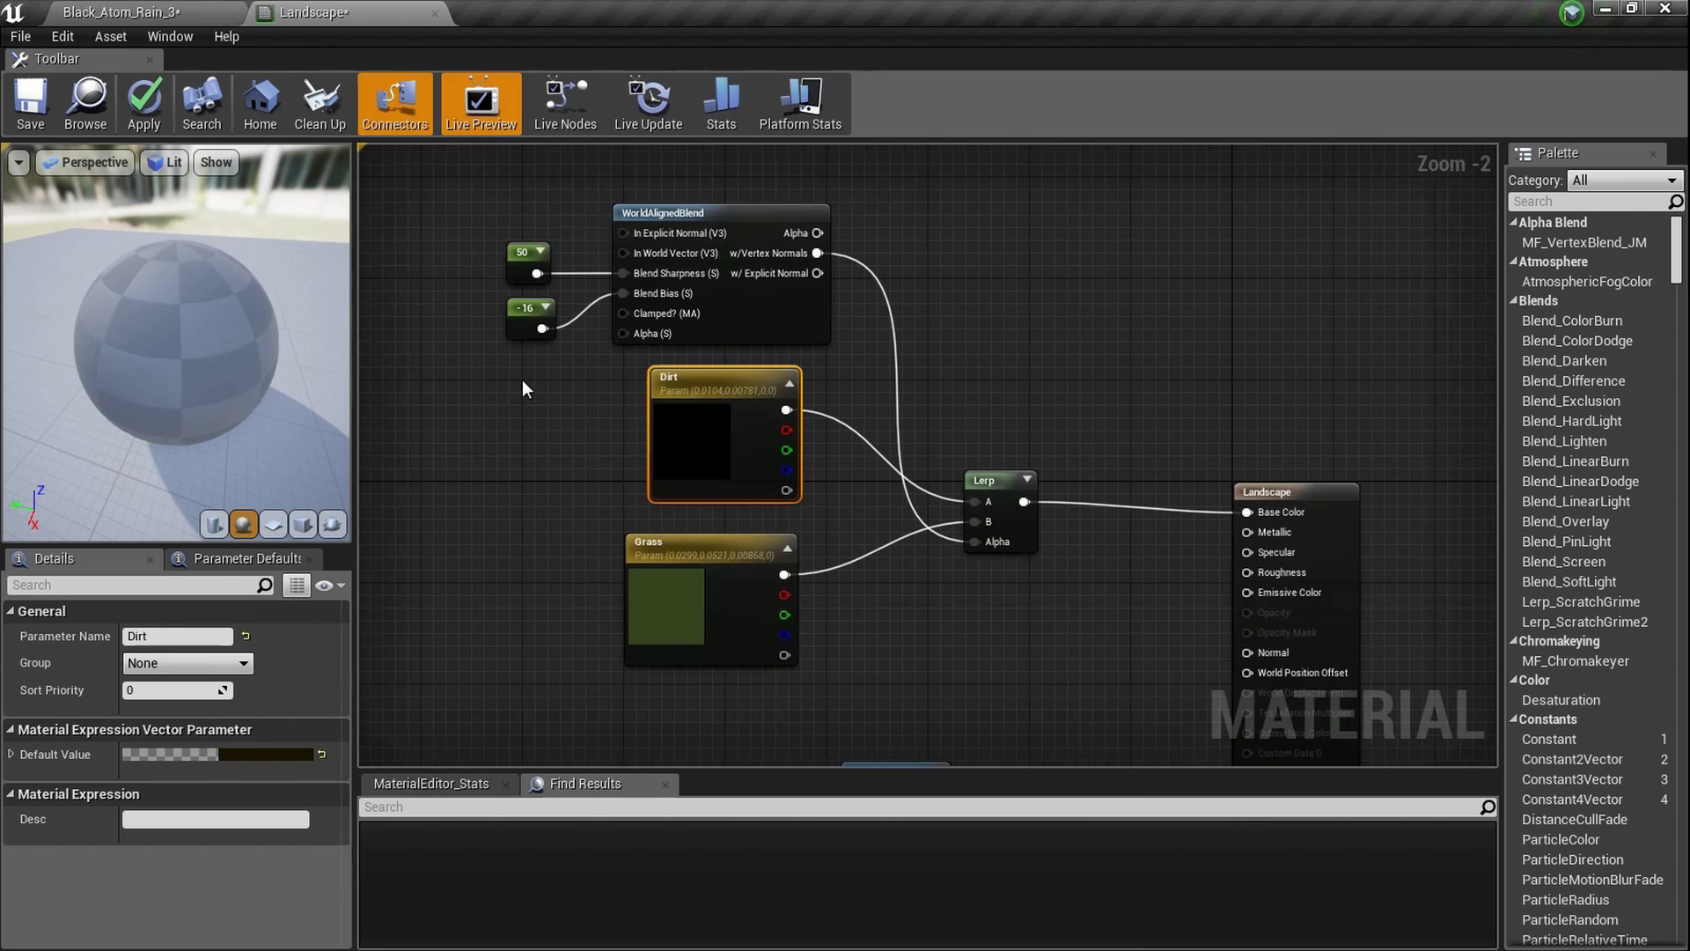
right_drag(782, 414, 481, 281)
scroll(942, 305, up, 5)
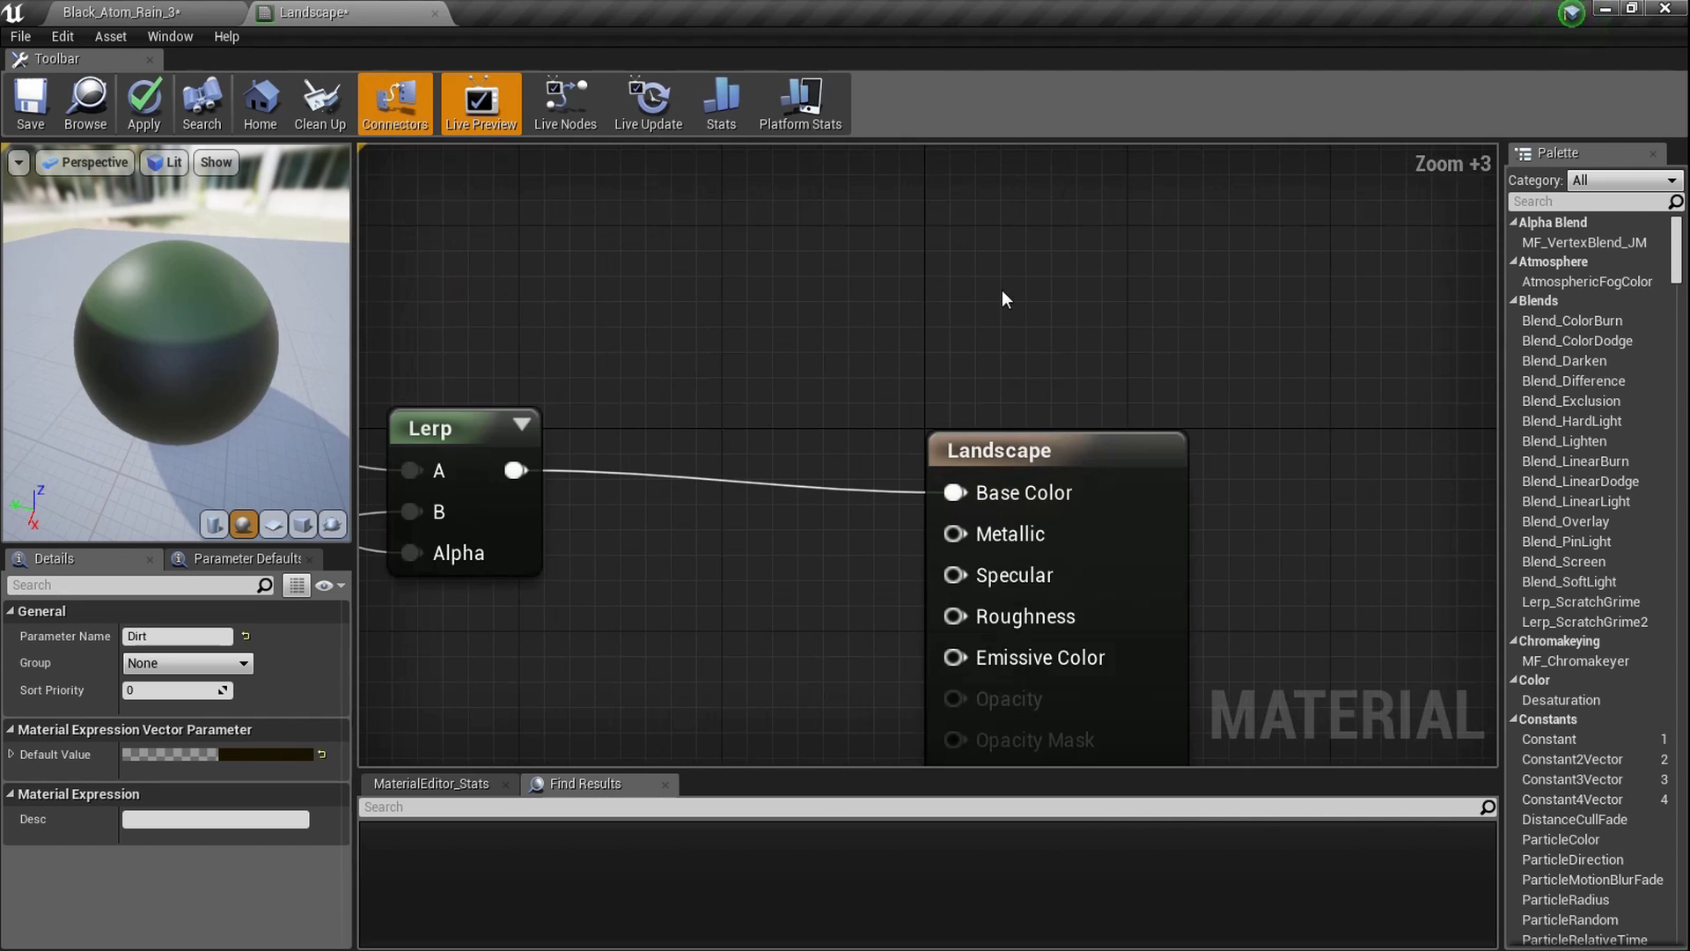
click(1023, 266)
drag(1081, 329, 983, 533)
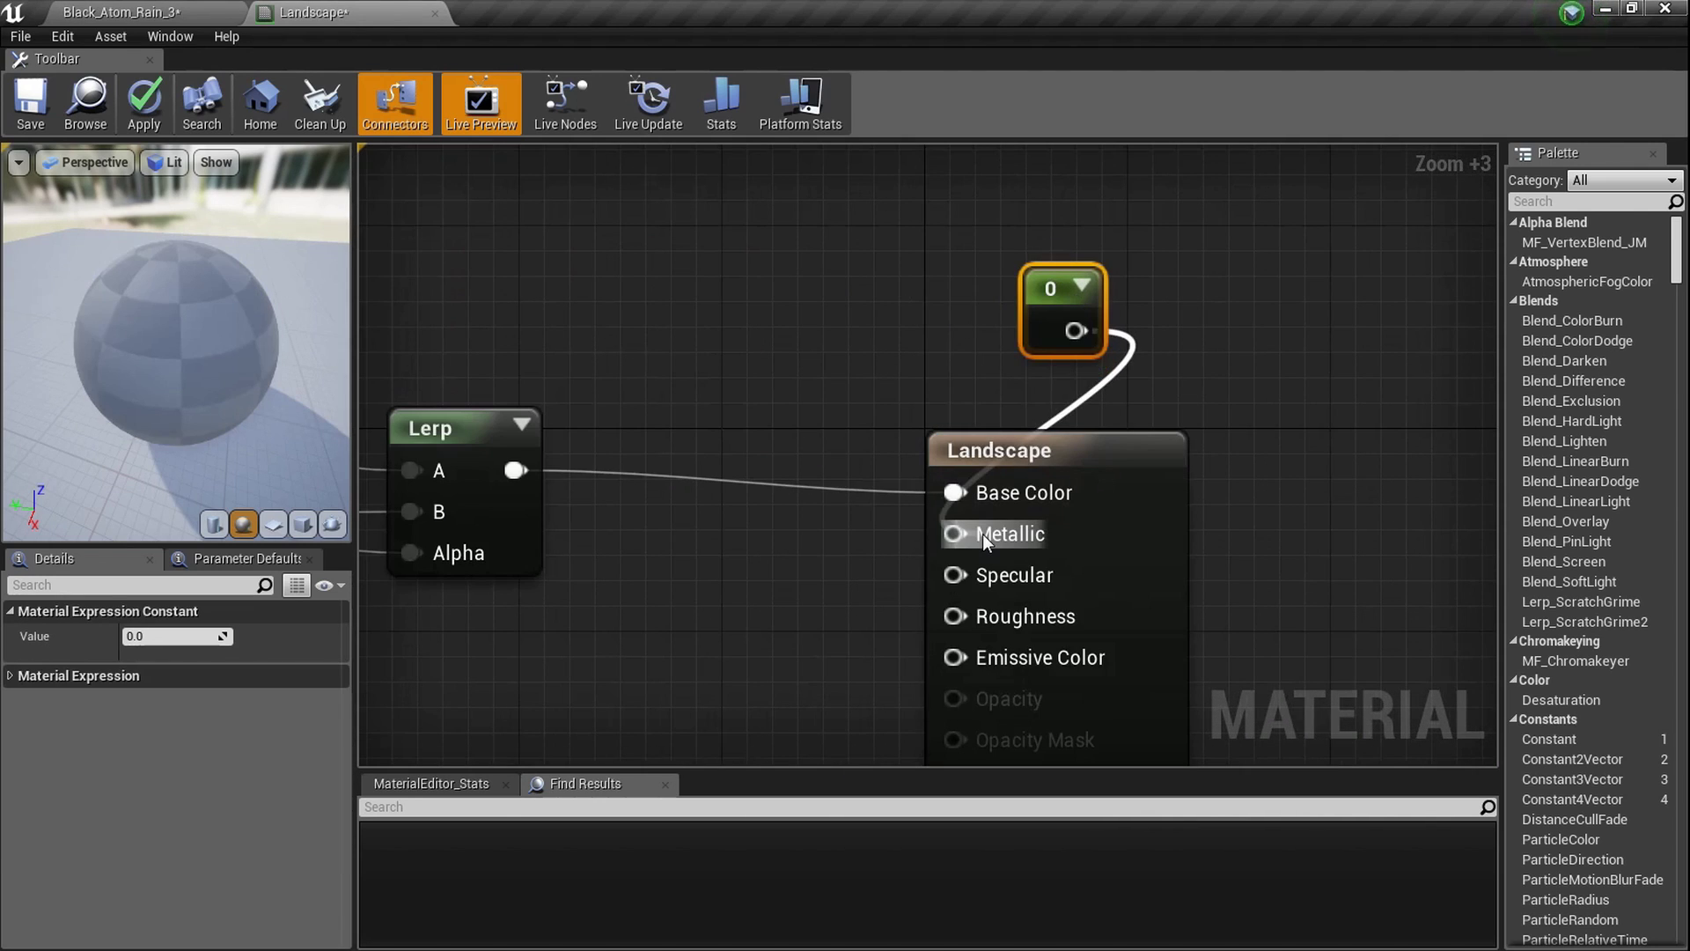
drag(1054, 331, 1022, 186)
Add a second Constant node, connect it to Roughness and set its value to 0.85
click(1009, 332)
drag(1060, 387, 954, 616)
click(183, 635)
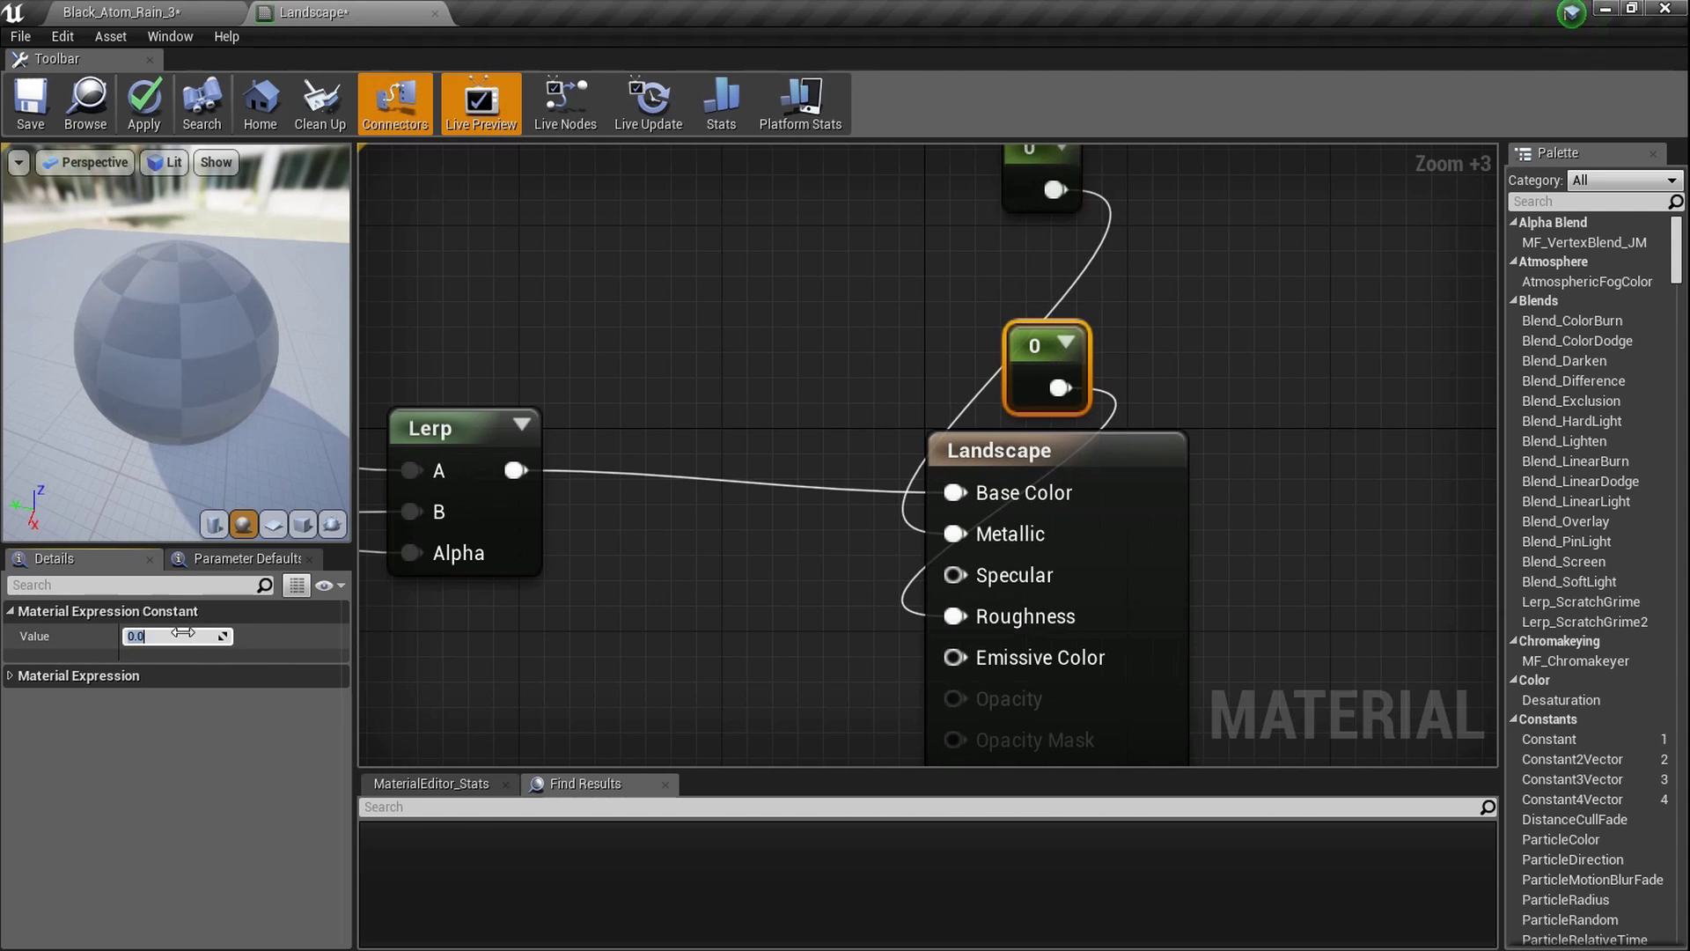
key(Return)
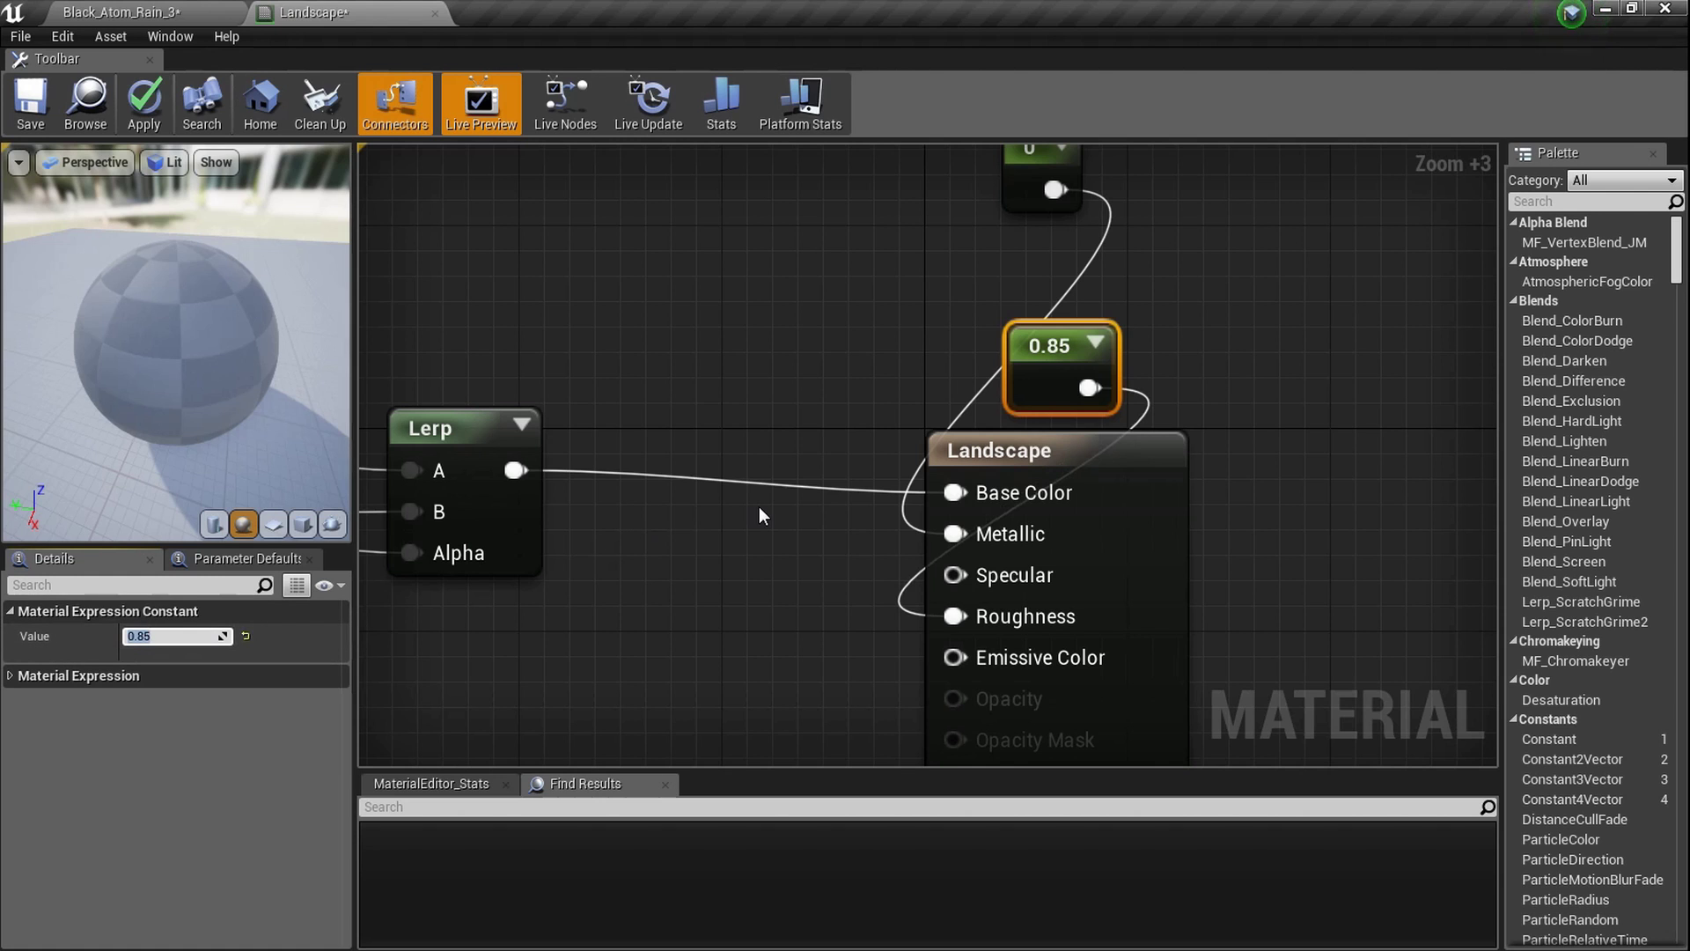
Save the material and assign it as the Landscape Material of the terrain in the Black_Atom_Rain level
scroll(762, 515, down, 8)
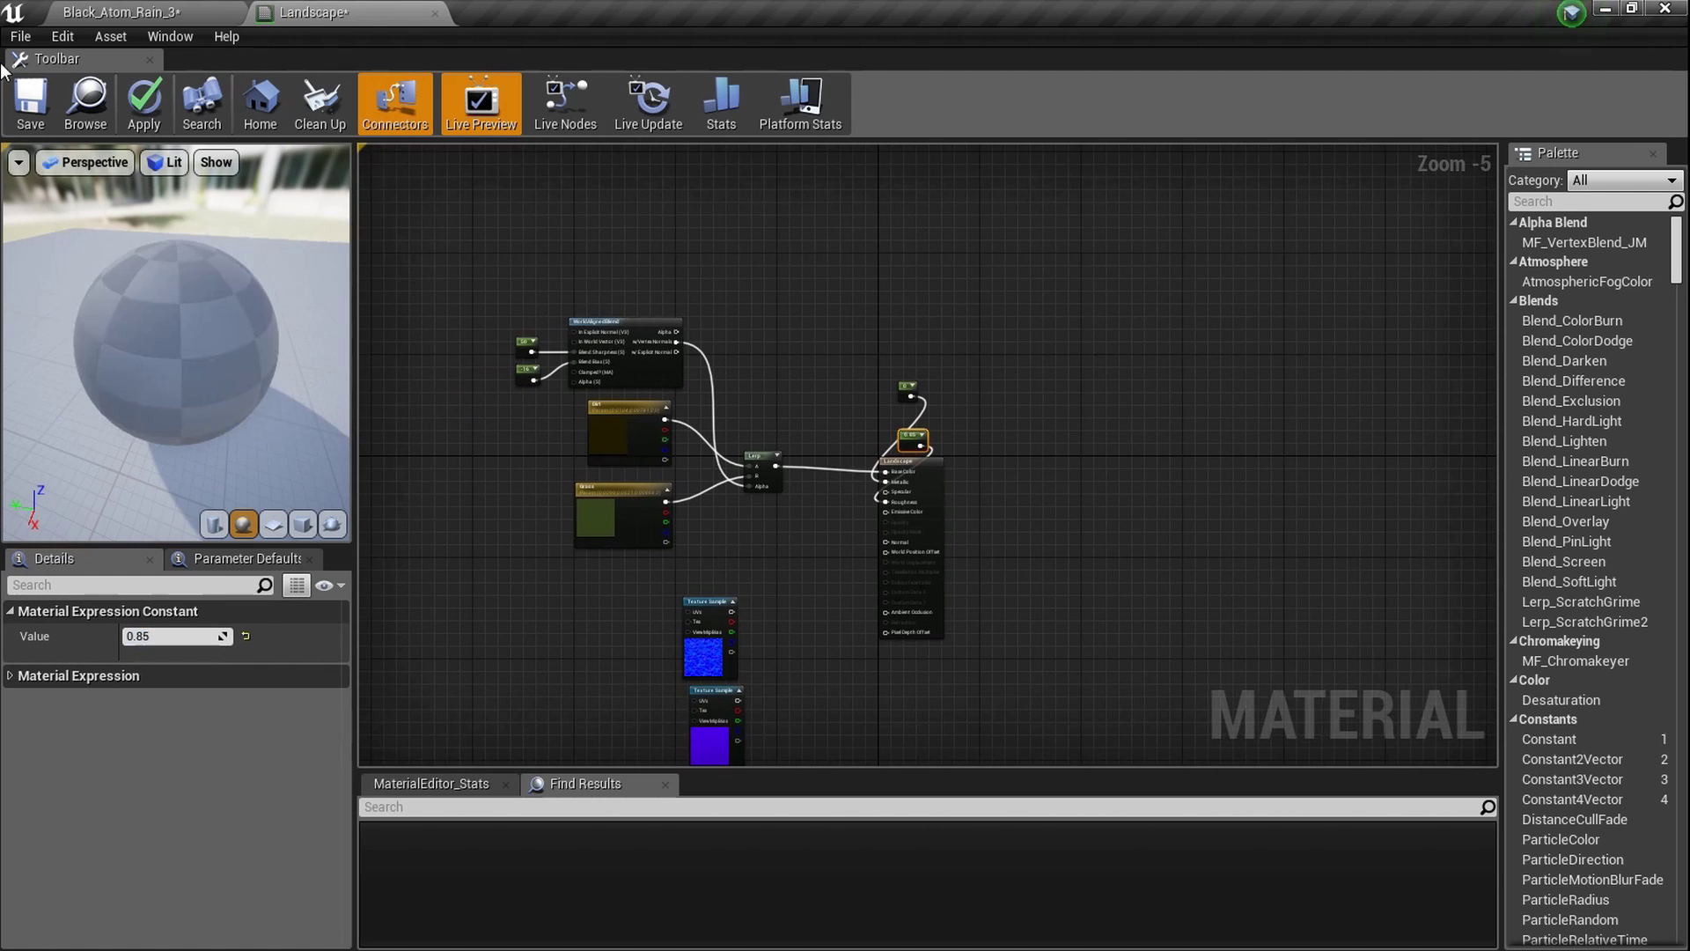
click(29, 109)
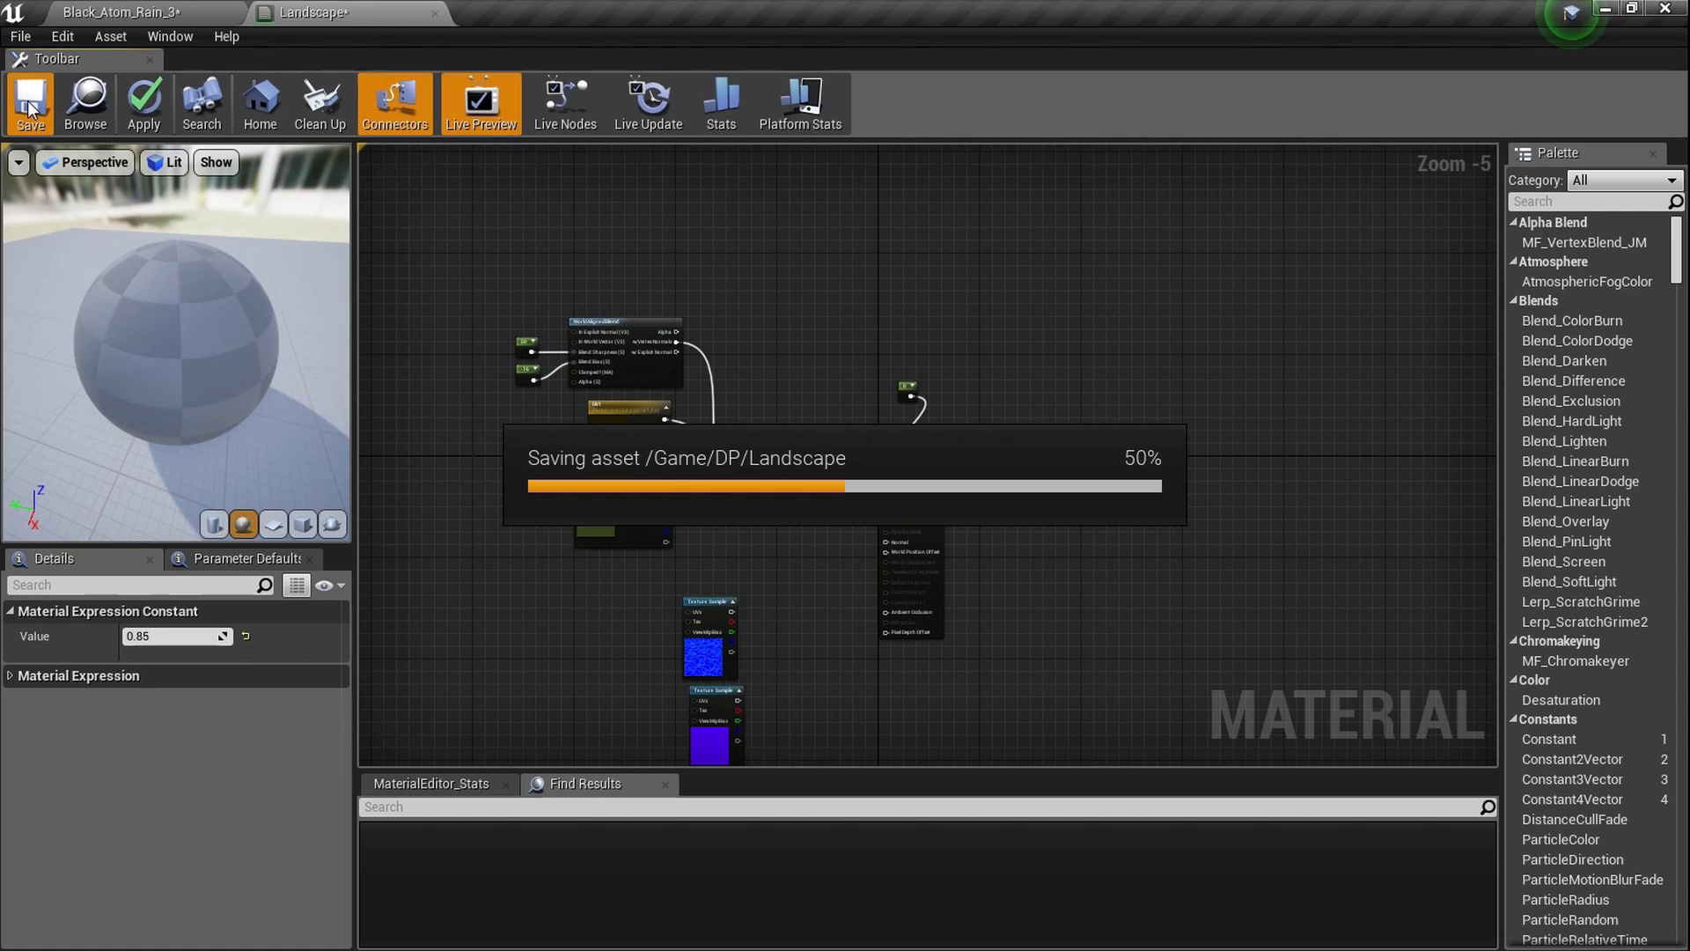
click(29, 107)
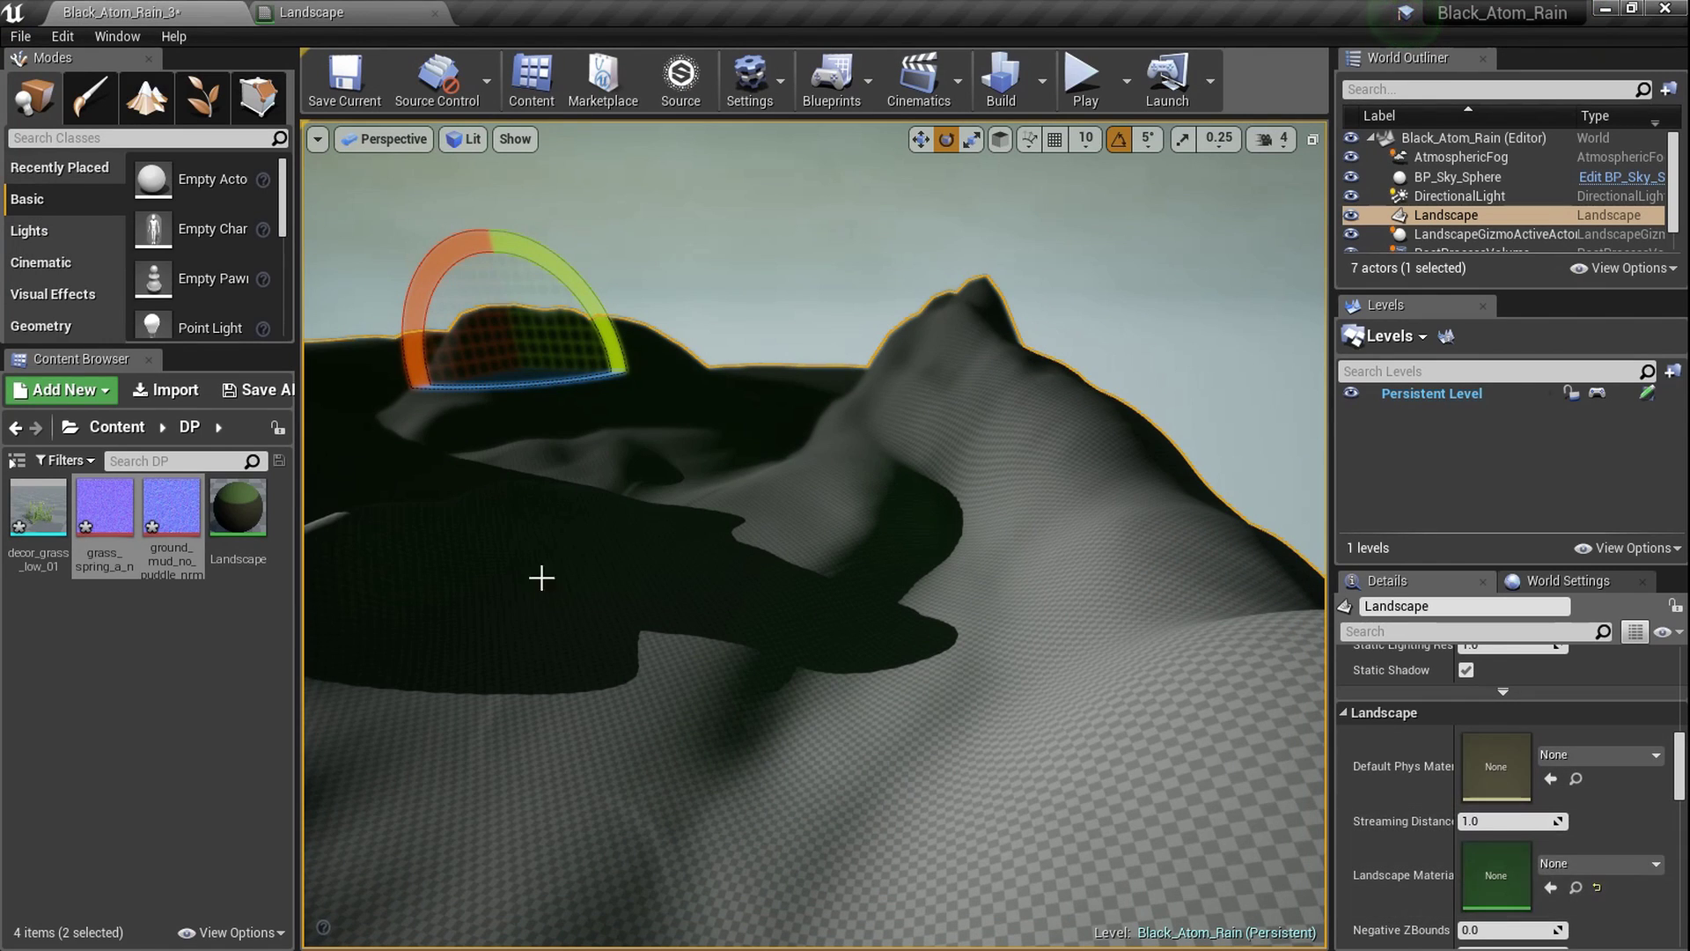
drag(237, 511, 1493, 865)
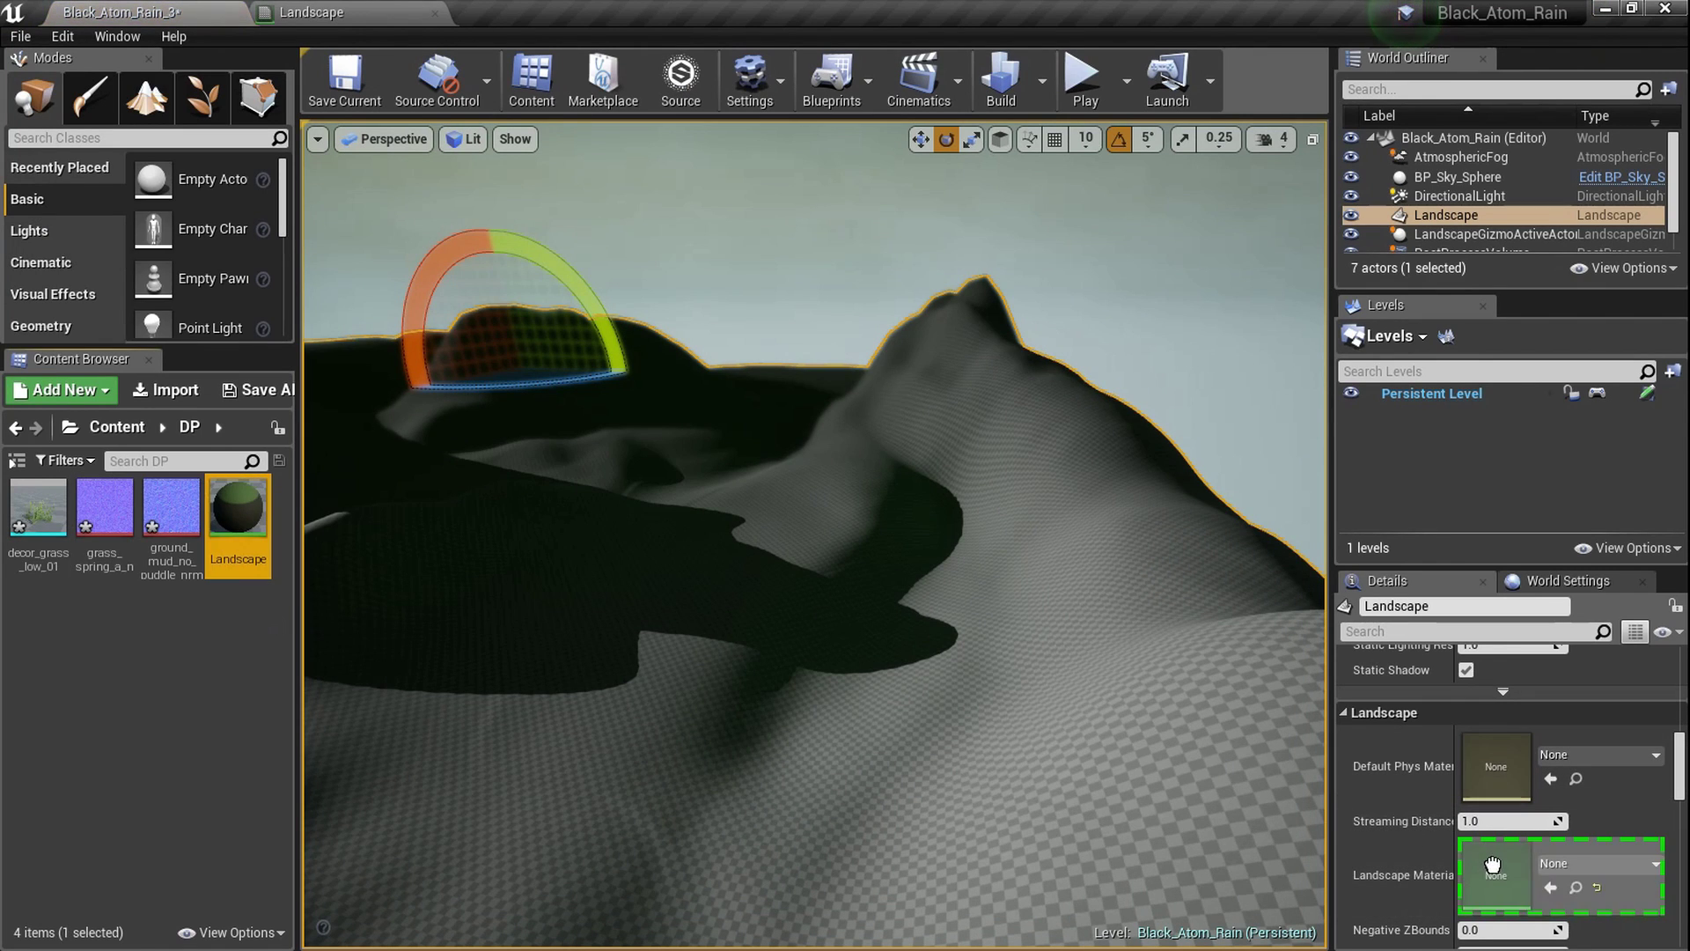
right_drag(1151, 770, 1151, 770)
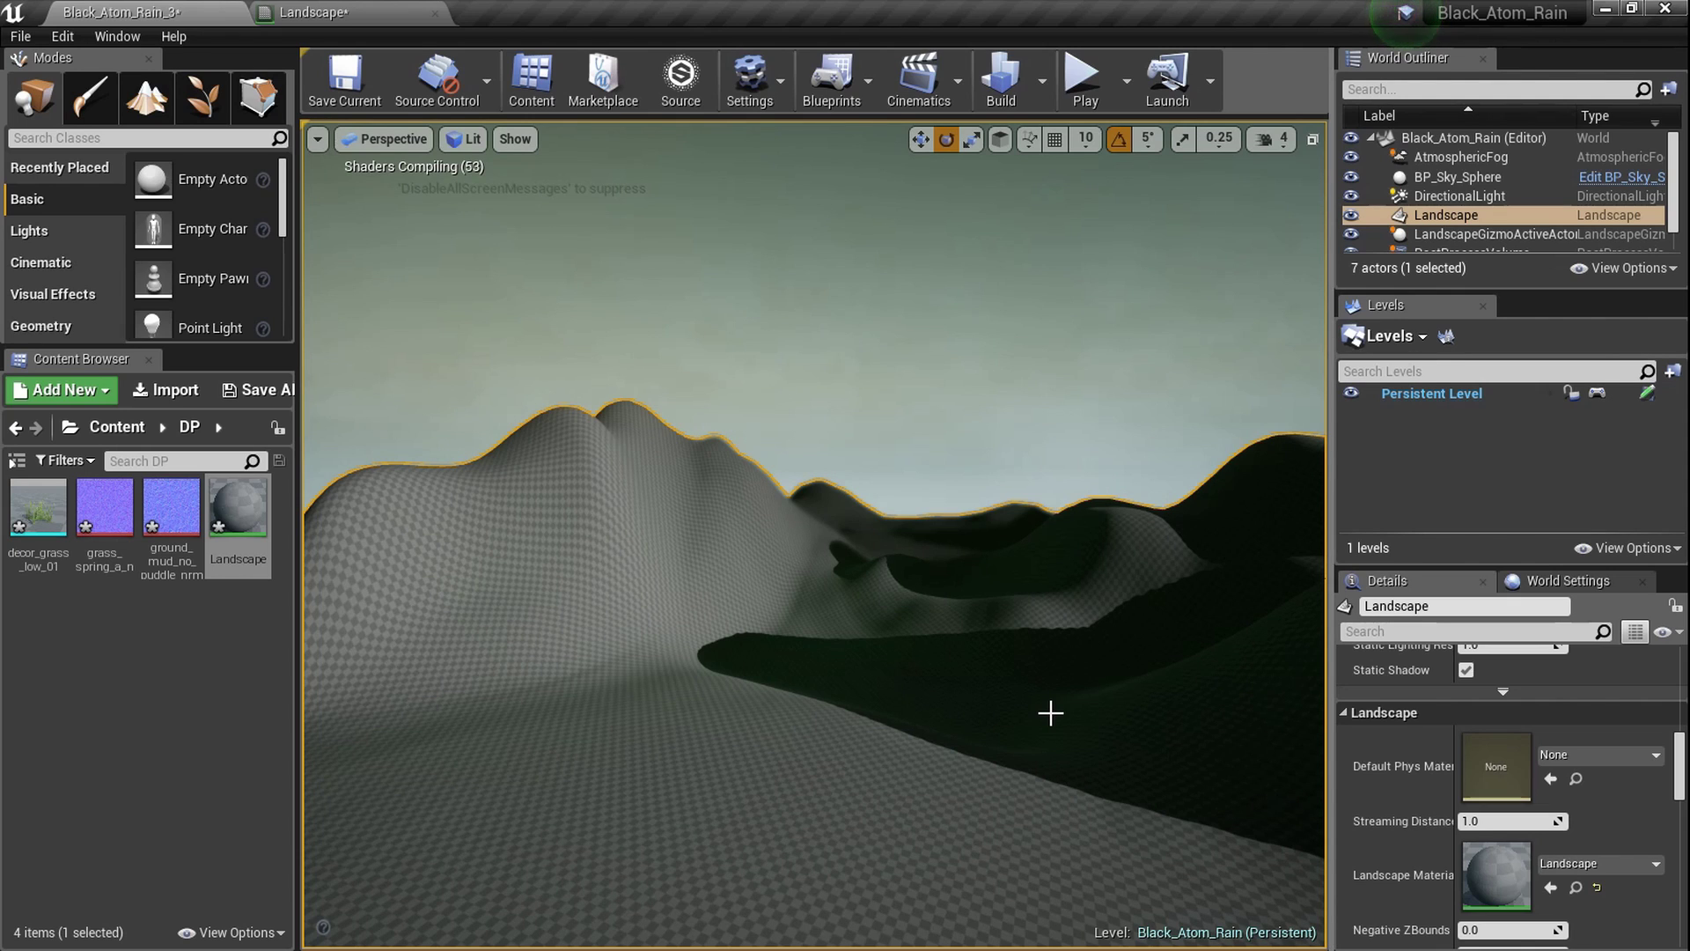
right_drag(1150, 771, 1056, 728)
right_drag(959, 747, 959, 747)
right_drag(780, 591, 781, 591)
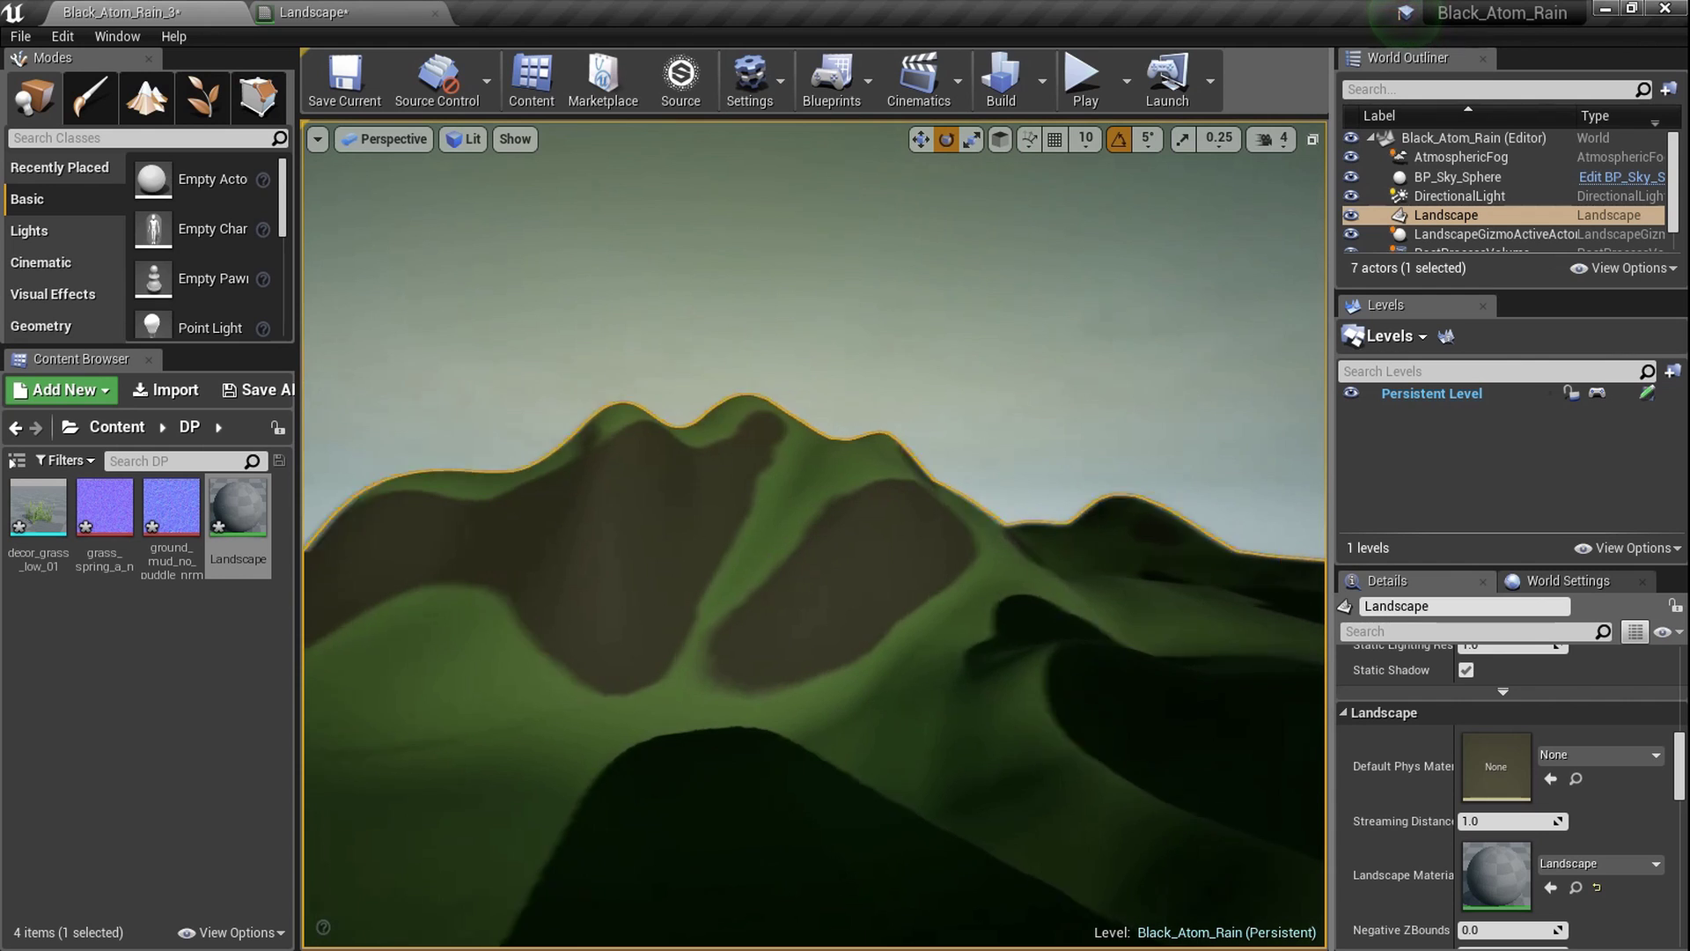
In the material graph, align the two normal map Texture Samples beneath the Grass node, the mud one above the grass one
click(361, 12)
scroll(702, 490, up, 4)
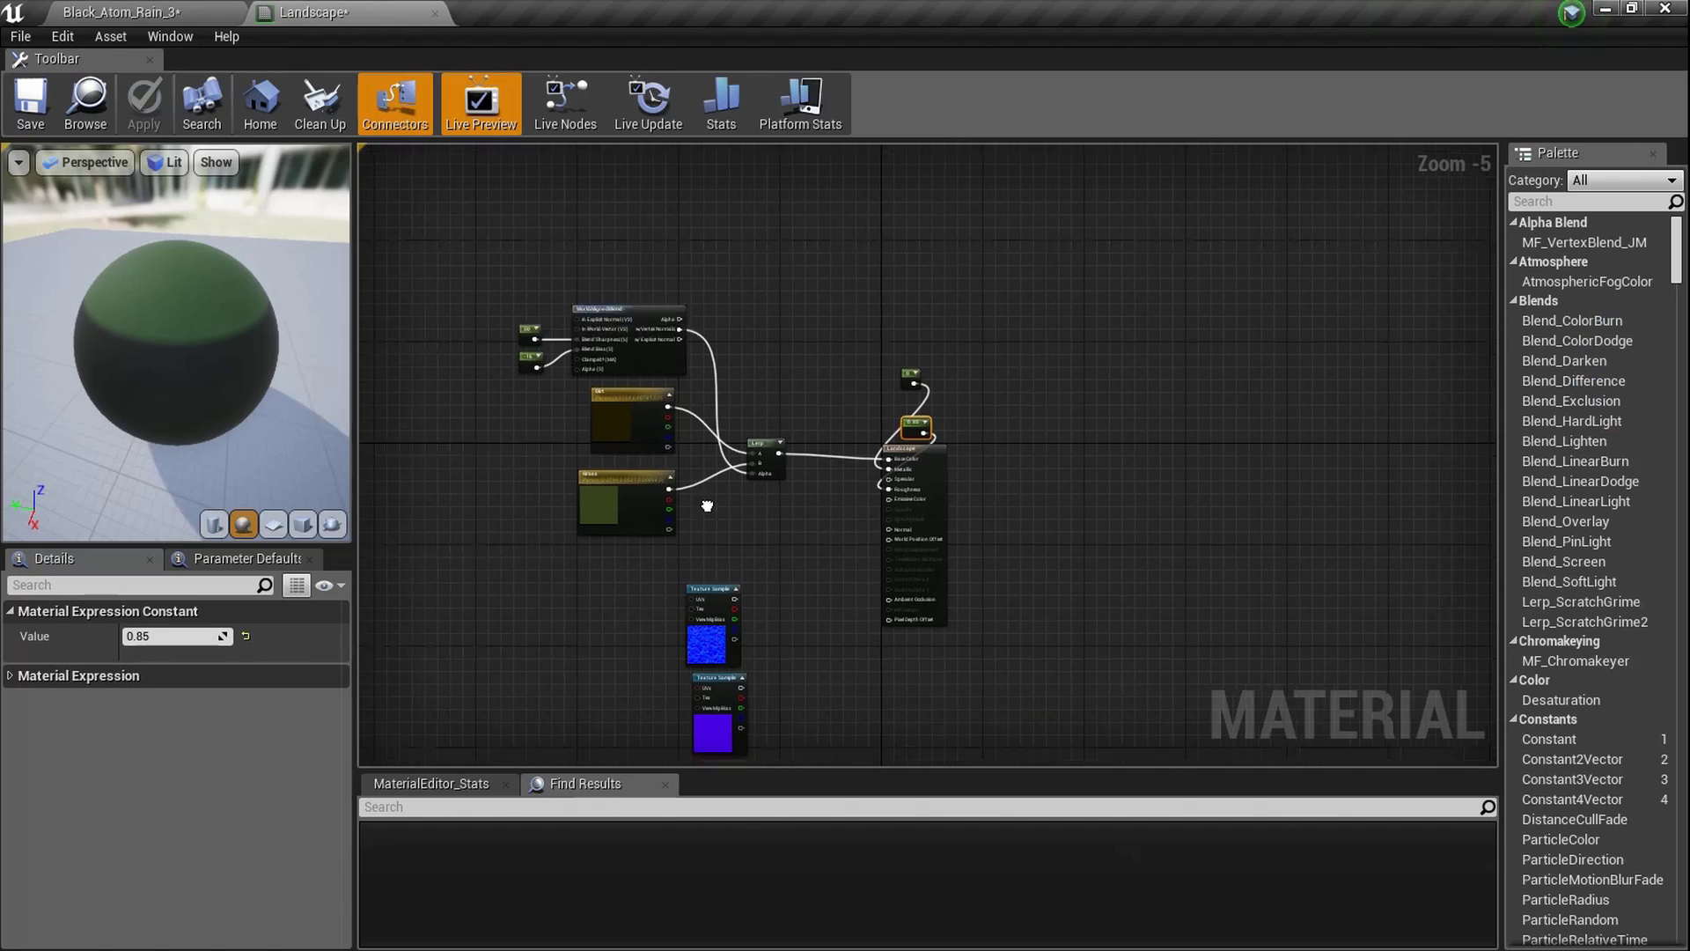
click(722, 573)
right_drag(722, 573, 695, 516)
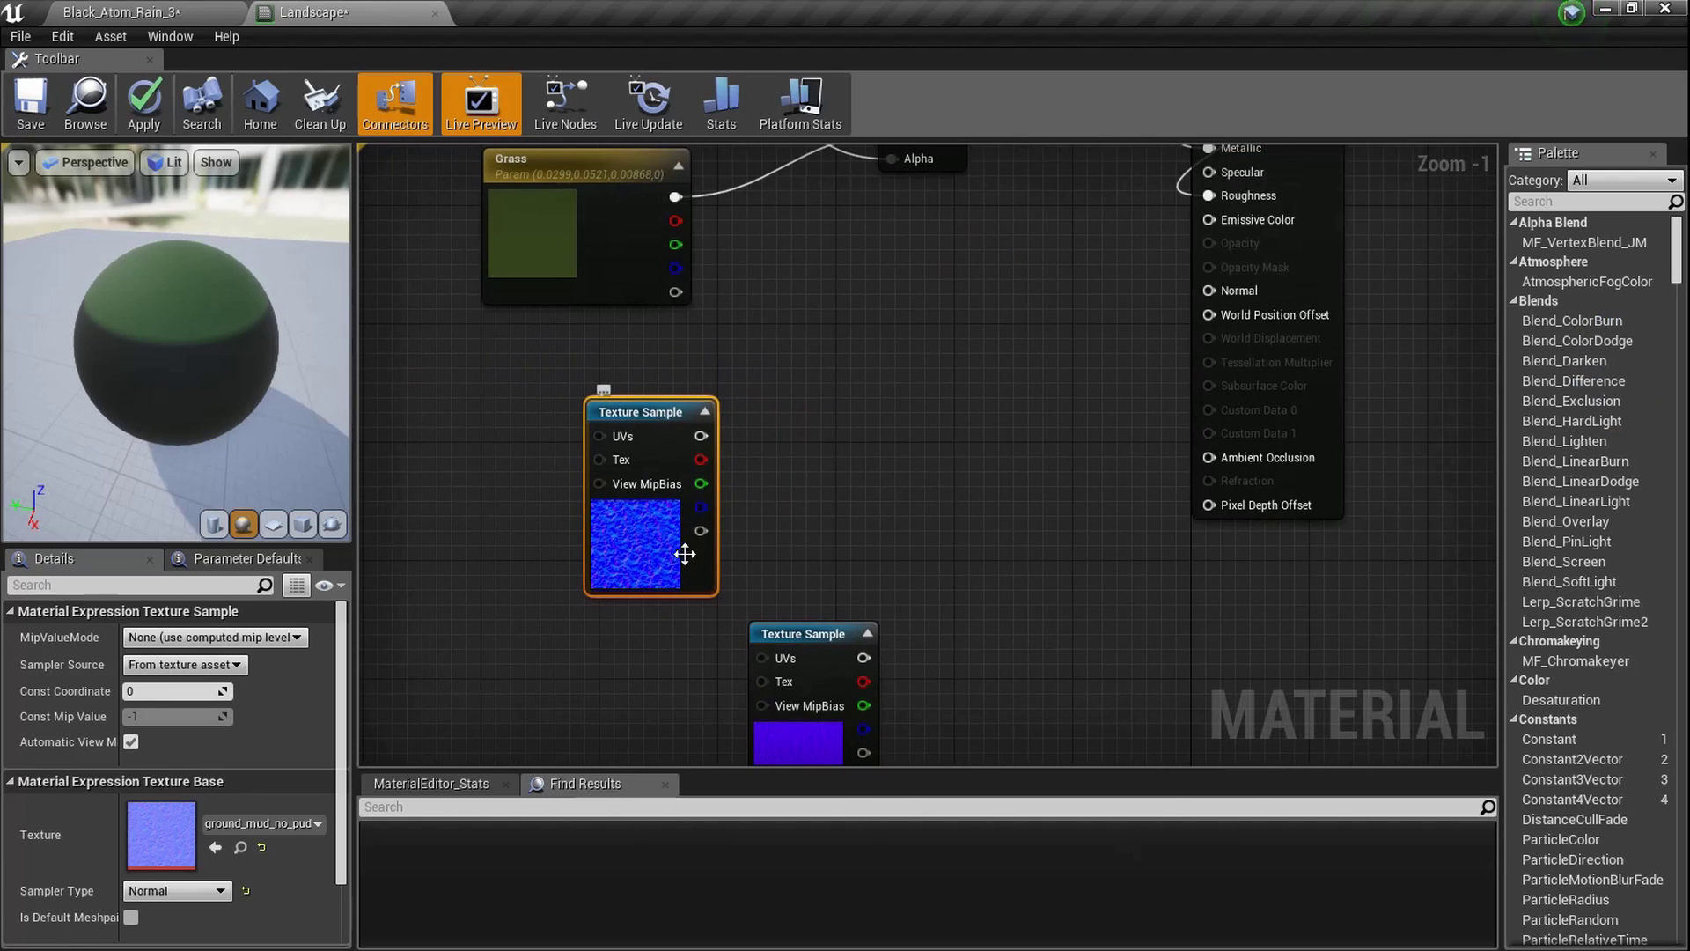
scroll(667, 444, down, 3)
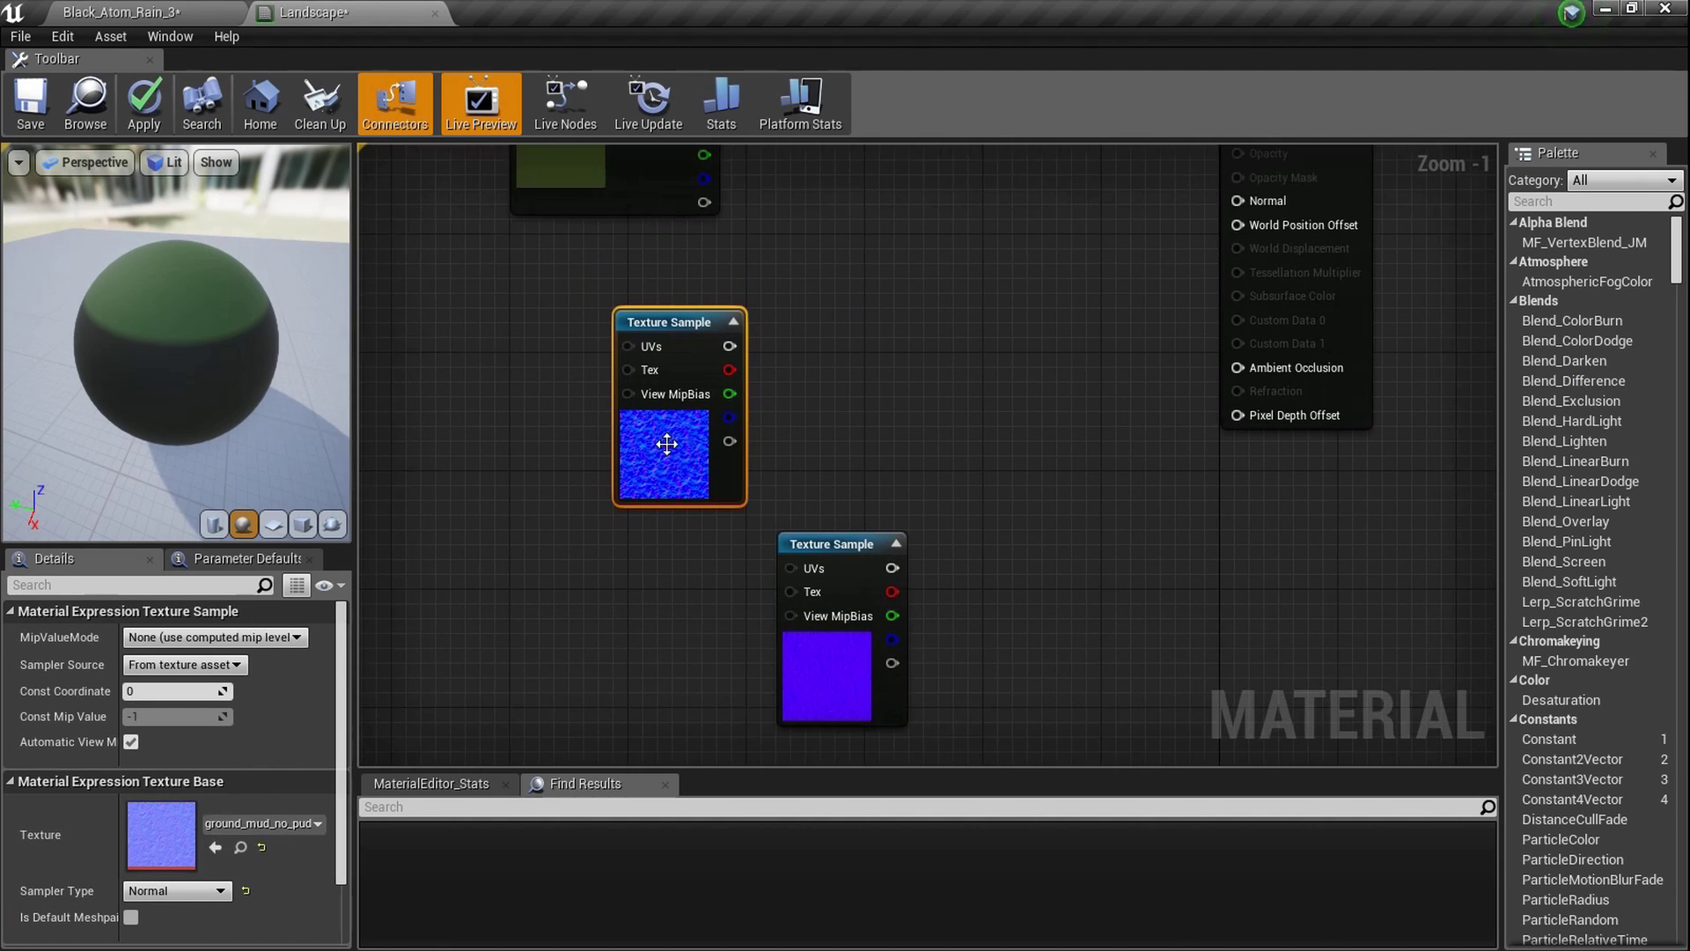
mouse_move(669, 444)
mouse_down()
mouse_move(662, 517)
mouse_move(684, 422)
mouse_up()
drag(765, 510, 656, 524)
Duplicate WorldAlignedBlend with its 50 and -16 constants and place the copy above the normal map Texture Samples
right_drag(865, 233, 856, 511)
drag(799, 395, 488, 289)
right_drag(731, 597, 748, 438)
scroll(749, 439, down, 2)
drag(787, 588, 672, 490)
drag(702, 489, 703, 596)
right_drag(690, 478, 695, 462)
drag(727, 304, 786, 438)
scroll(659, 514, up, 3)
click(627, 465)
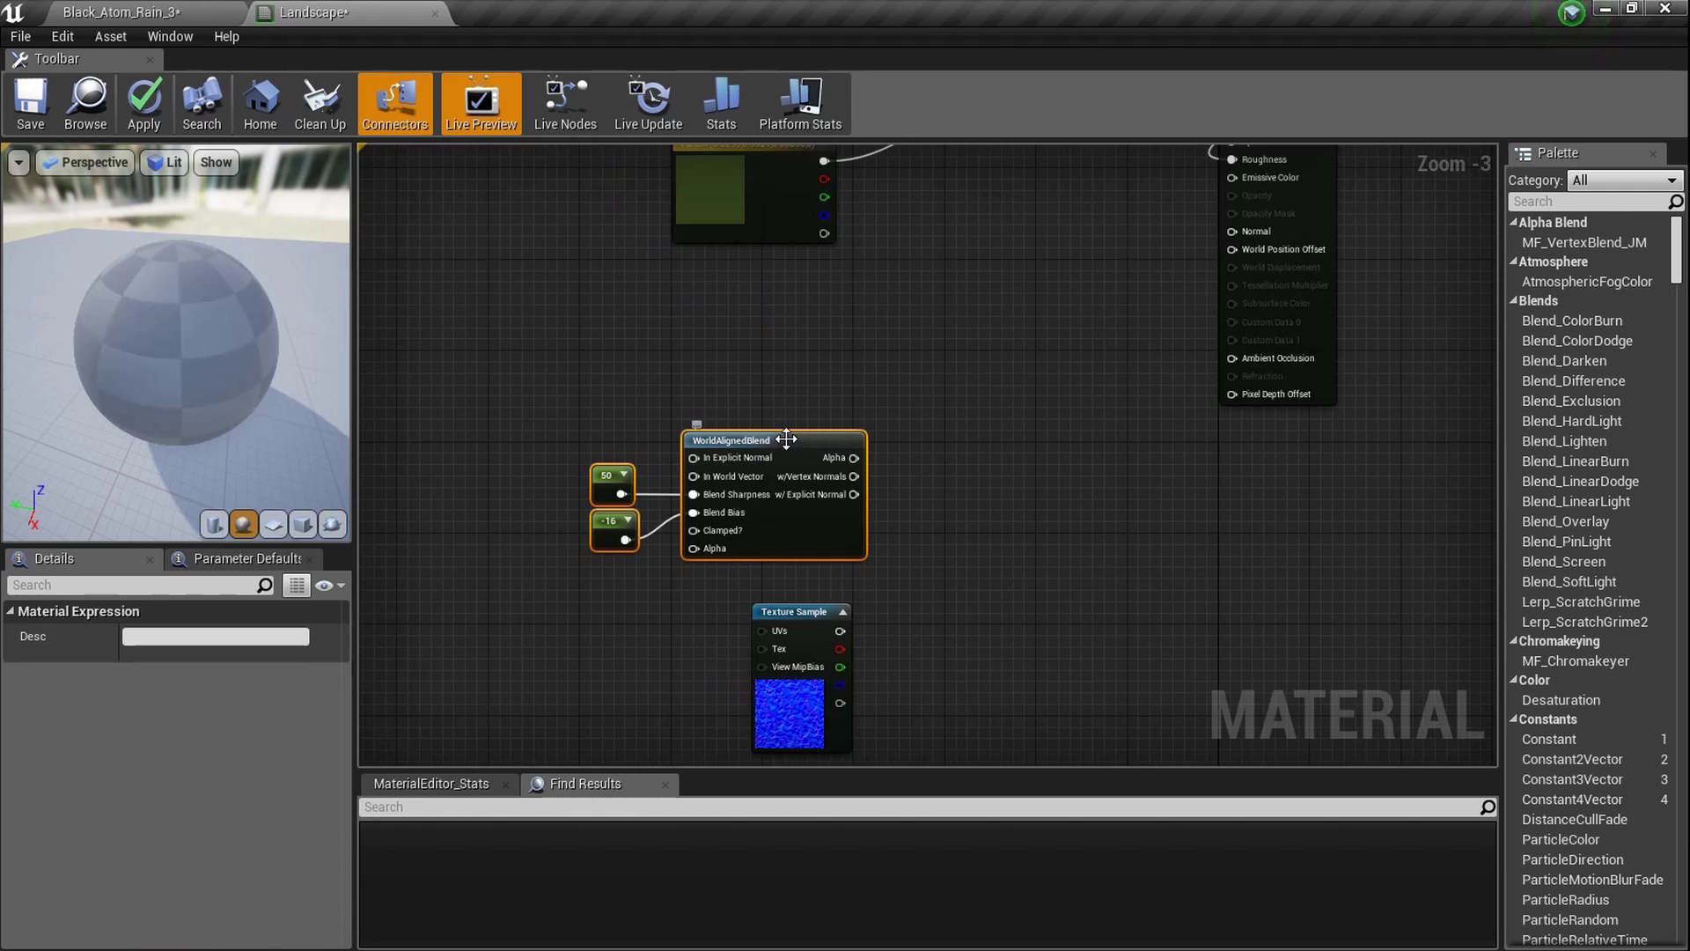
Add a second Lerp node beside the copied WorldAlignedBlend and connect the copy's w/Vertex Normals output to its Alpha
scroll(870, 452, down, 2)
click(947, 259)
click(955, 513)
key(ctrl+v)
scroll(936, 541, up, 5)
drag(740, 342, 1021, 567)
scroll(995, 588, down, 4)
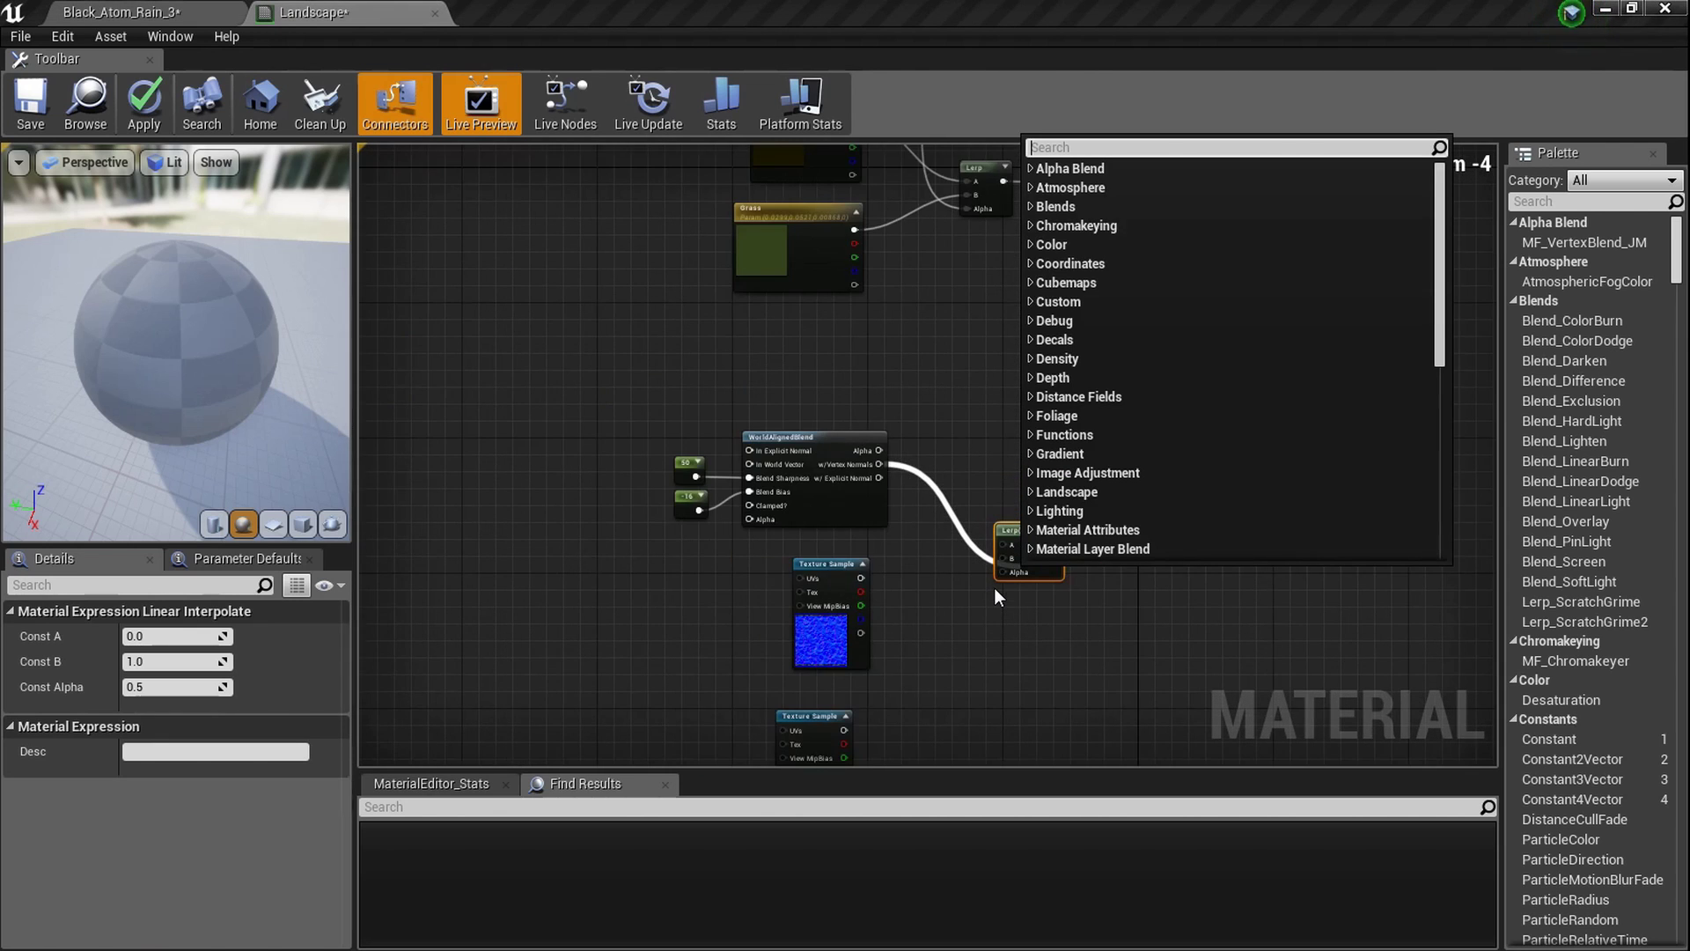
scroll(995, 592, up, 5)
click(977, 588)
drag(776, 347, 1043, 562)
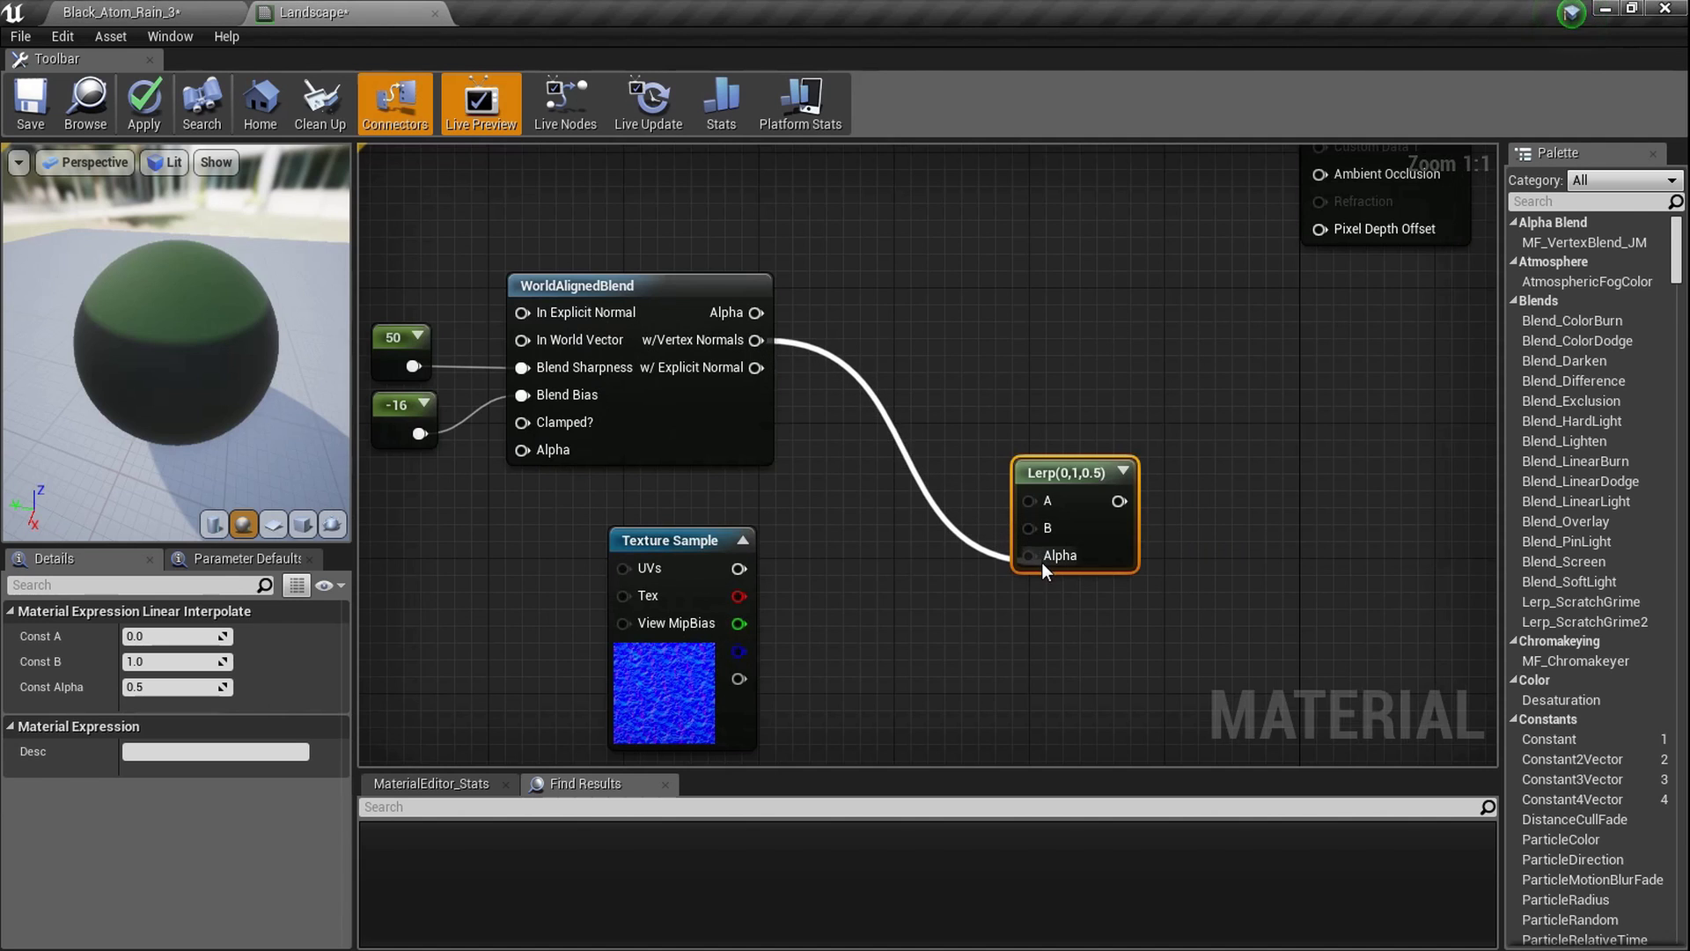
Connect the new Lerp's output to Normal, wiring the mud normal Texture Sample to its A and the grass one to B
right_drag(1043, 561, 746, 678)
drag(799, 641, 1019, 291)
scroll(909, 385, down, 3)
scroll(789, 478, up, 3)
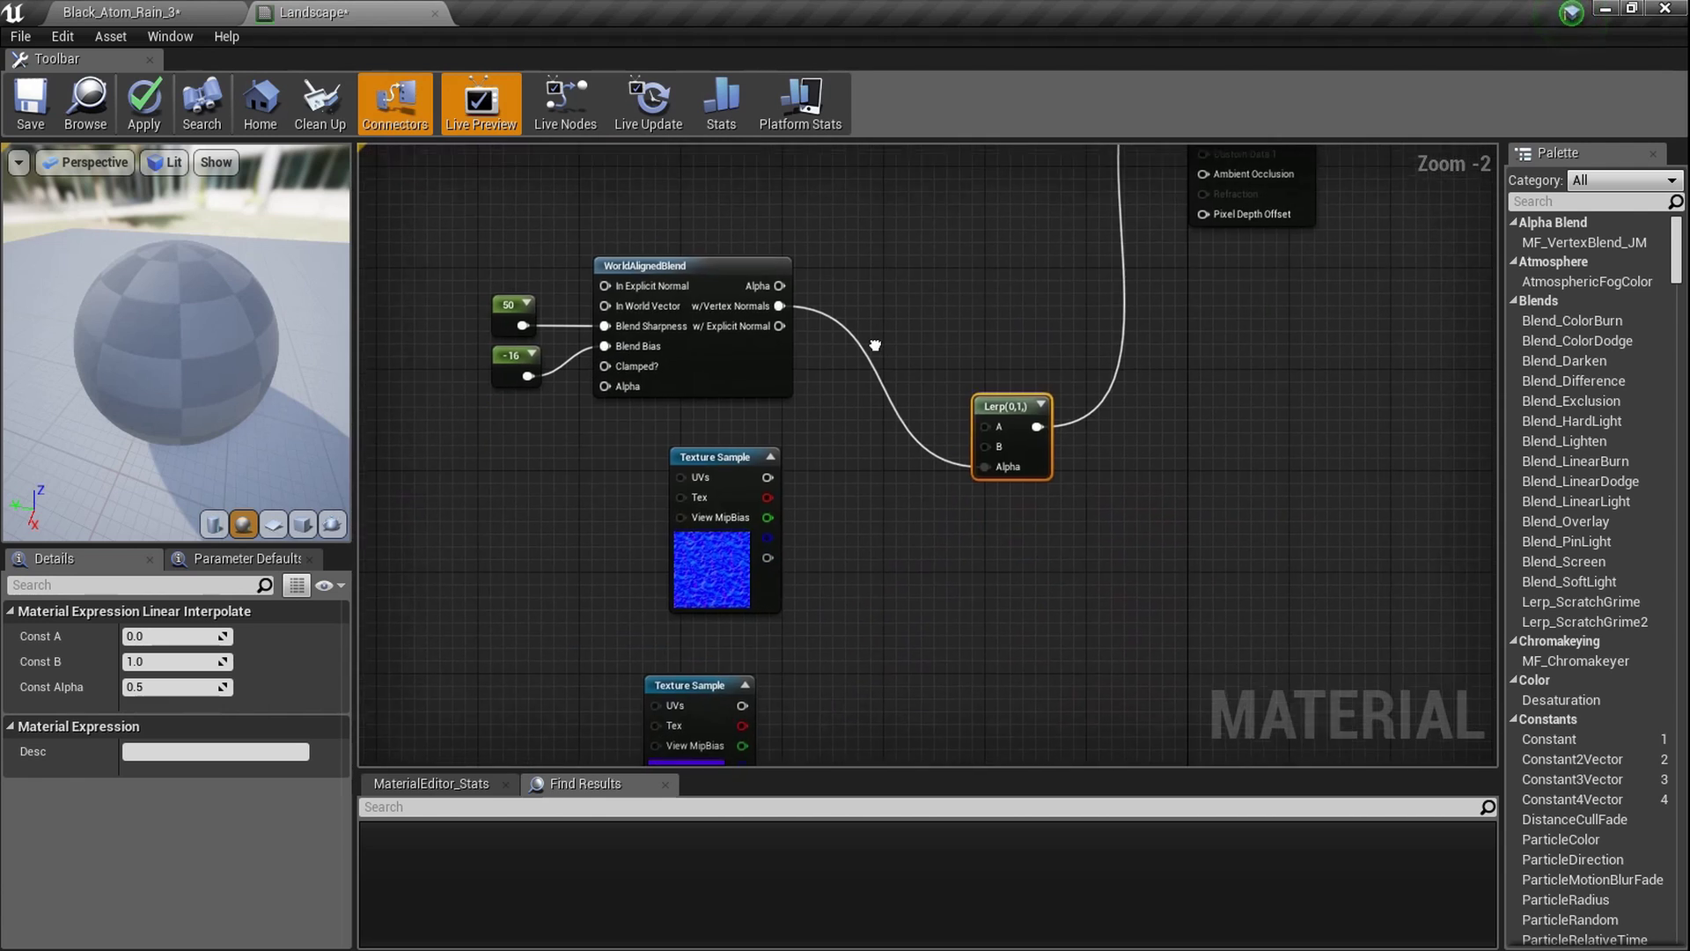
click(720, 461)
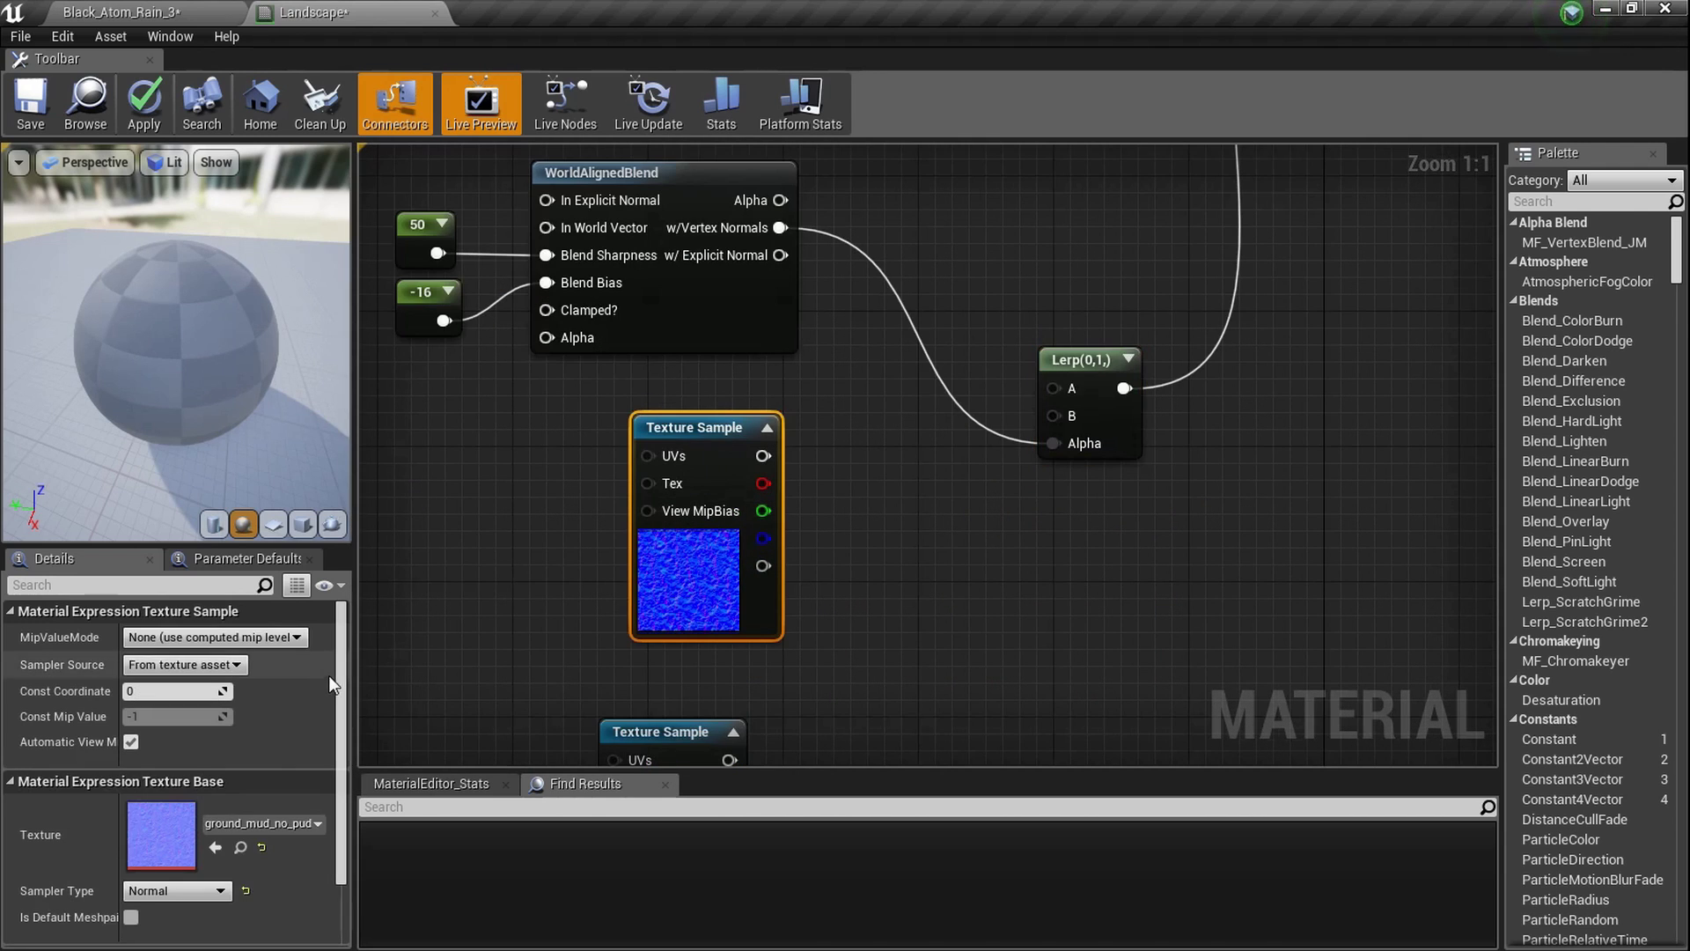
drag(763, 456, 730, 695)
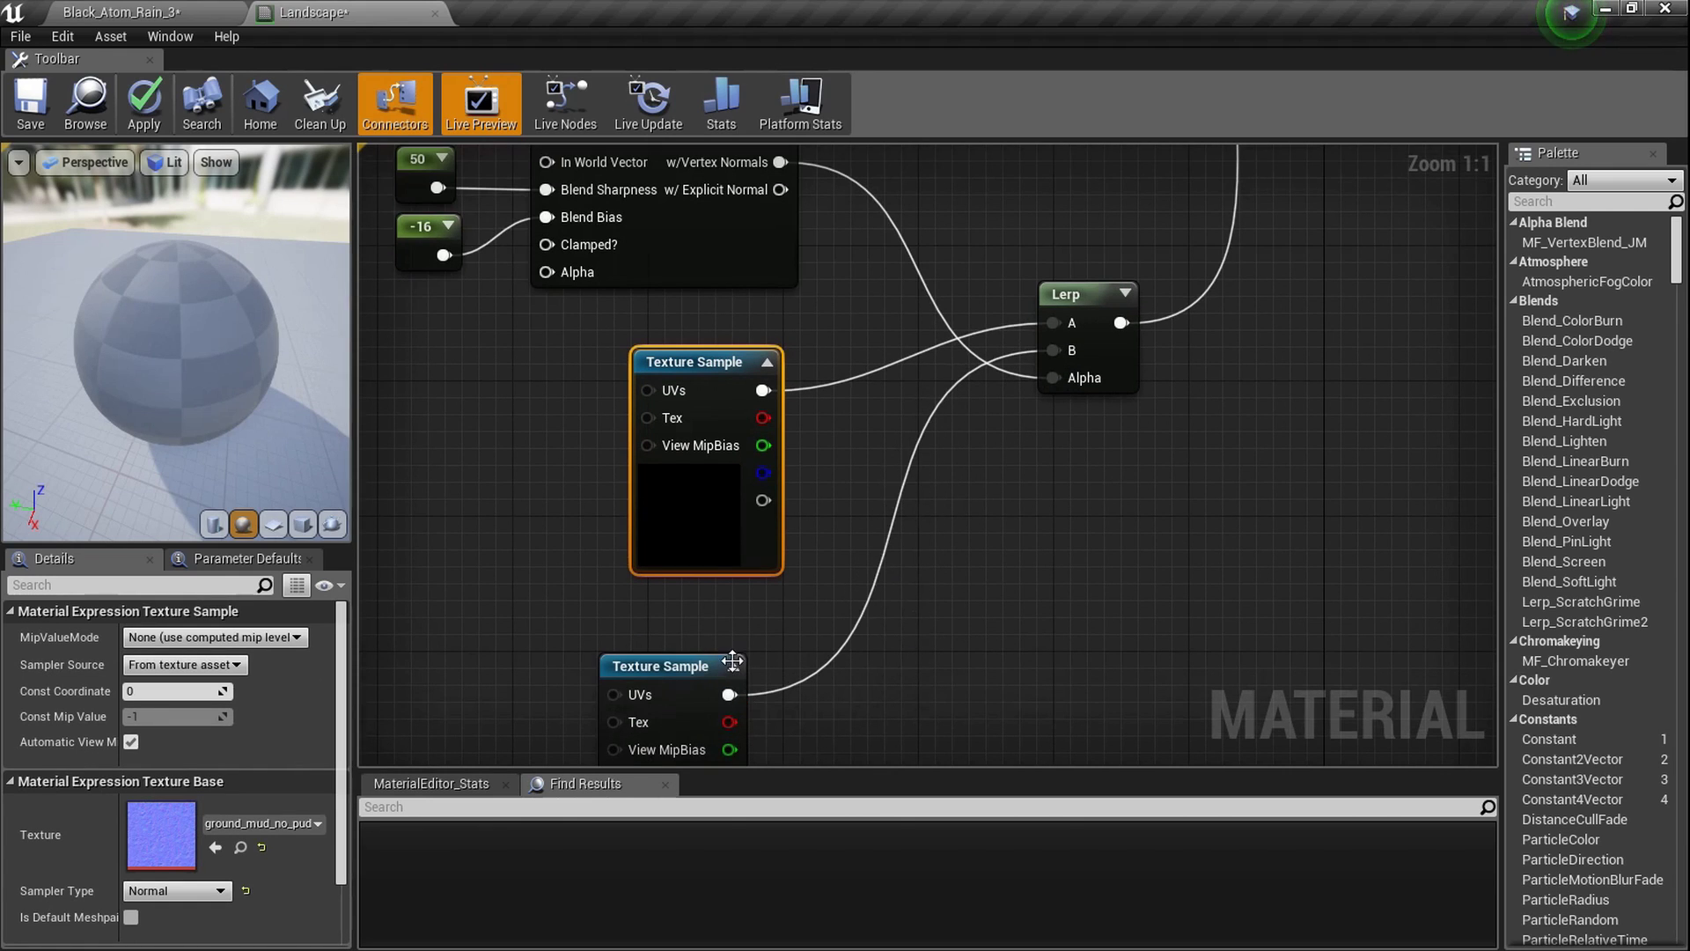
Save the material and inspect the normal map detail on the preview sphere and up close on the level's terrain
click(35, 129)
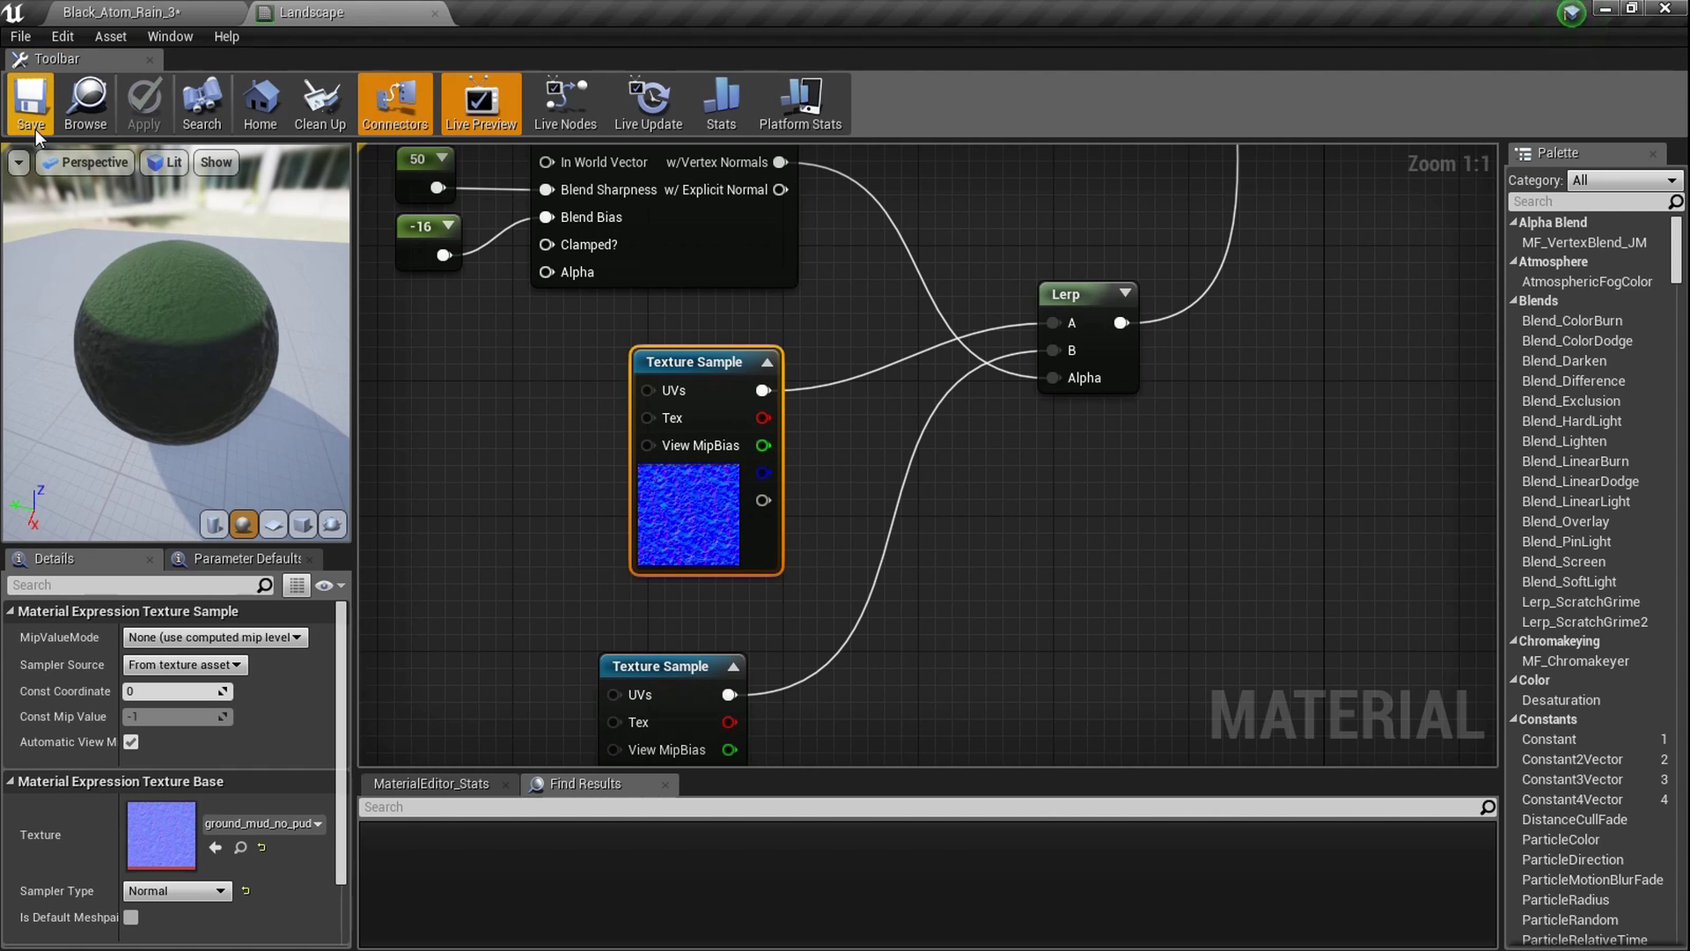
scroll(239, 301, up, 3)
drag(234, 301, 140, 281)
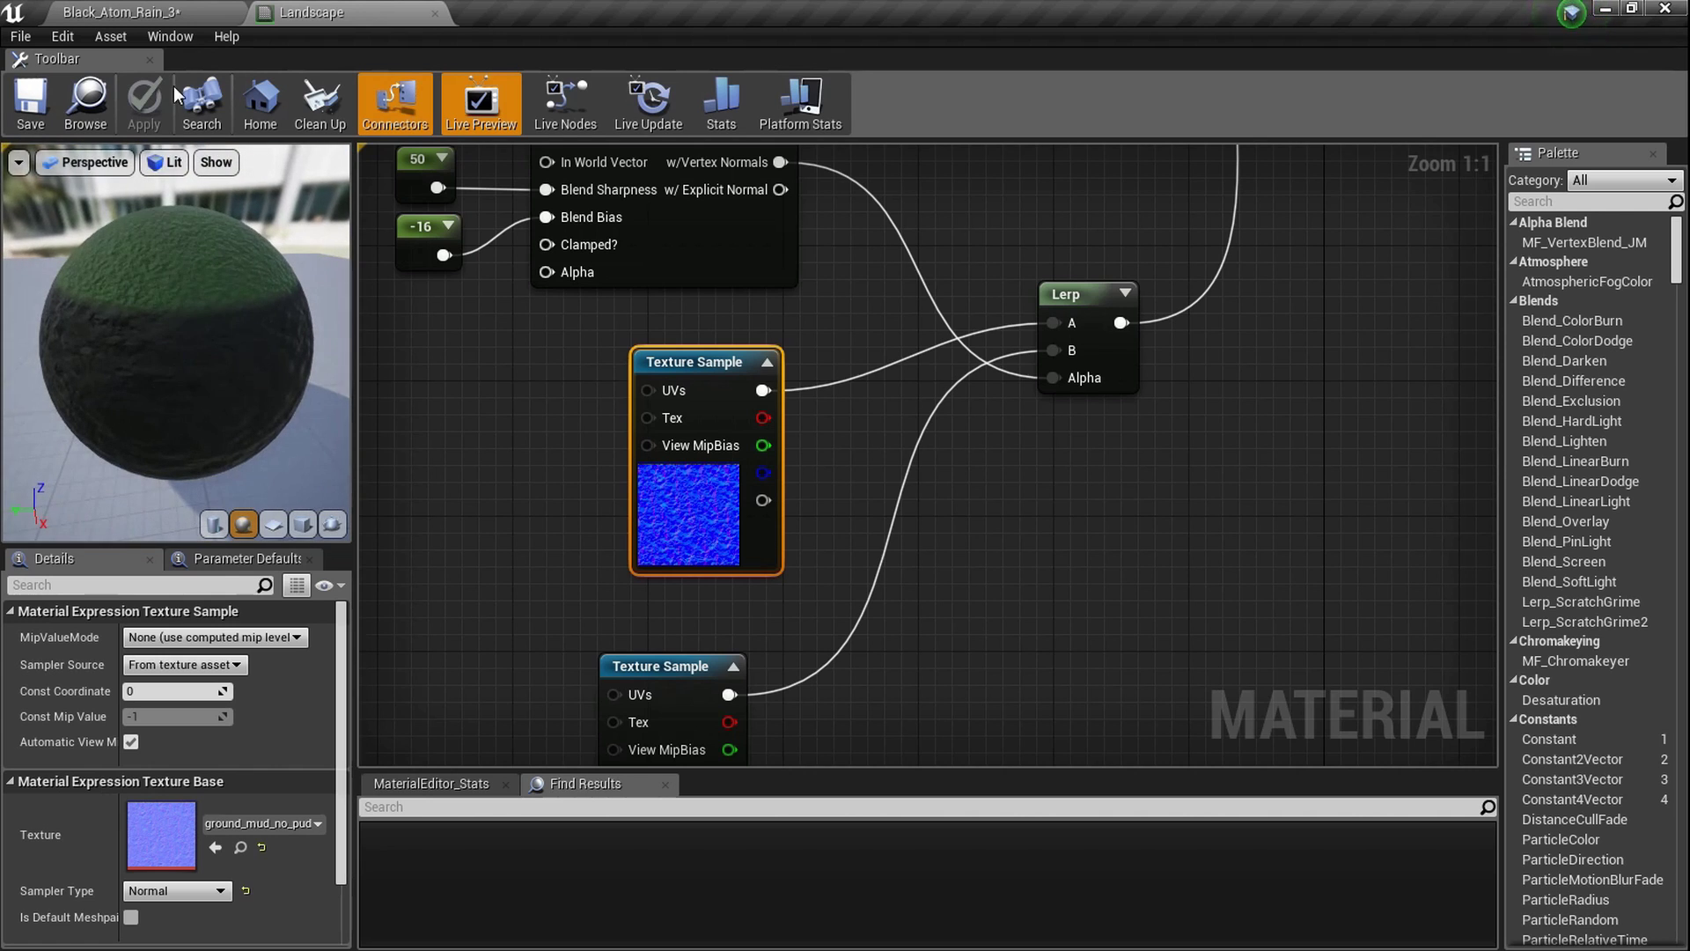
click(149, 13)
scroll(815, 528, up, 5)
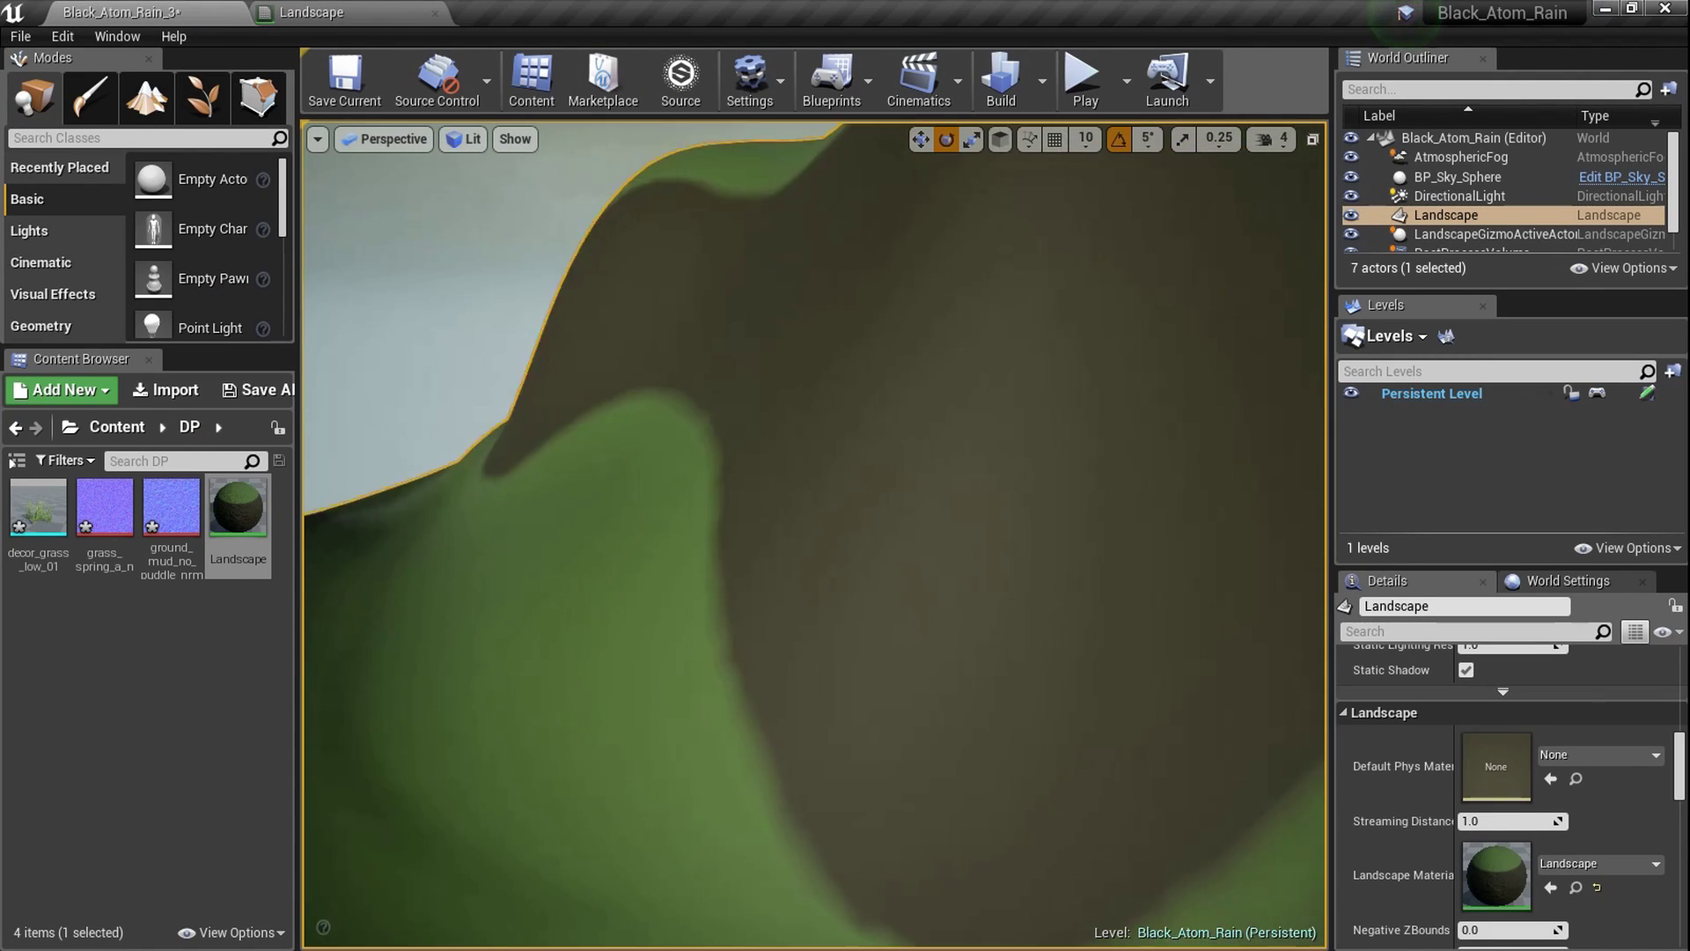
scroll(814, 529, up, 6)
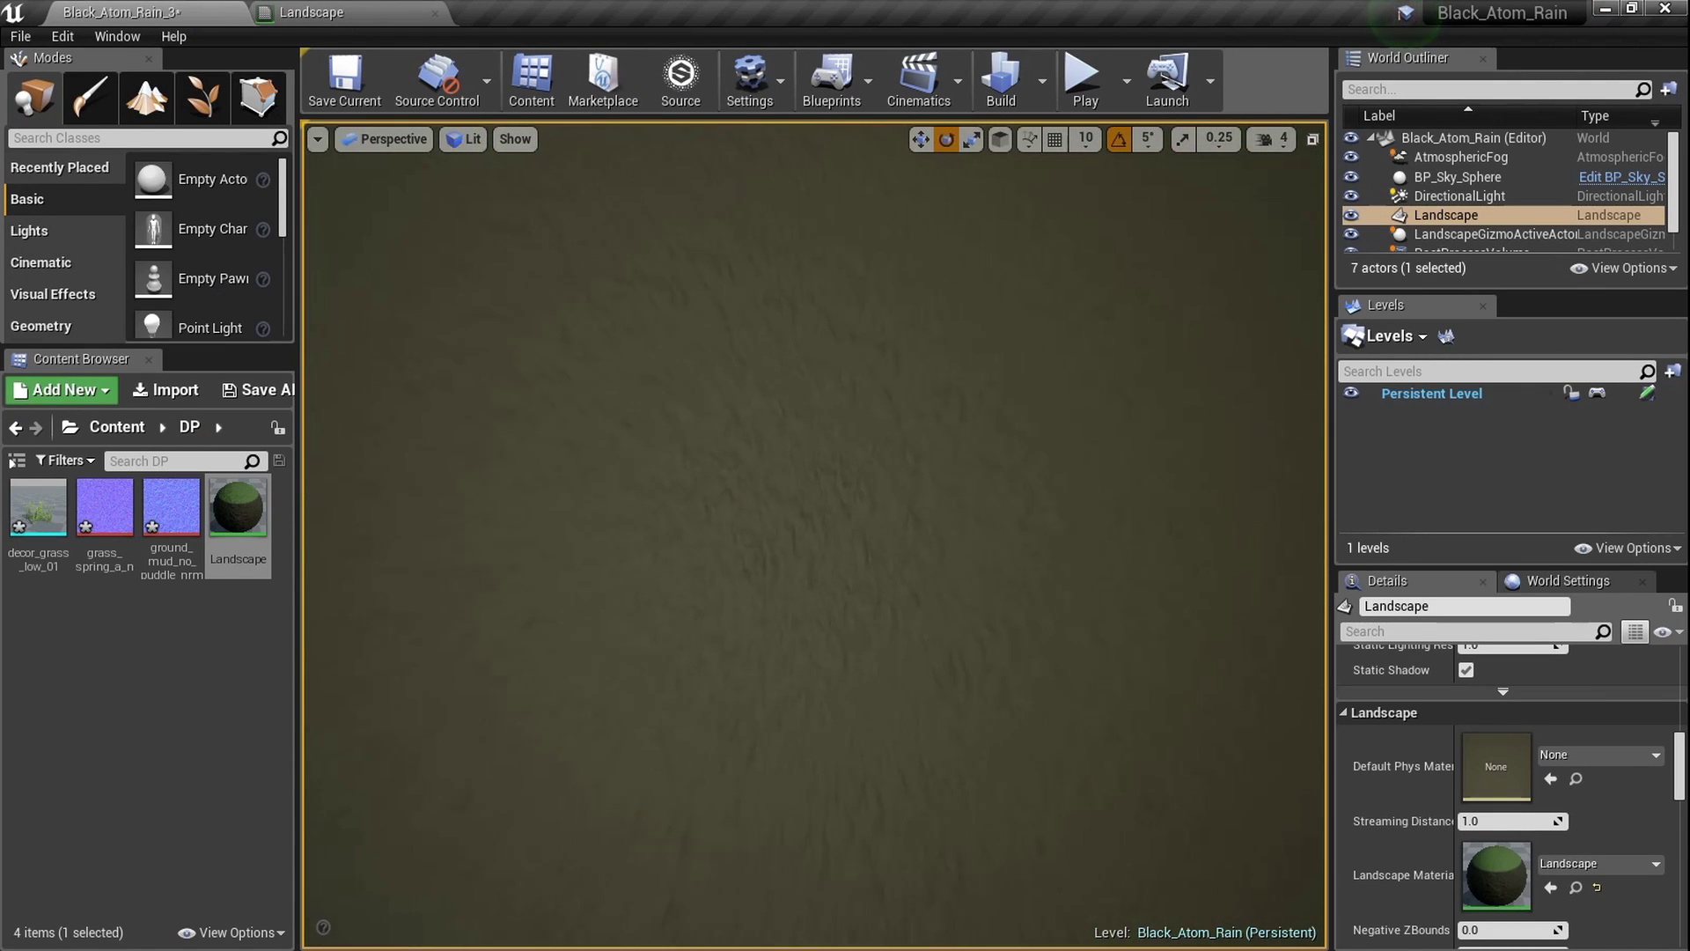
right_drag(814, 528, 566, 389)
Add a LandscapeLayerCoords node to the material graph, beside the two normal map Texture Samples
click(352, 7)
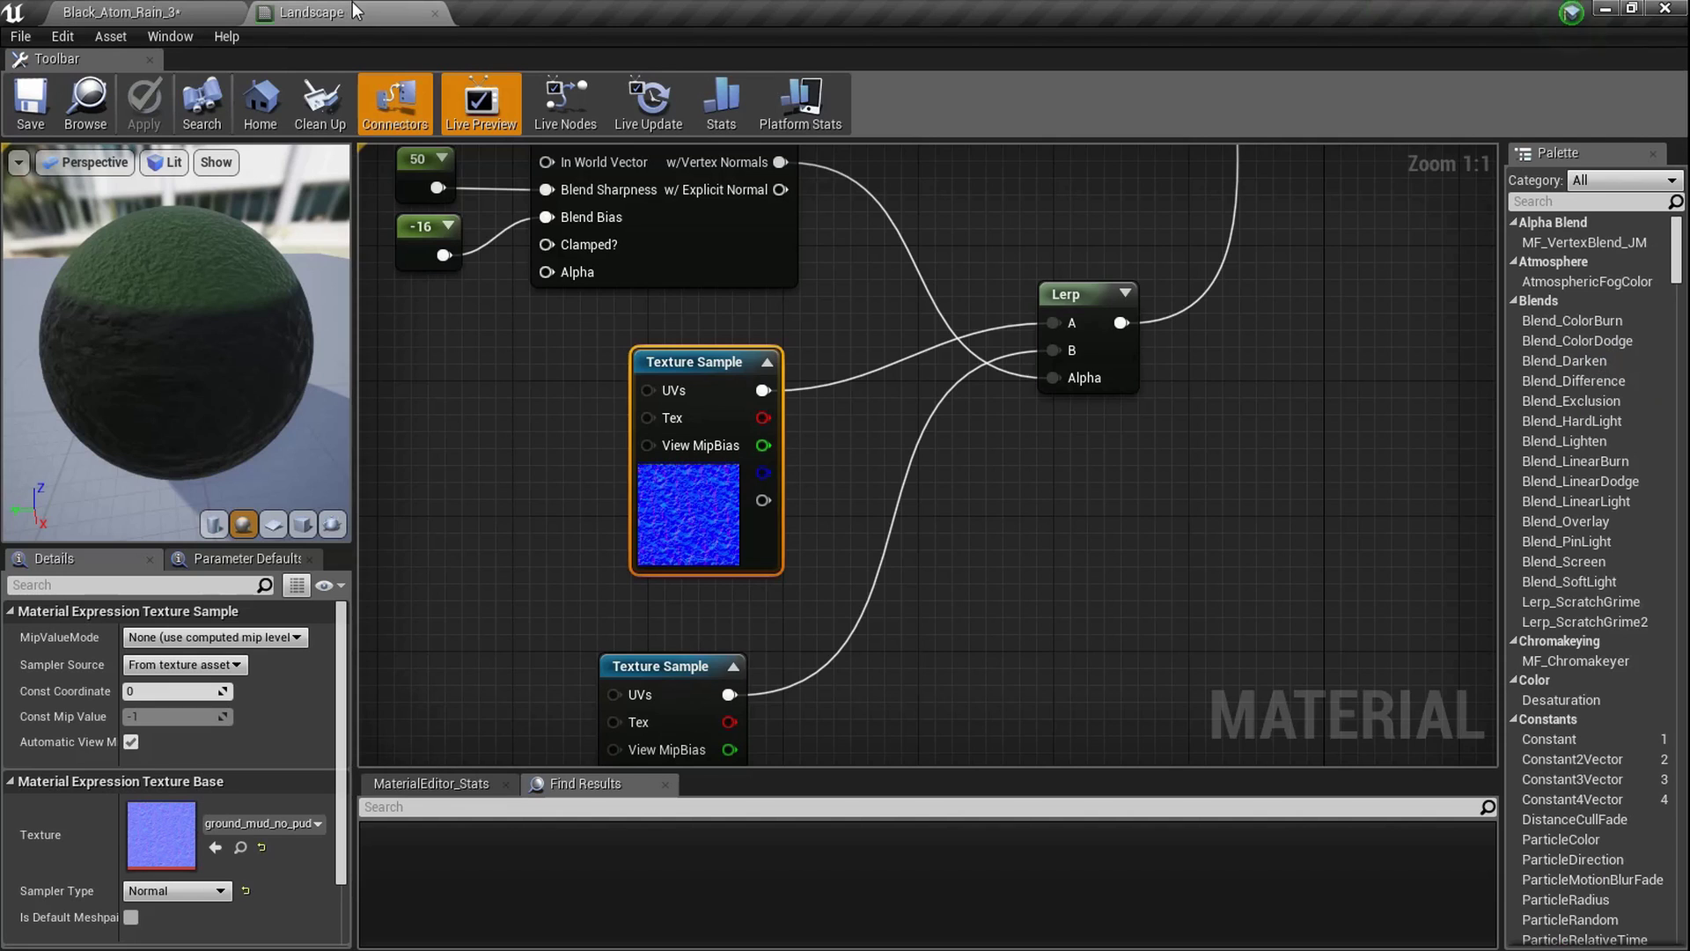
scroll(757, 511, down, 2)
right_drag(512, 519, 644, 417)
scroll(644, 419, up, 1)
right_click(644, 423)
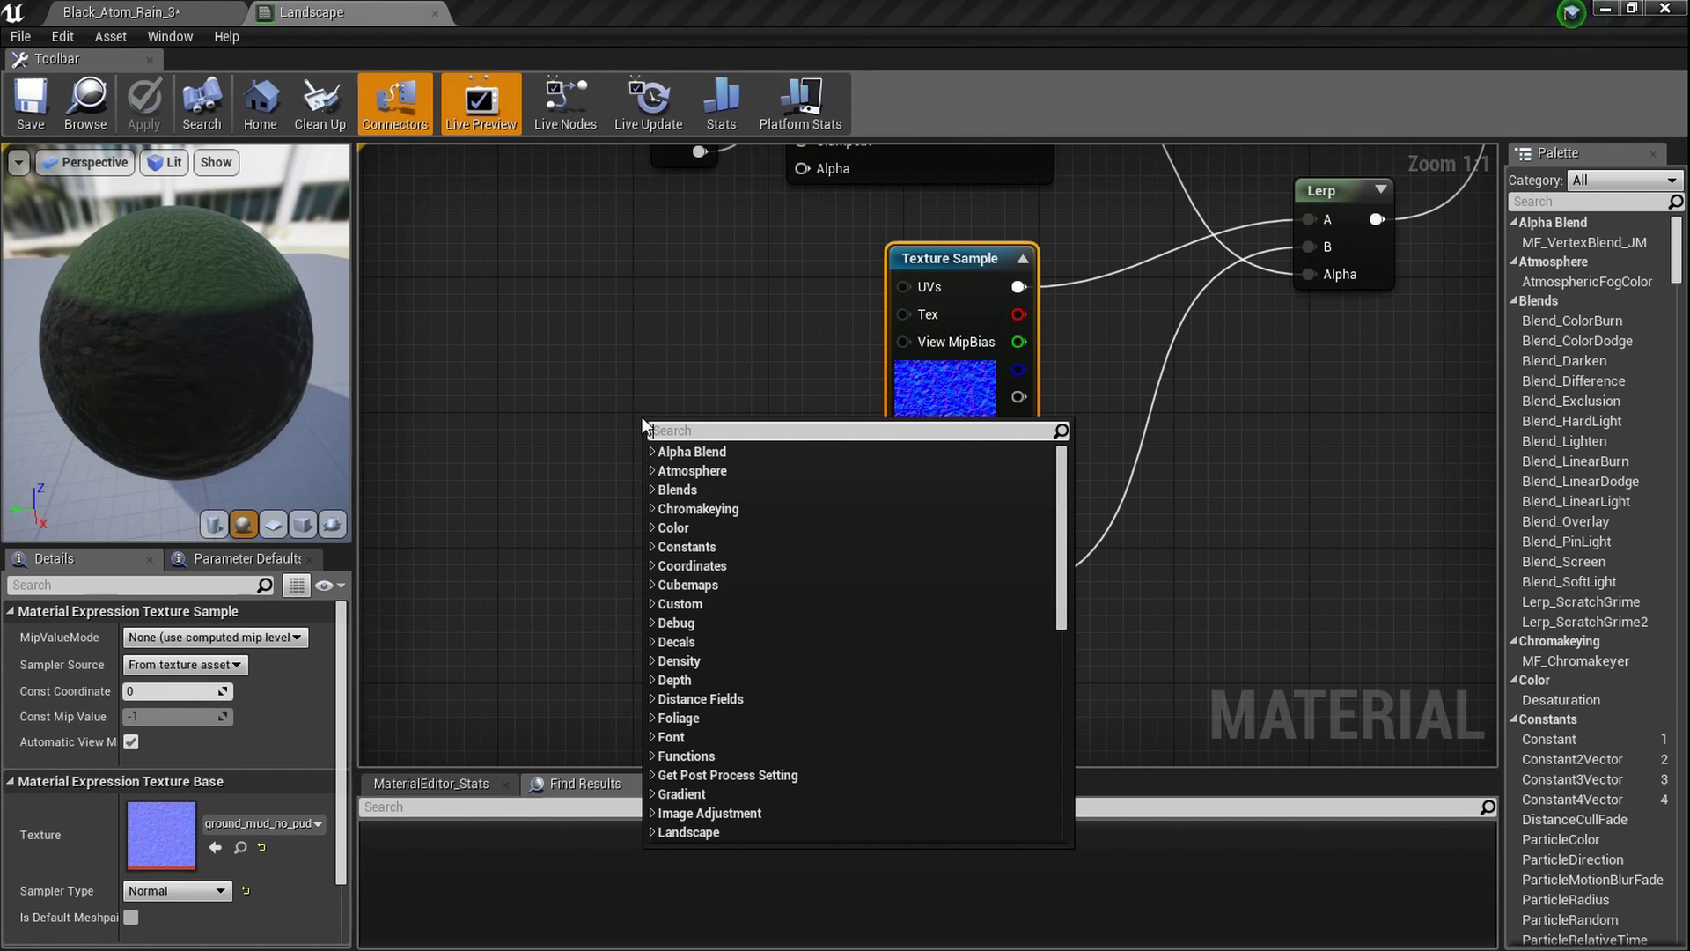
click(614, 423)
right_click(614, 423)
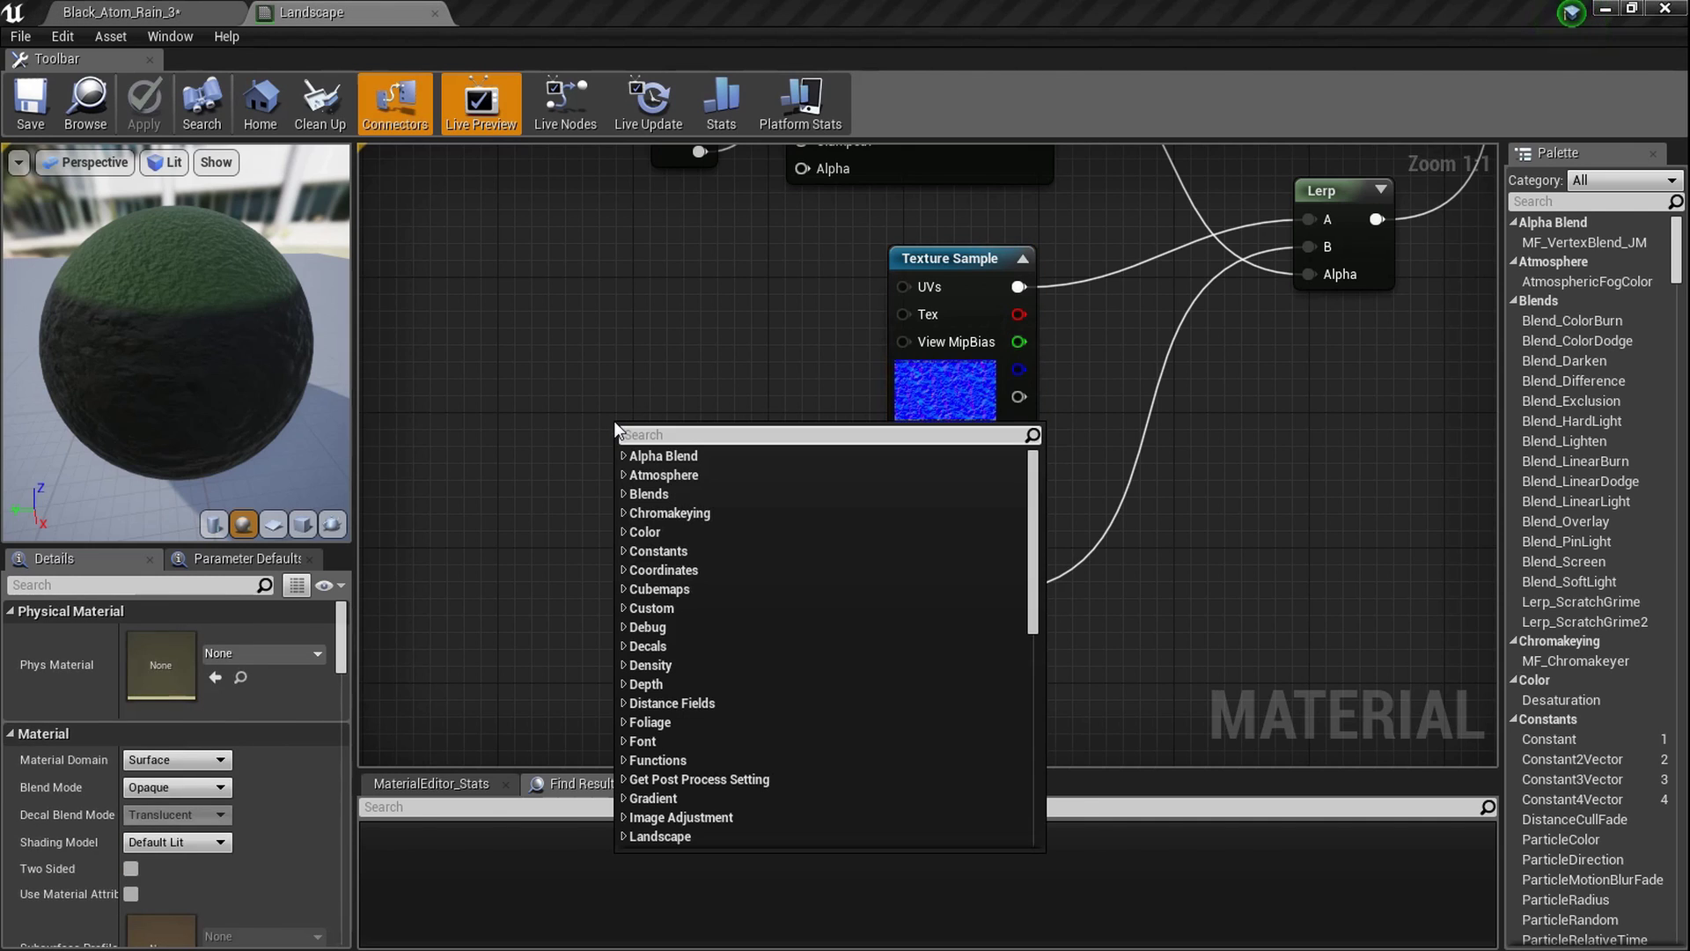
text(landscap)
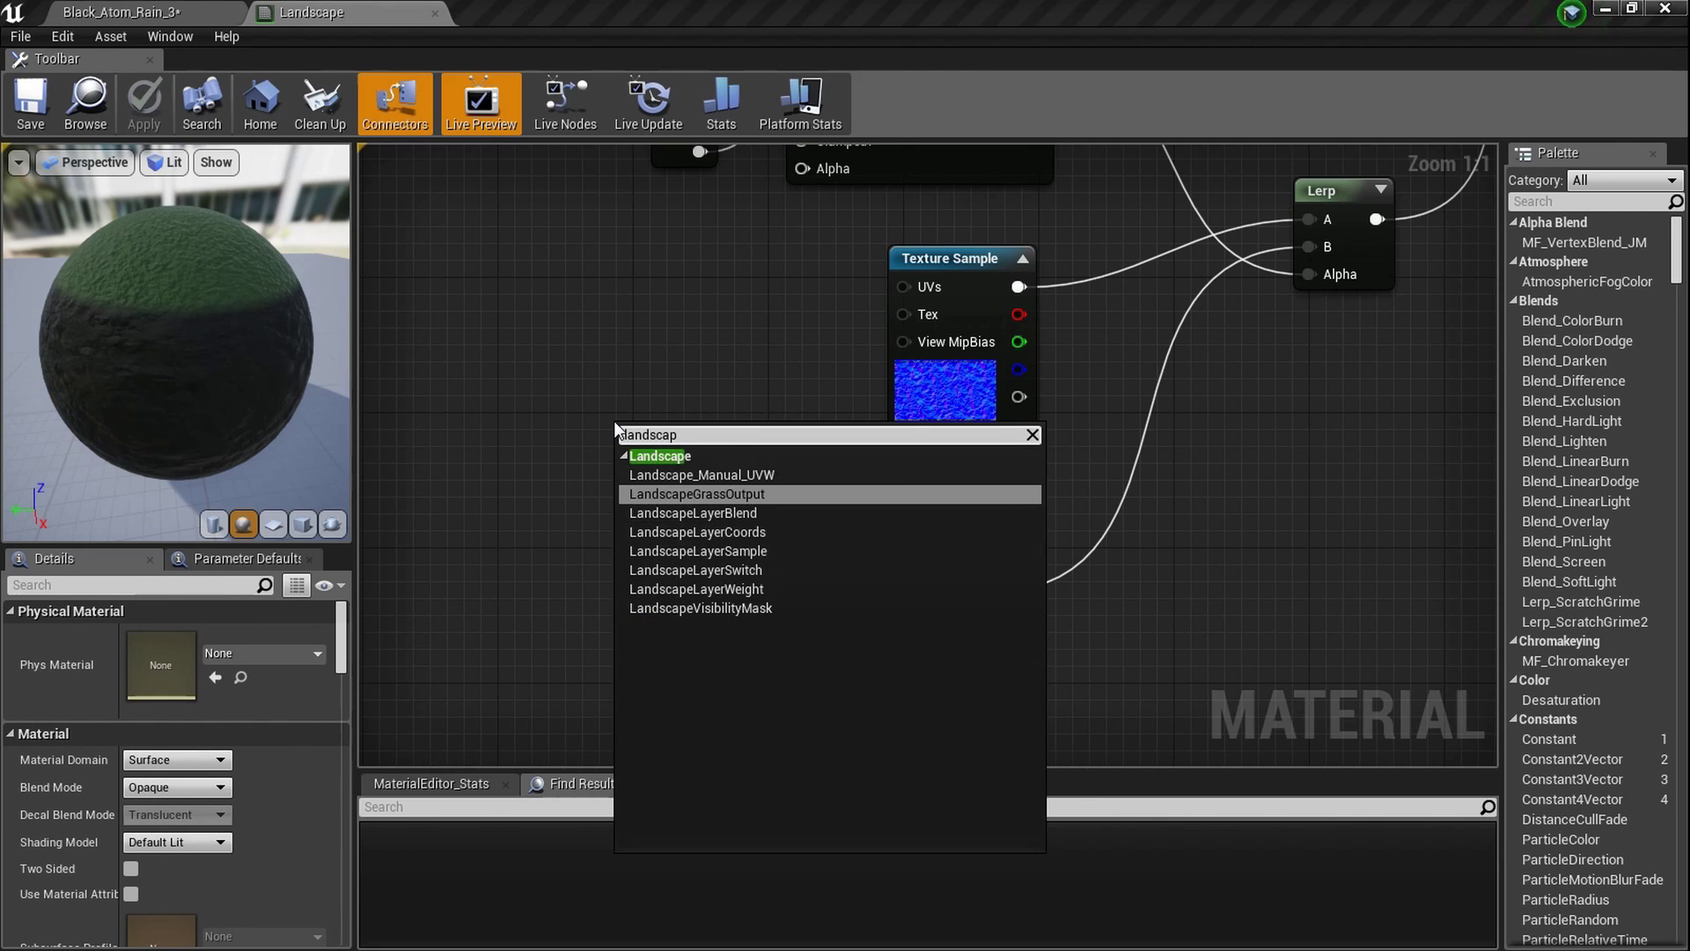
key(Down)
key(Down)
key(Return)
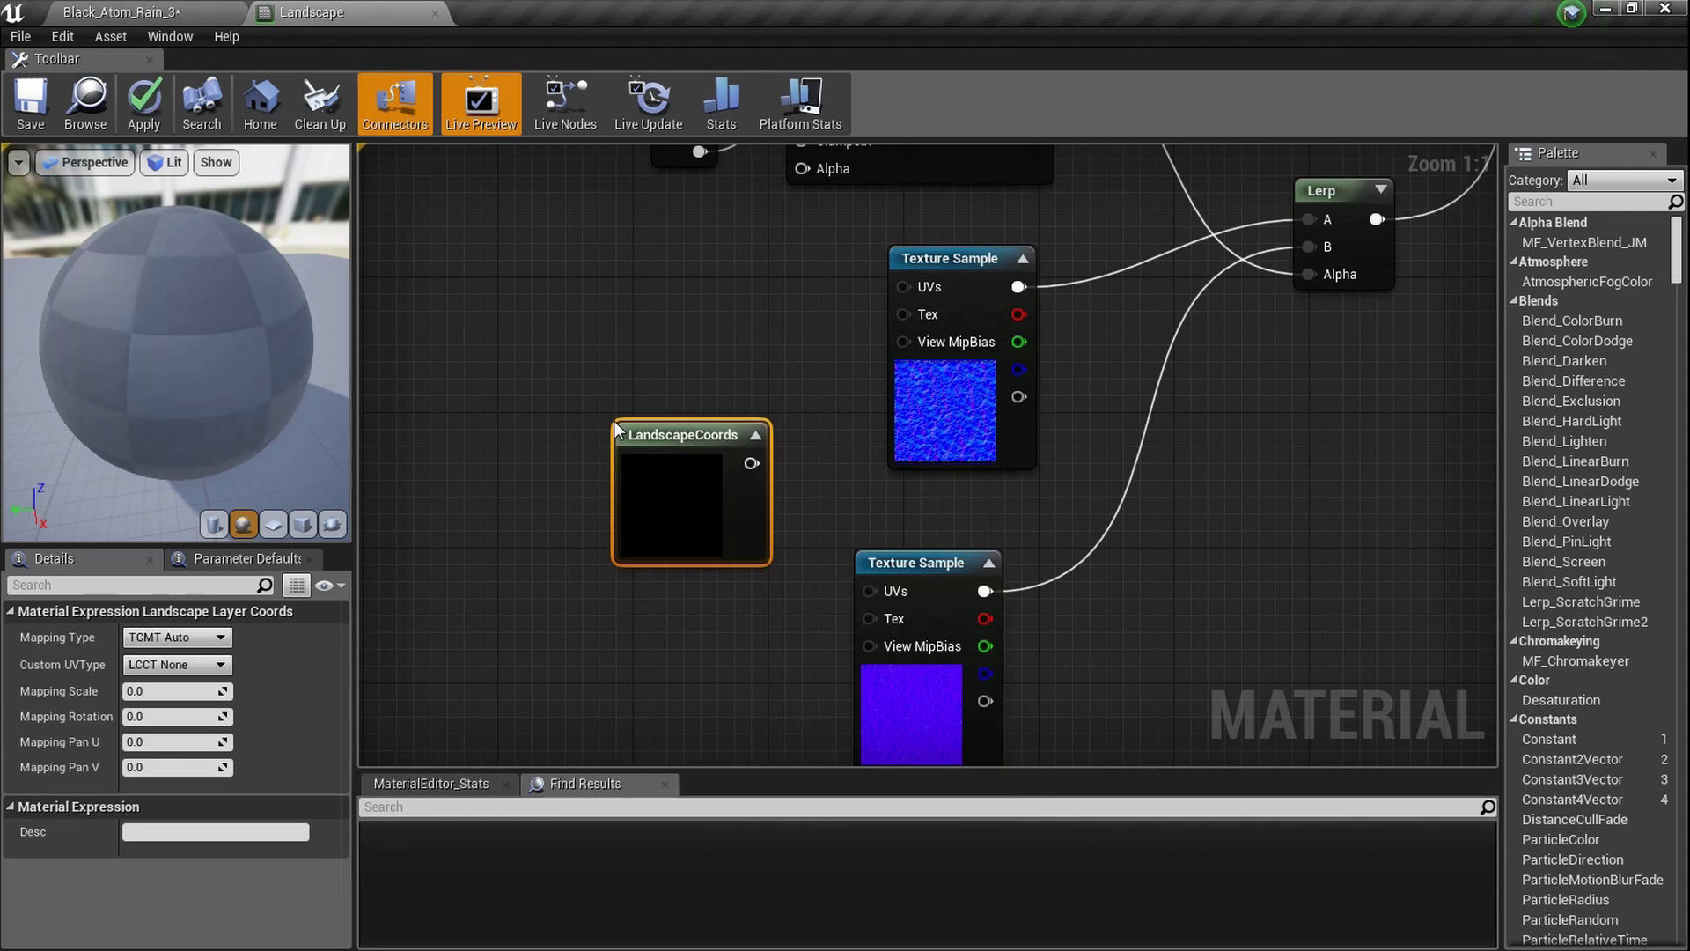
Connect the LandscapeCoords output to the UVs inputs of both normal map Texture Samples
drag(752, 460, 901, 287)
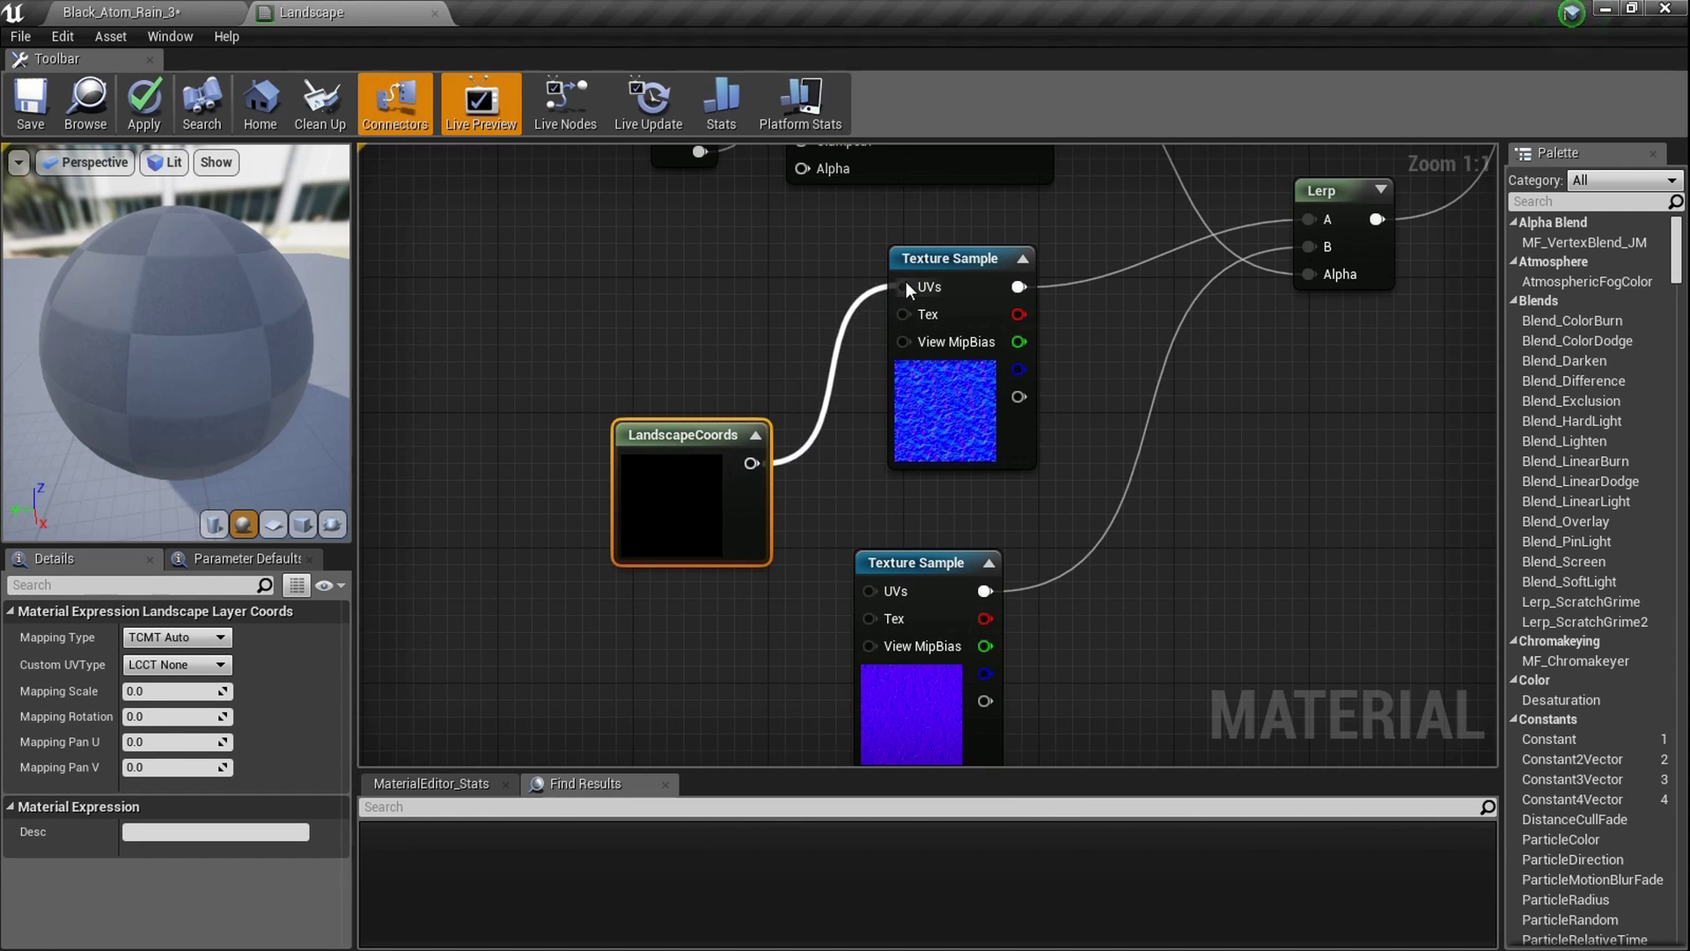
click(877, 305)
drag(752, 464, 895, 589)
Set the LandscapeCoords node's Mapping Scale to 25
click(703, 549)
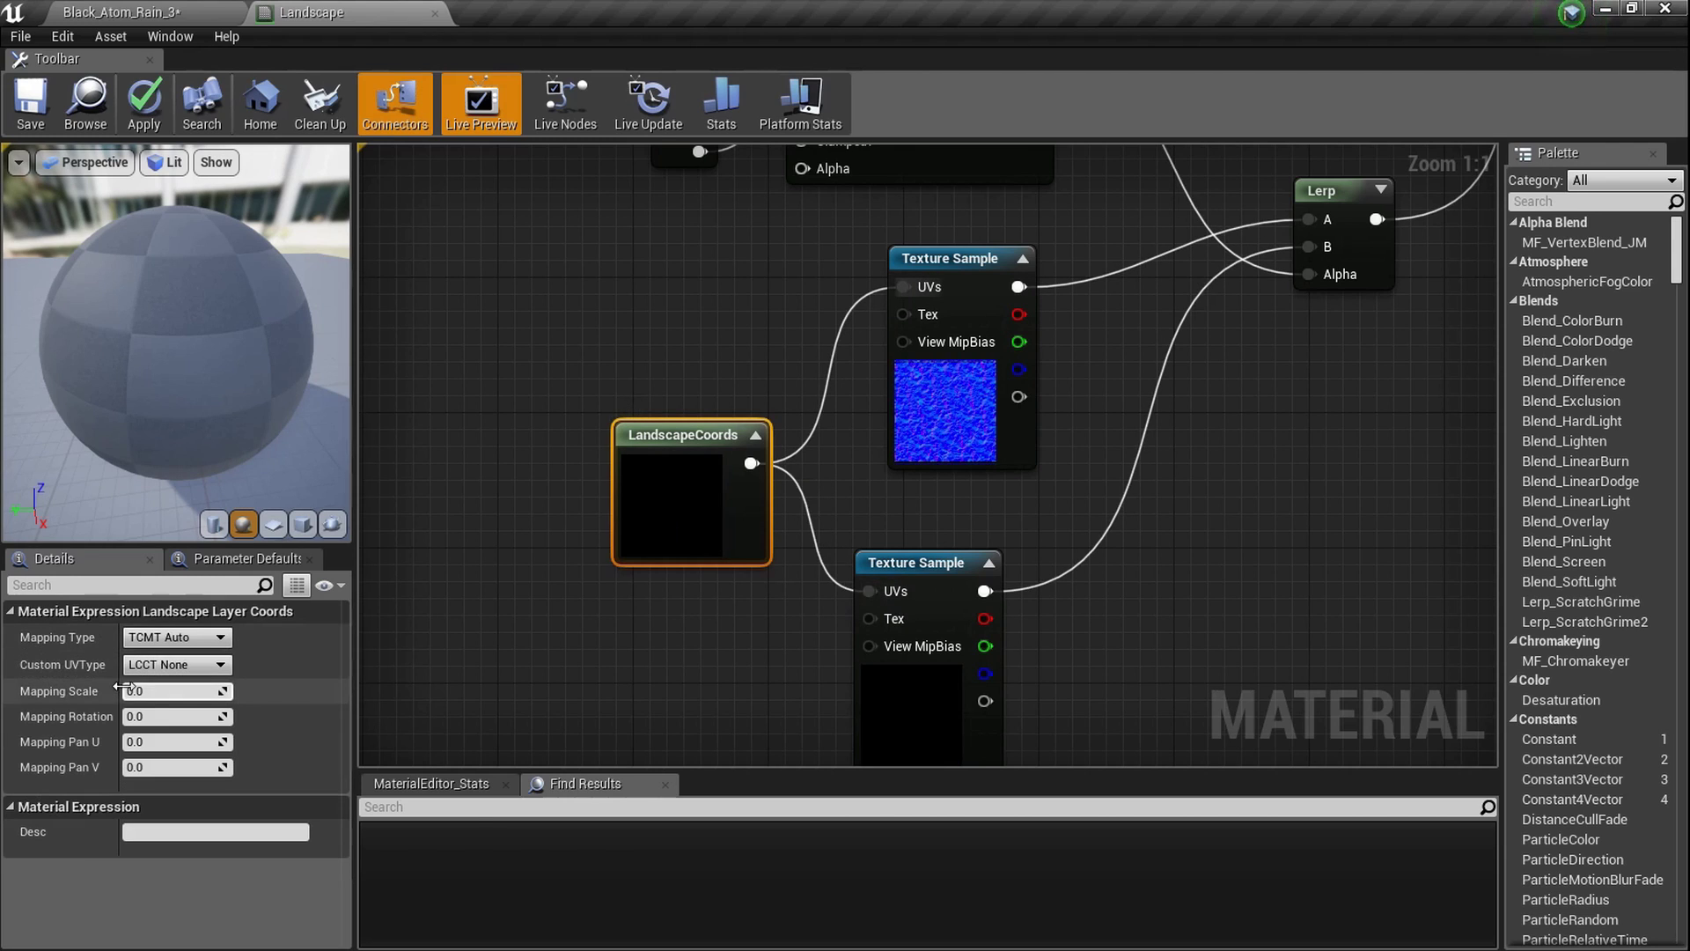
click(186, 685)
text(1)
key(Return)
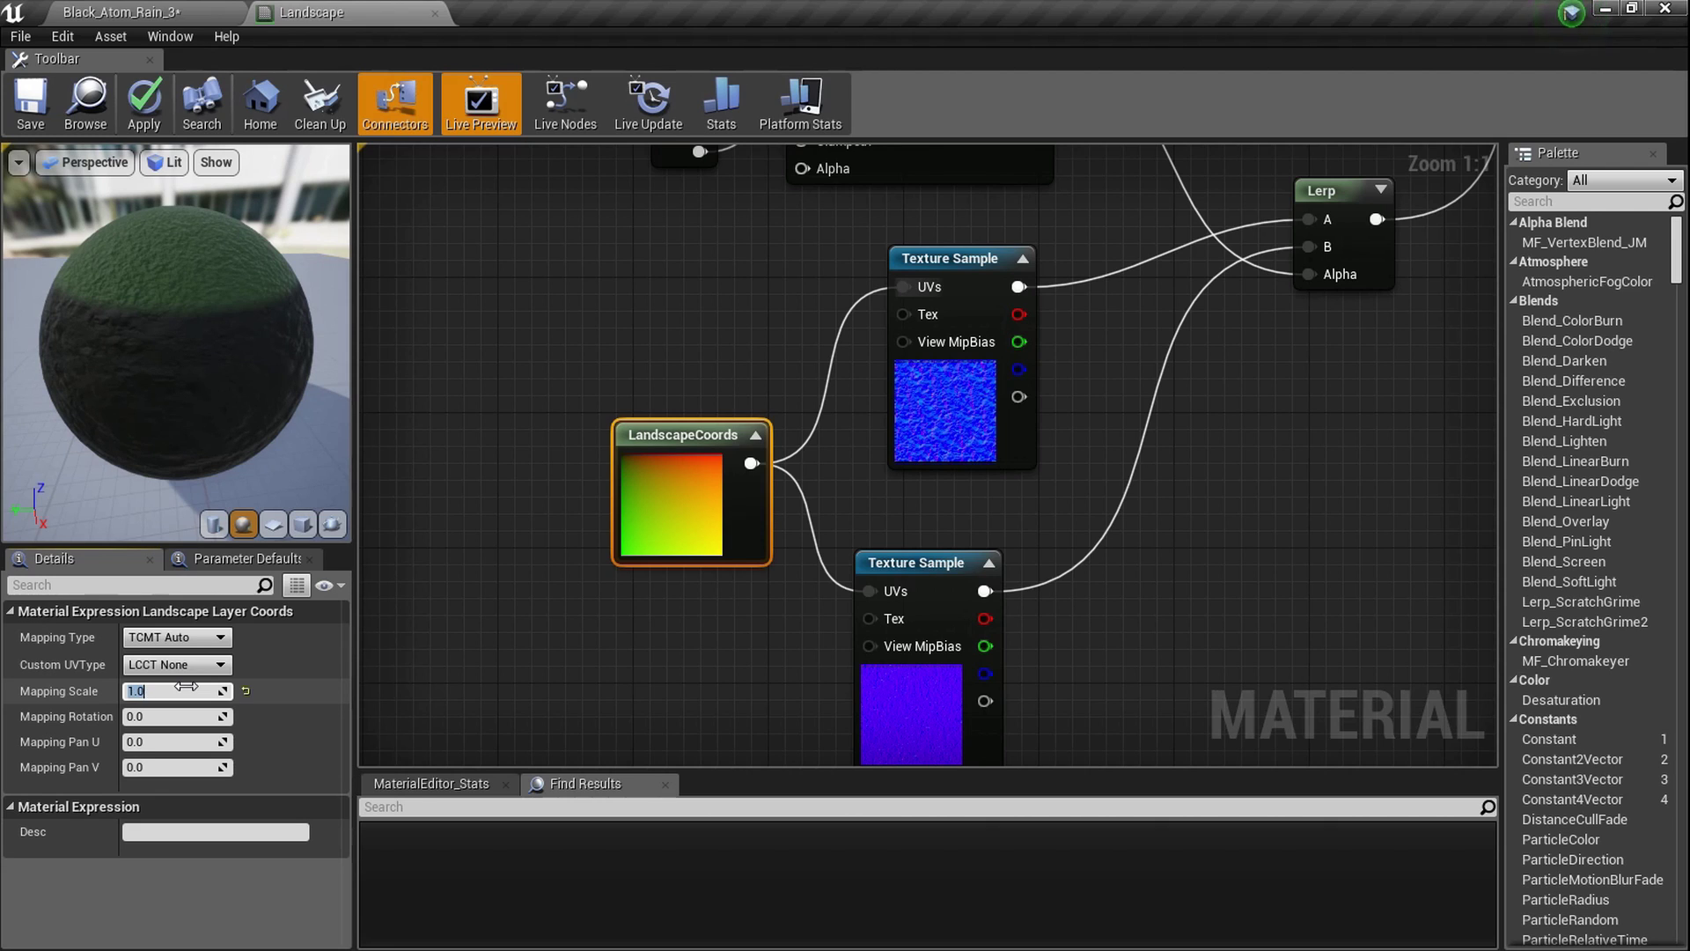
key(Return)
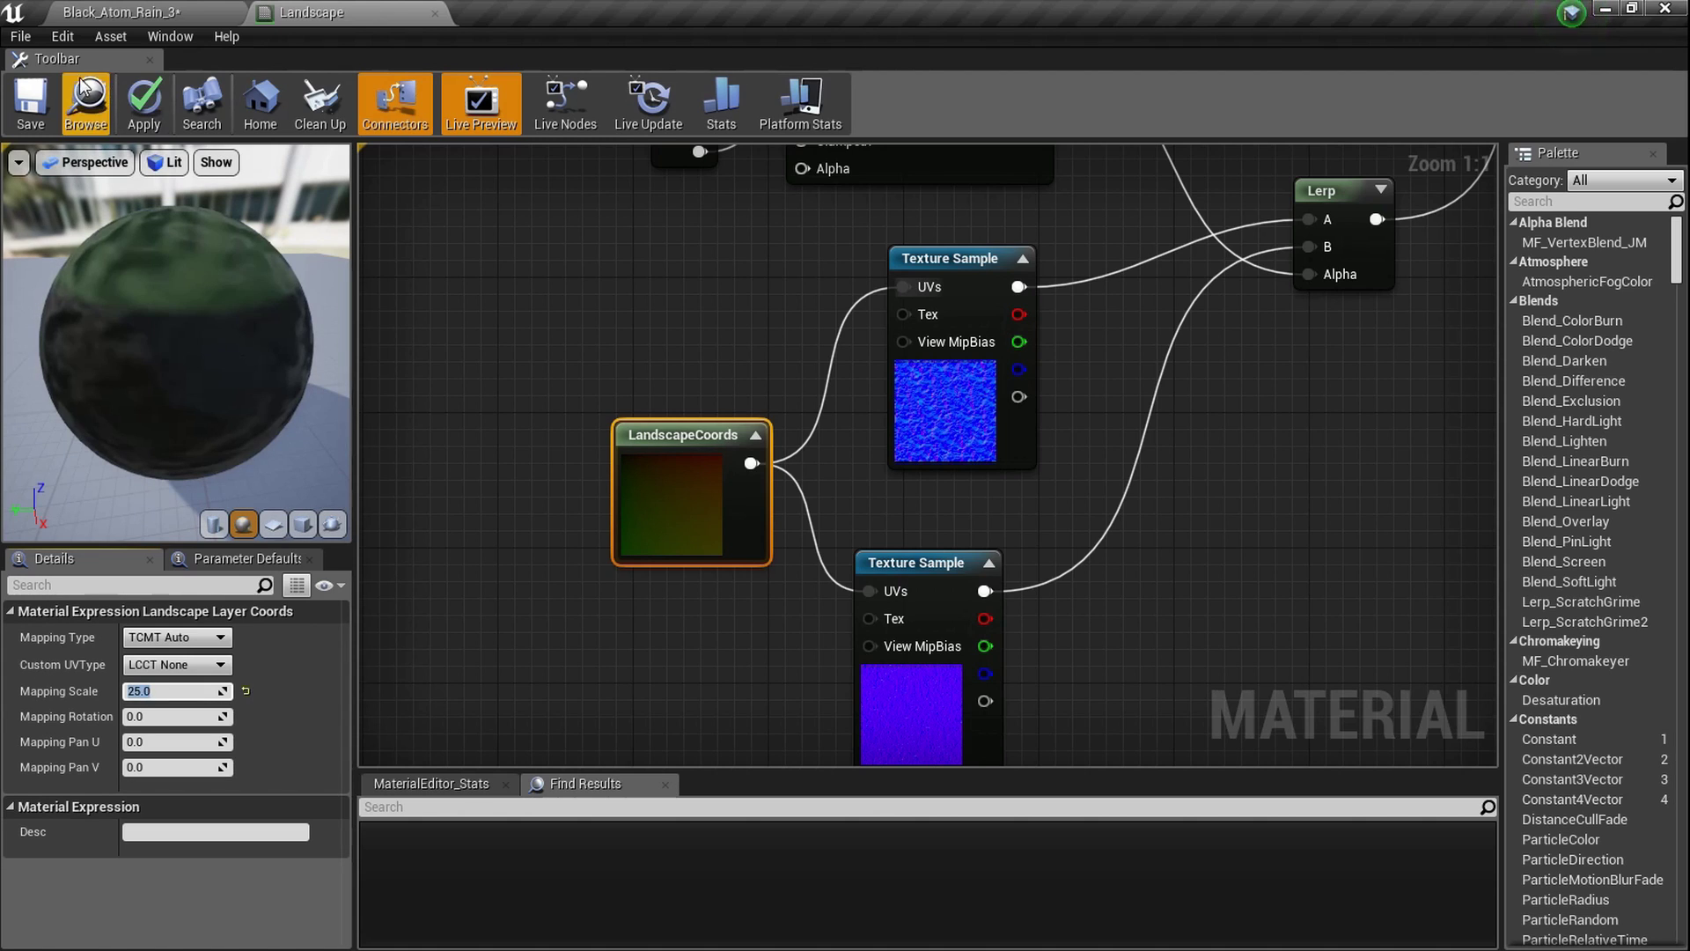
Save the material and view the rescaled normal detail on the level's terrain
click(53, 96)
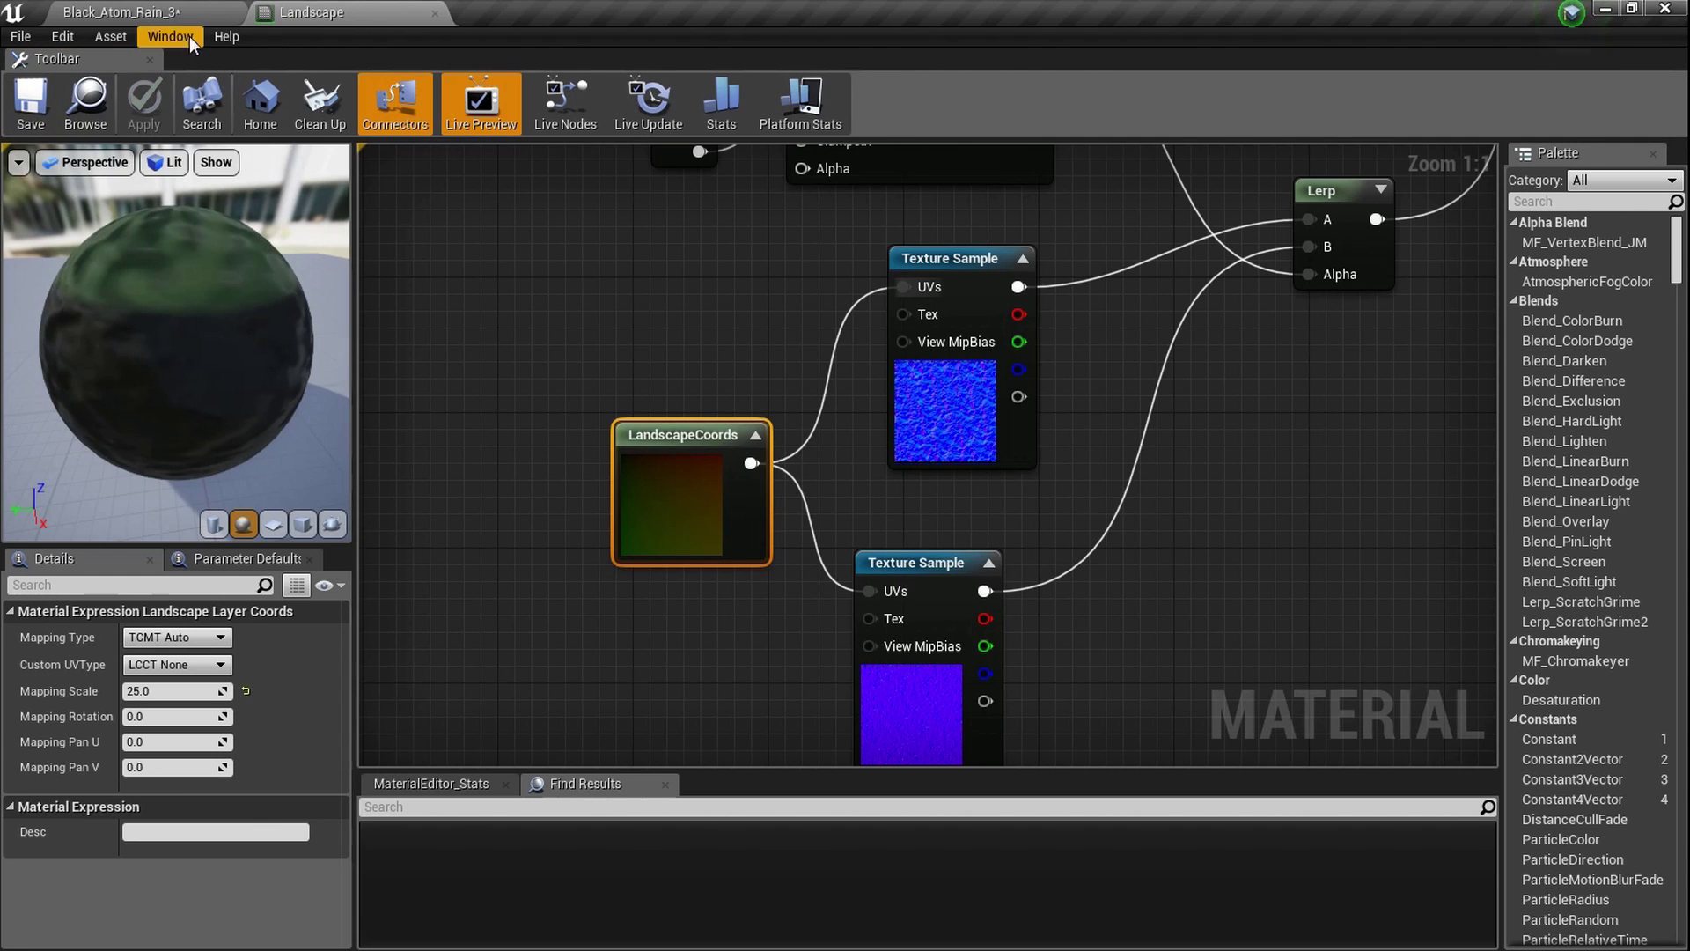
click(176, 12)
right_drag(671, 391, 486, 482)
right_drag(769, 548, 770, 548)
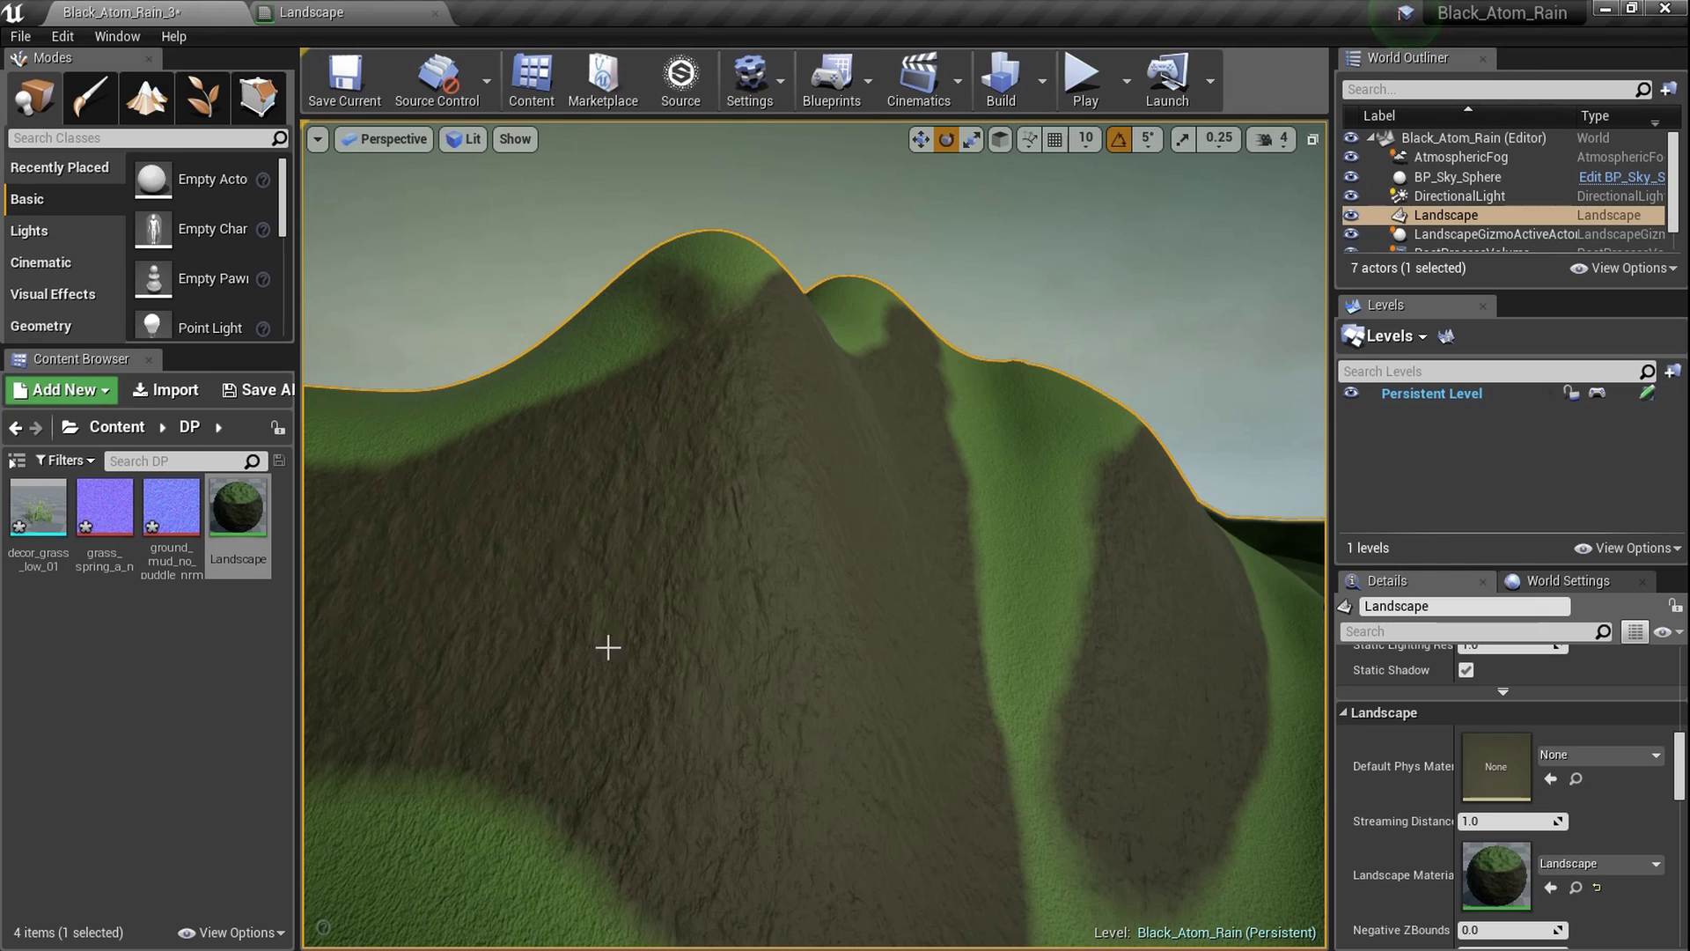
Create a Landscape Grass Type asset named Grass in the DP folder
right_click(183, 648)
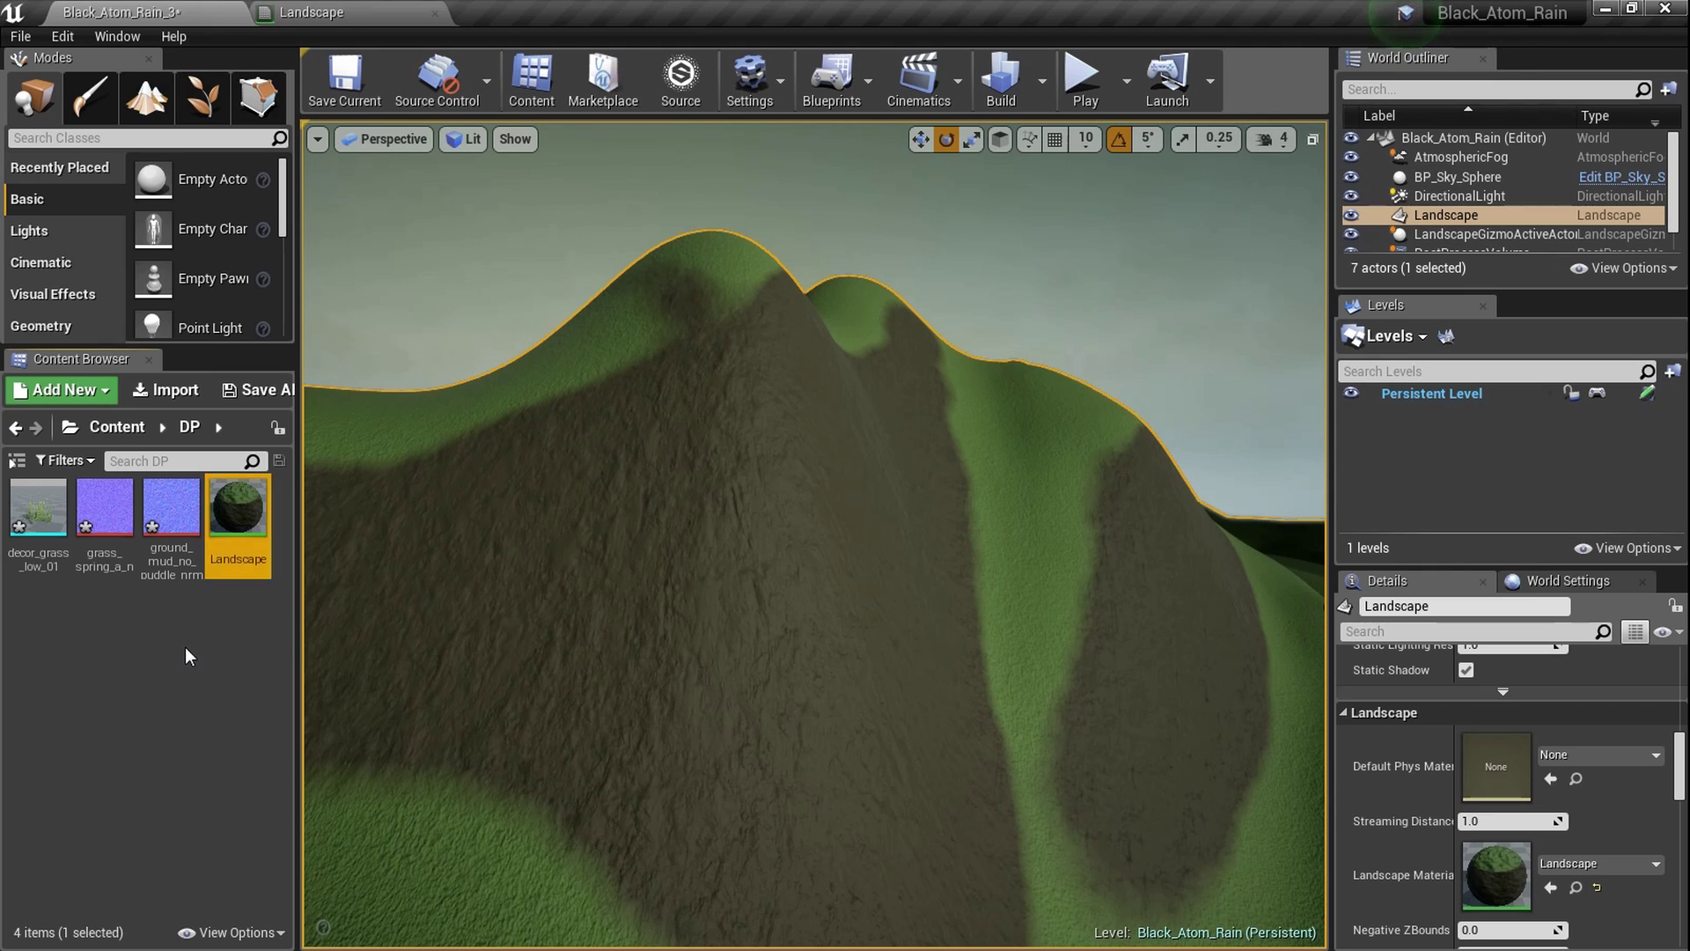
mouse_move(310, 552)
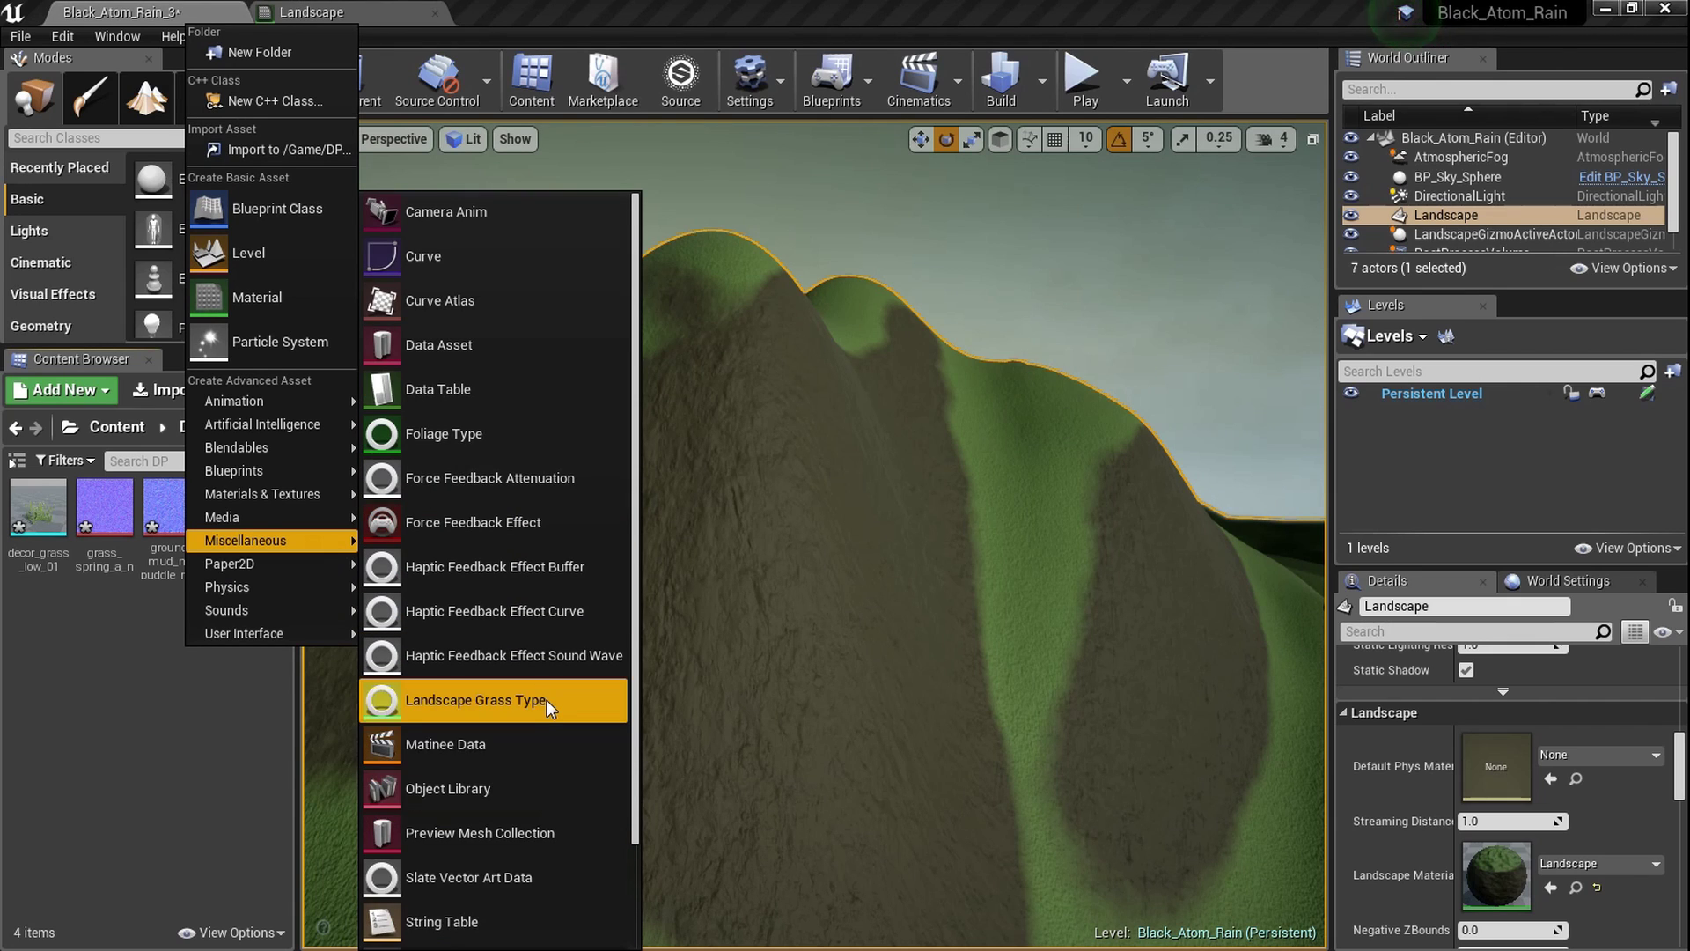
click(475, 700)
text(GrassType)
key(BackSpace)
text(g)
key(BackSpace)
text(Grass)
key(Return)
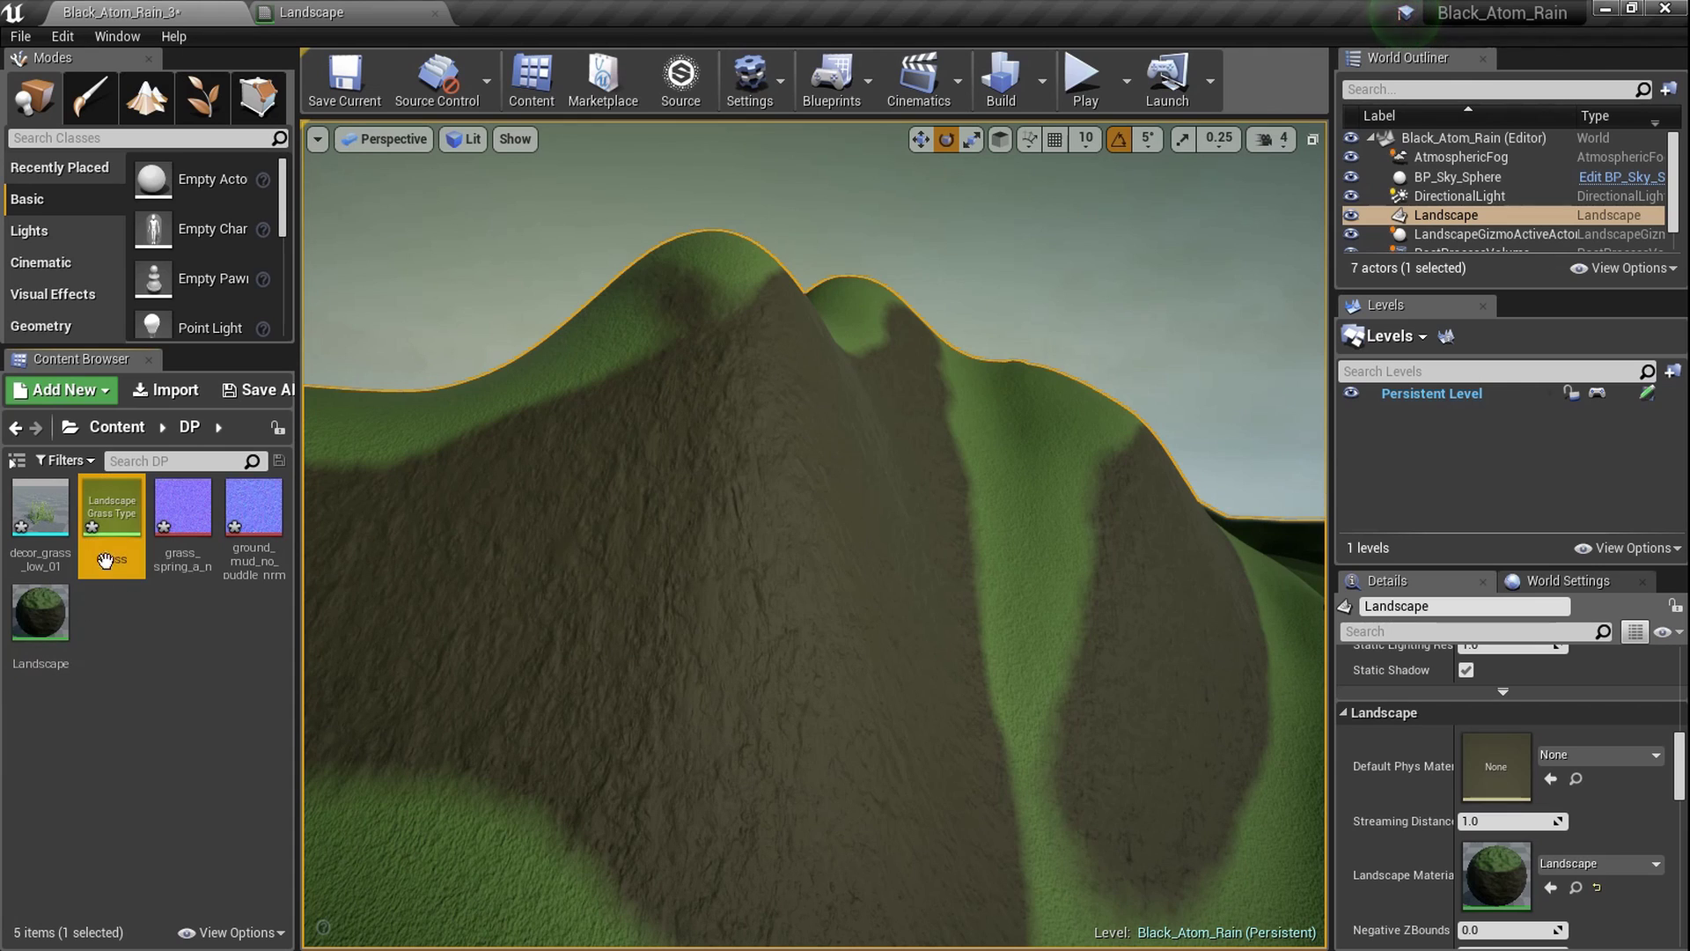
click(135, 627)
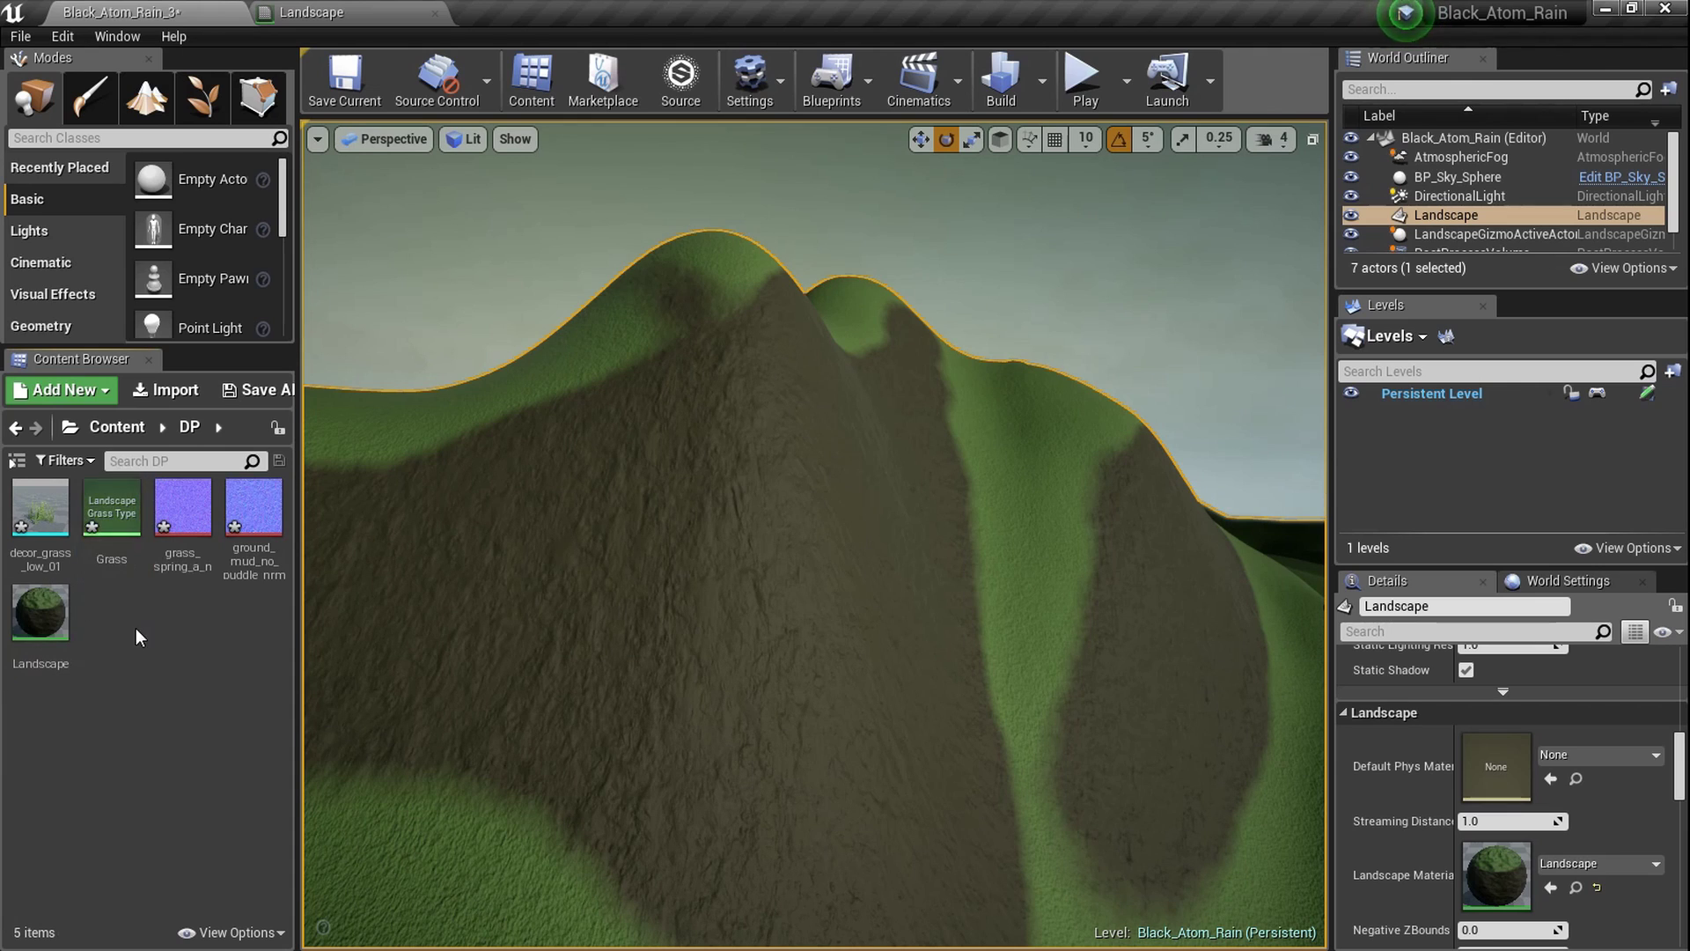
Open the Grass asset, add one element to its Grass Varieties array and expand its settings
double_click(129, 539)
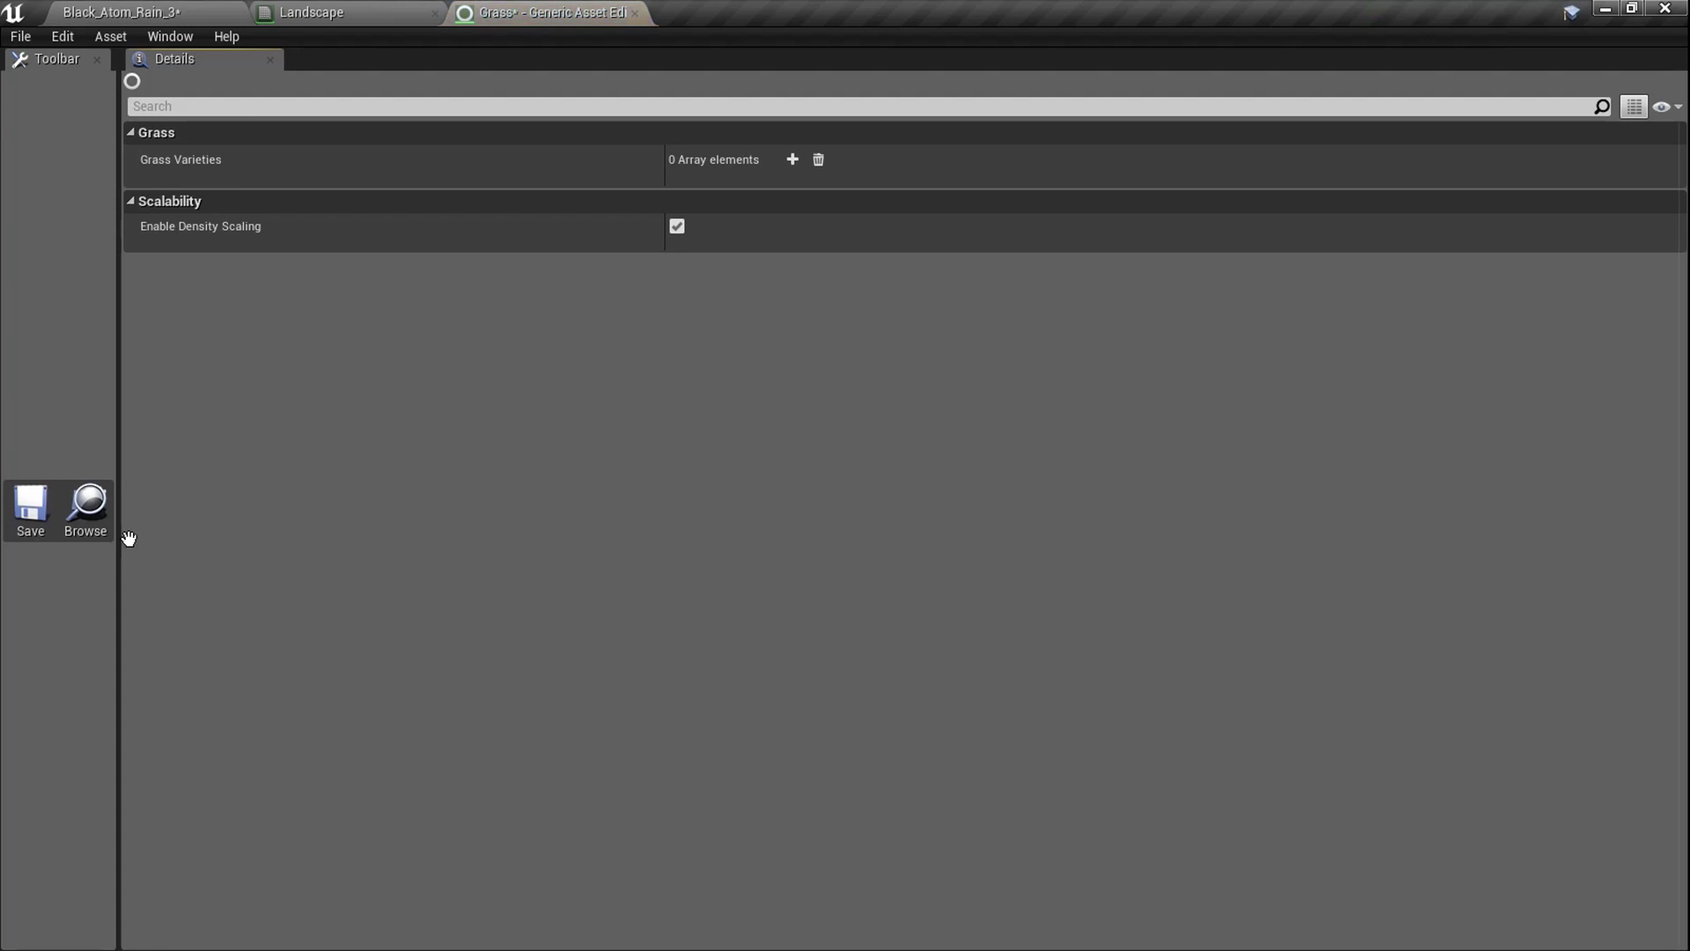
click(792, 159)
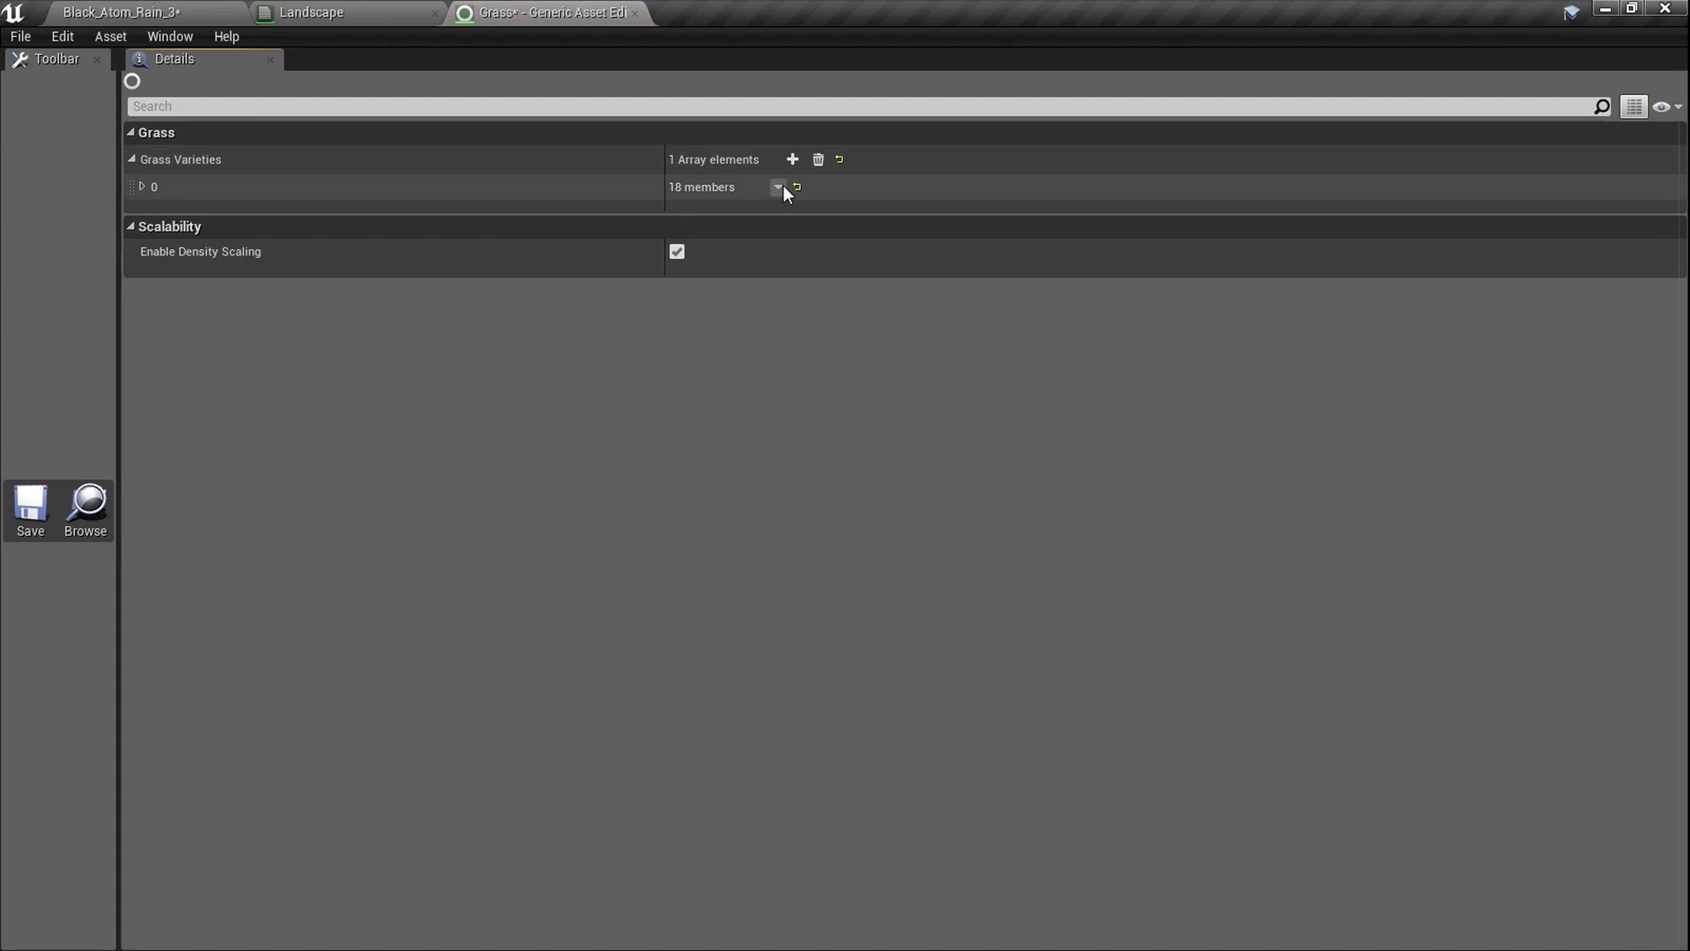
click(143, 186)
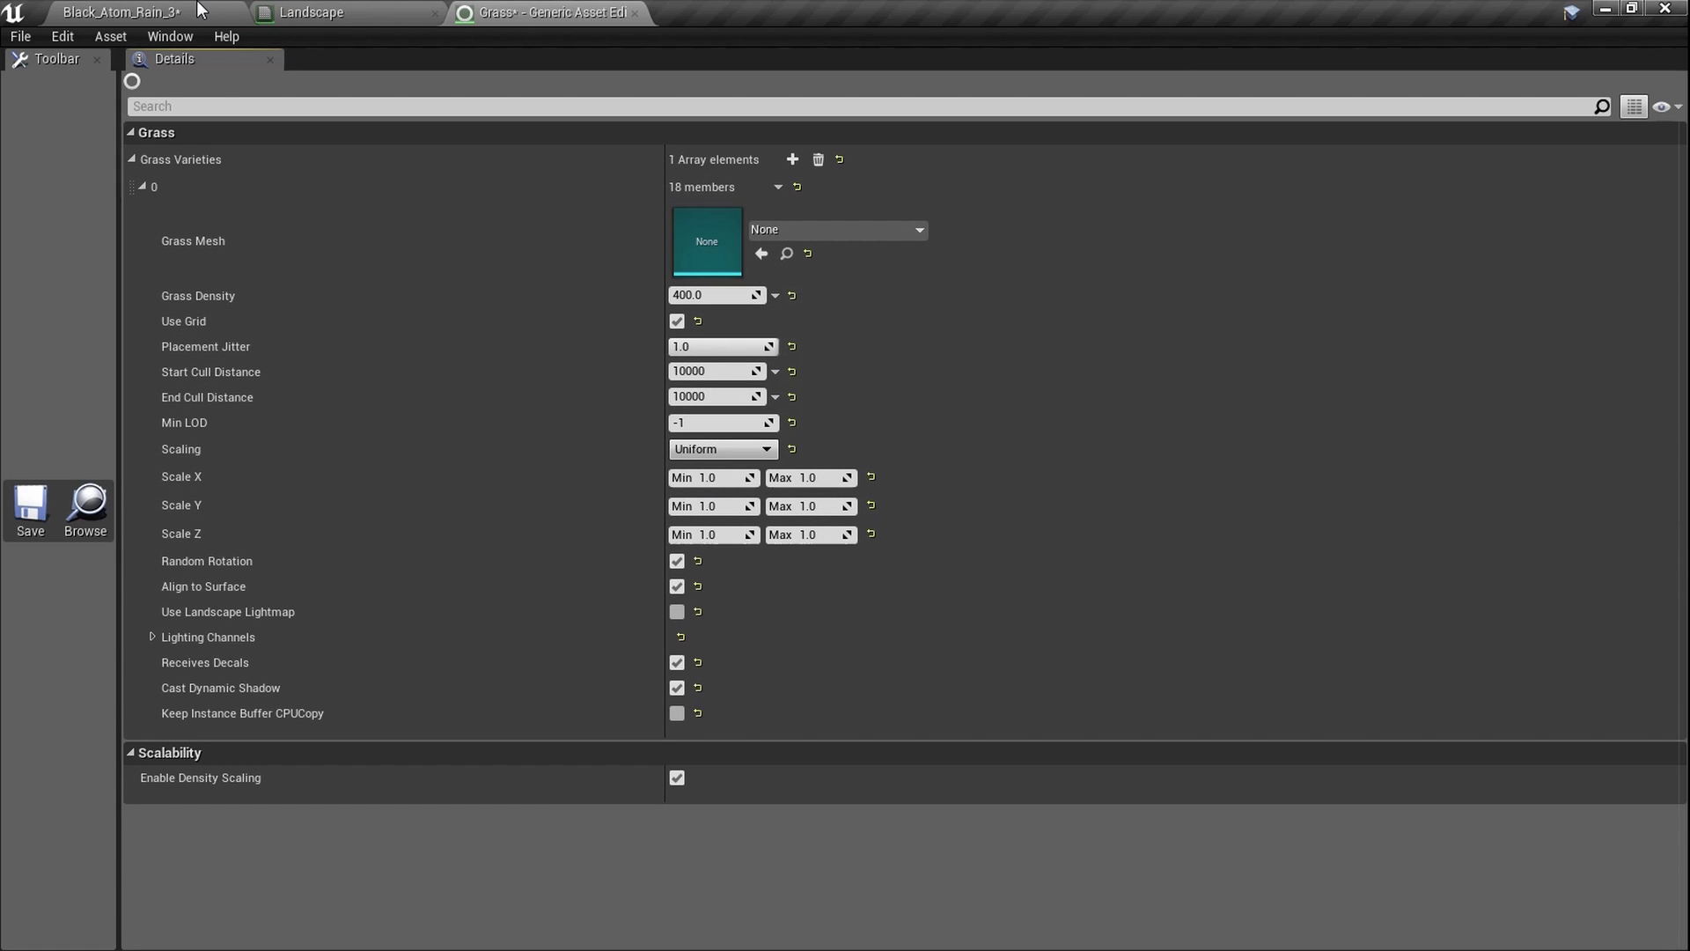
Assign the decor_grass_low_01 mesh from the DP folder as the Grass Mesh of the first grass variety
click(313, 13)
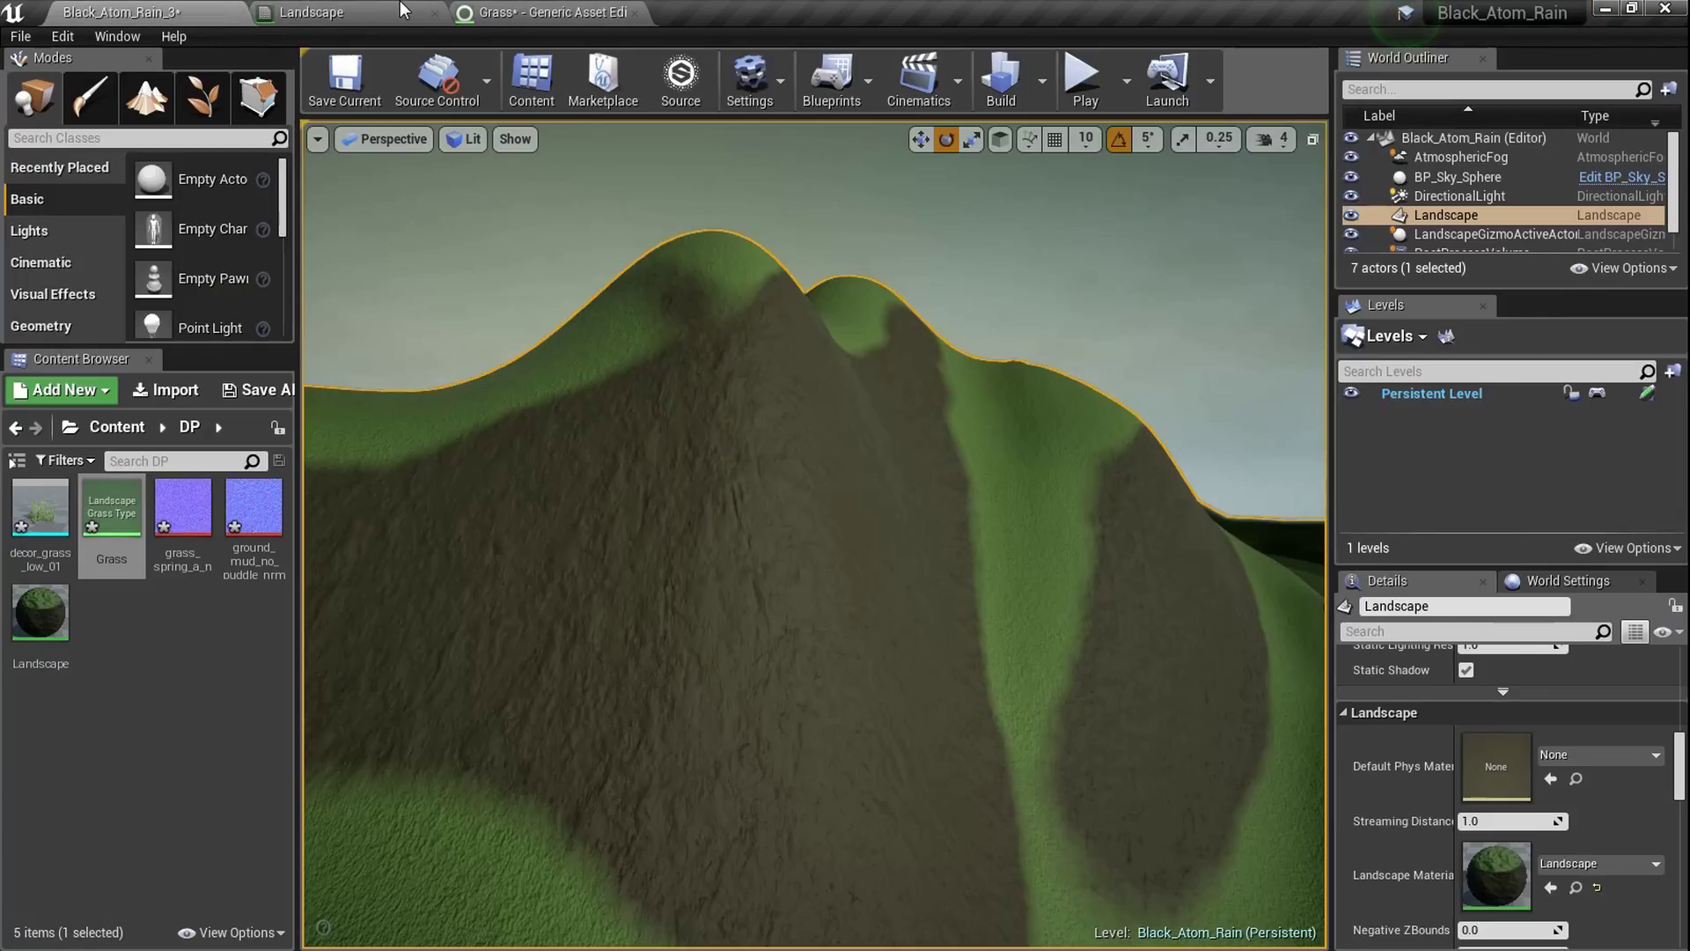
click(554, 13)
click(312, 12)
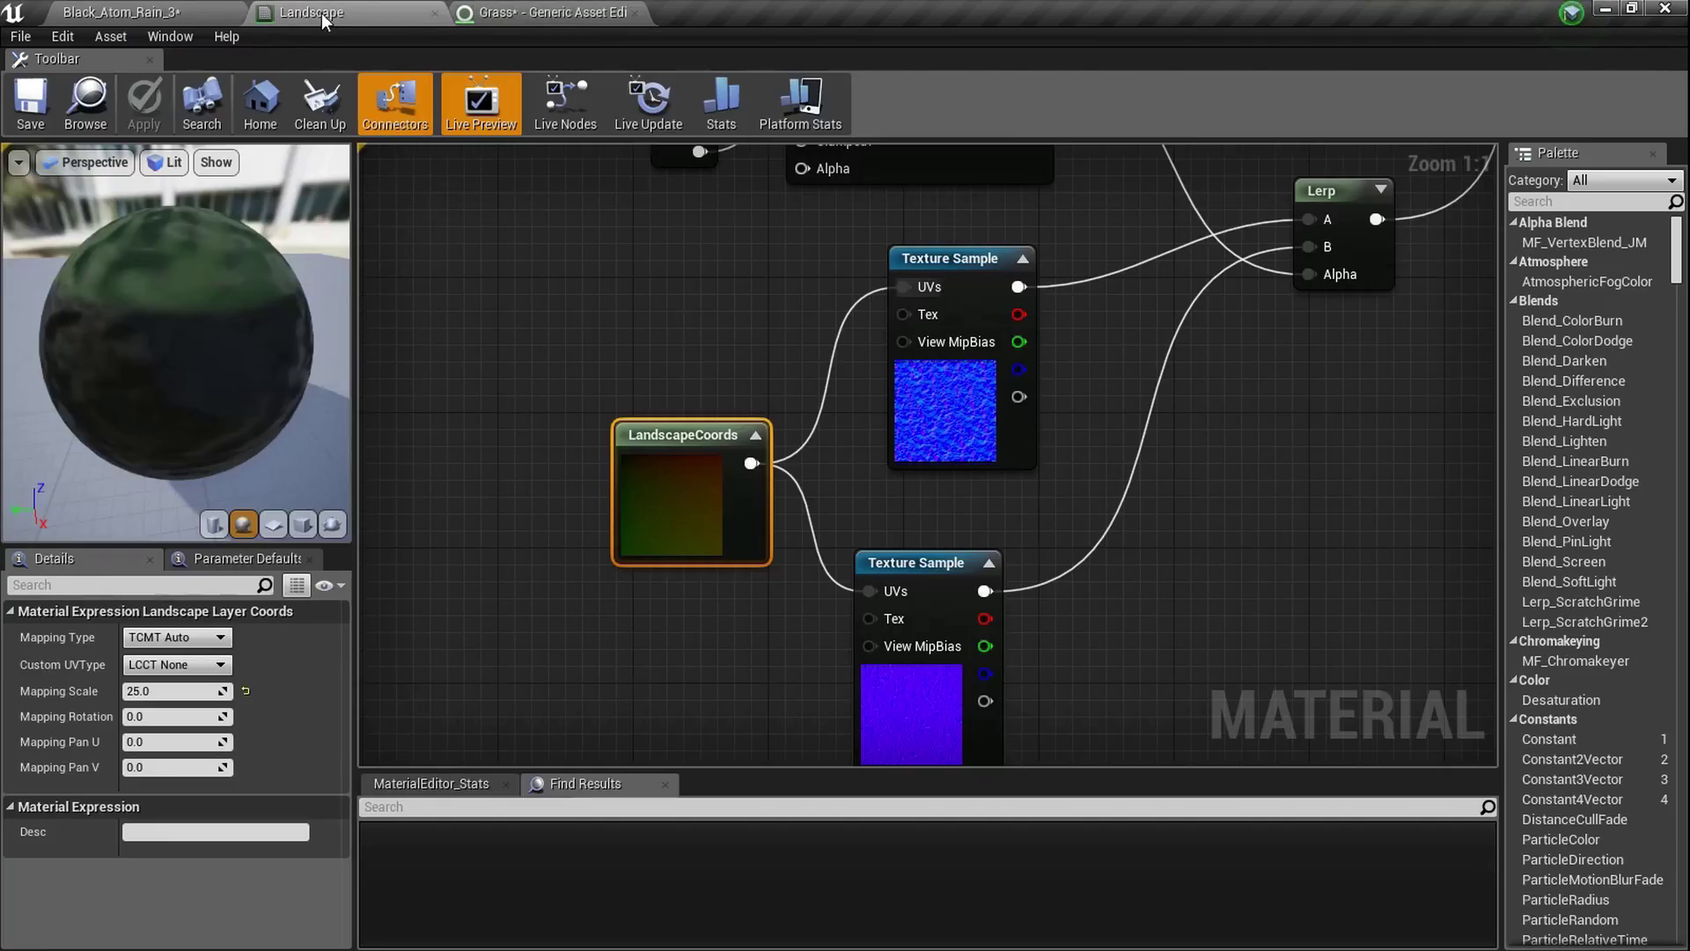
click(123, 12)
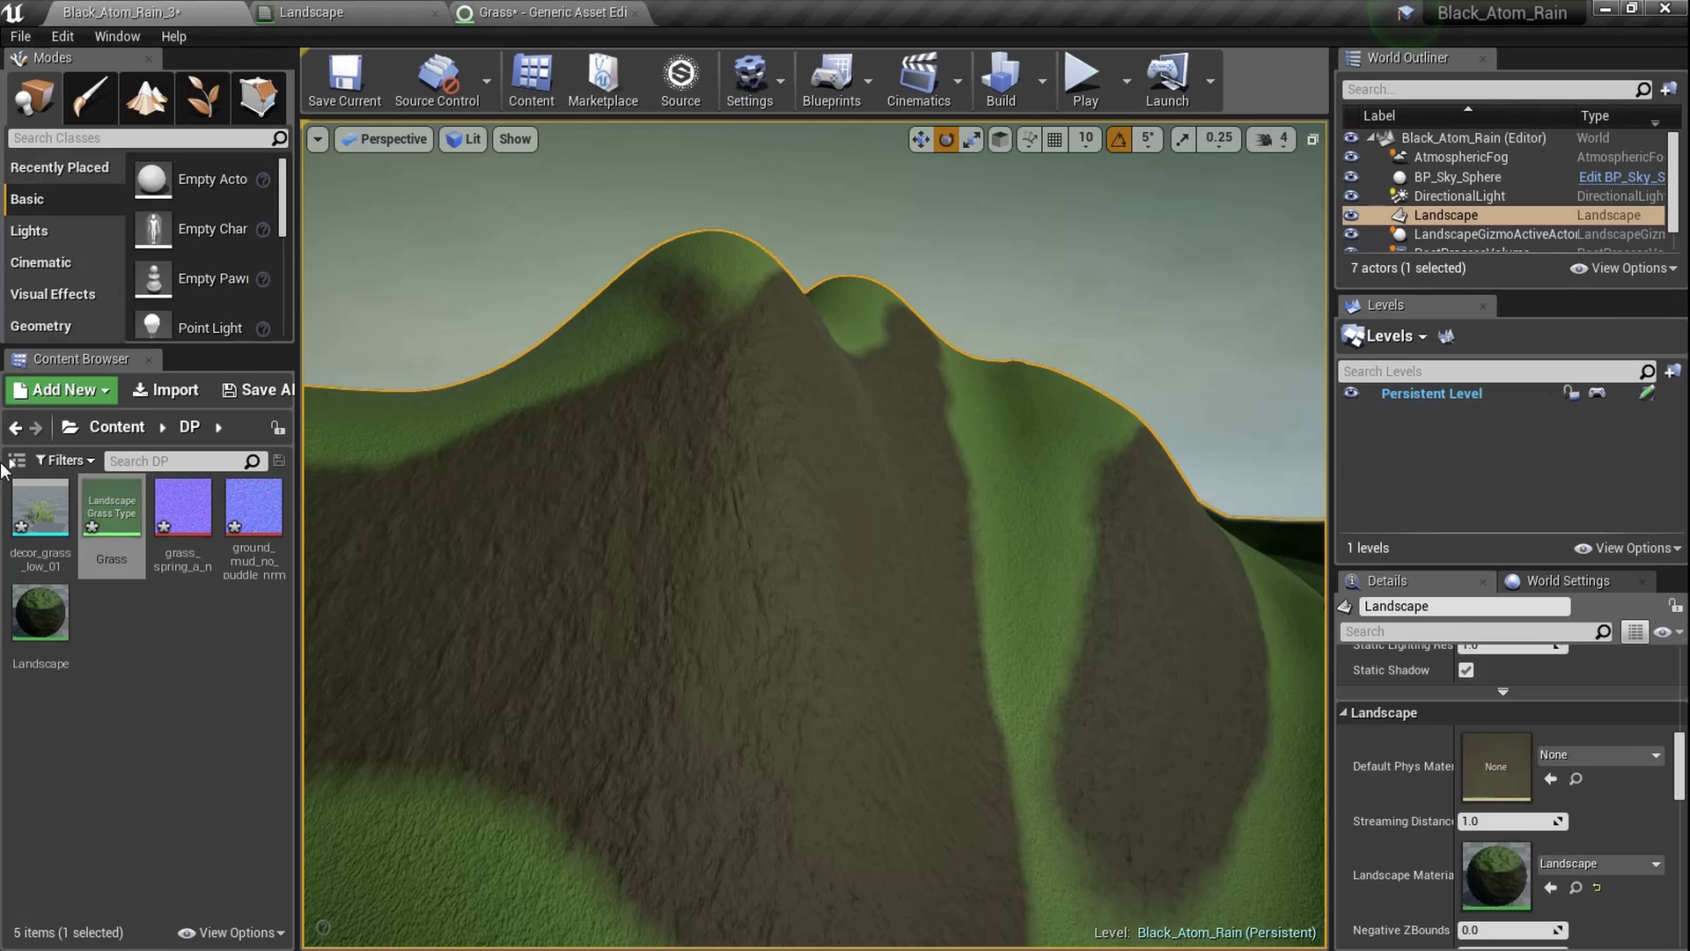
click(42, 571)
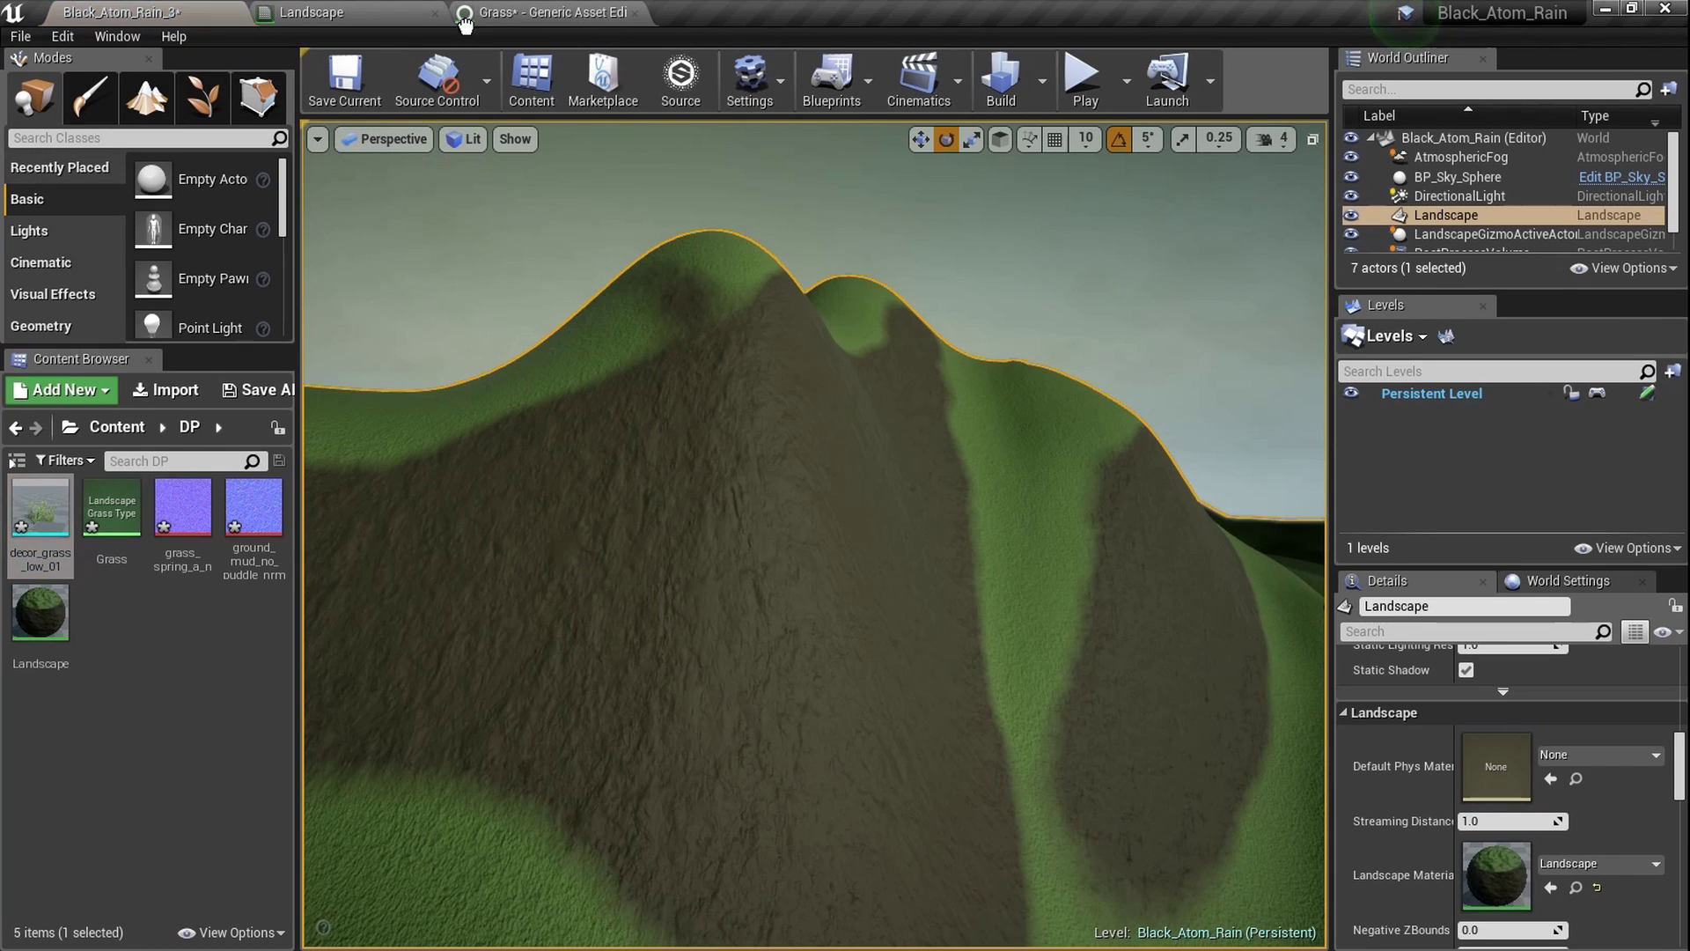
click(541, 9)
drag(648, 160, 705, 240)
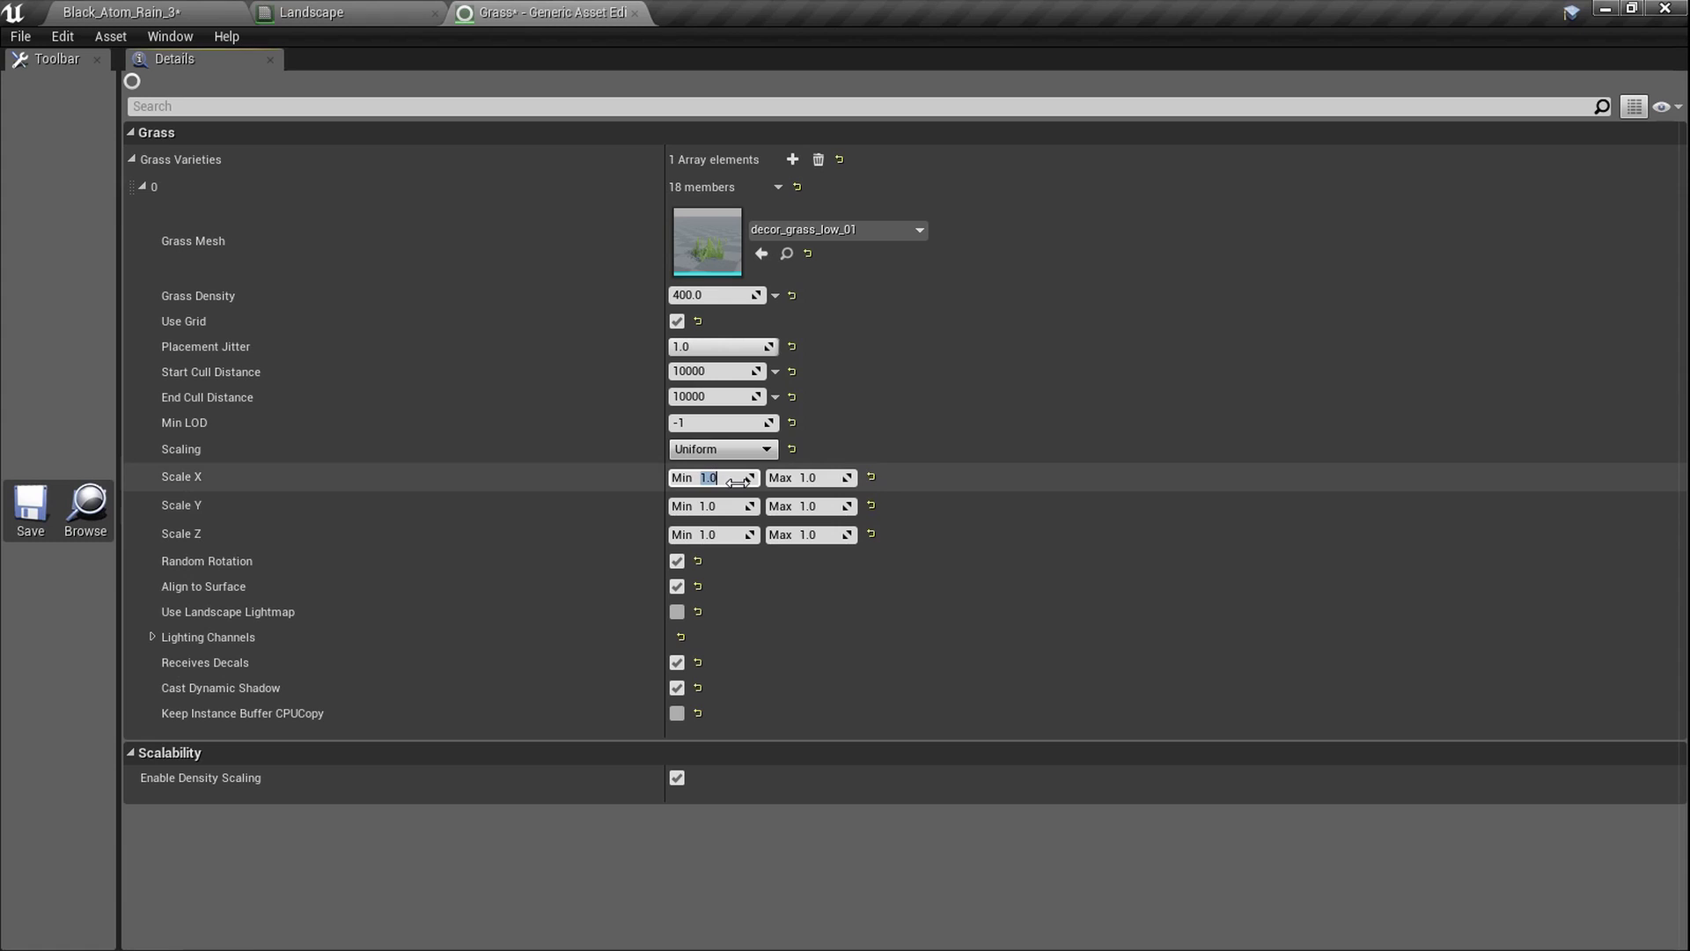
Set the grass variety's Scale X, Y and Z to a minimum of 0.1 and maximum of 1.5, and save the asset
text(0.1)
key(Tab)
key(Tab)
text(0.1)
key(Tab)
text(1.5)
key(Tab)
text(0.1)
key(Tab)
text(1.5)
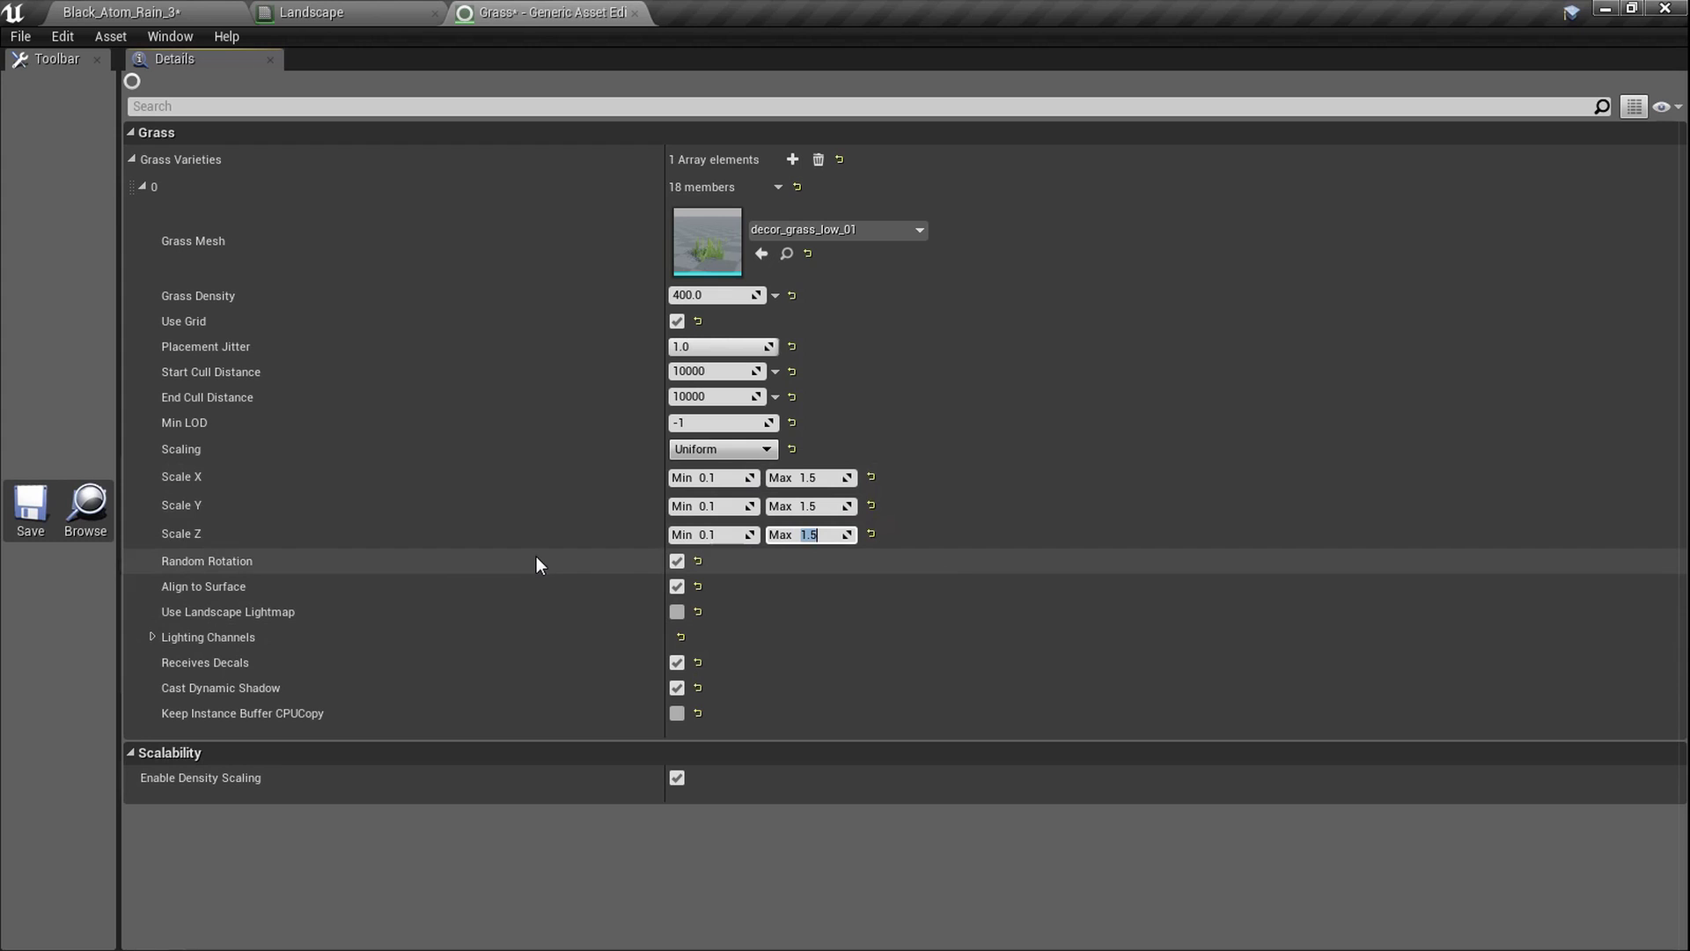
click(41, 515)
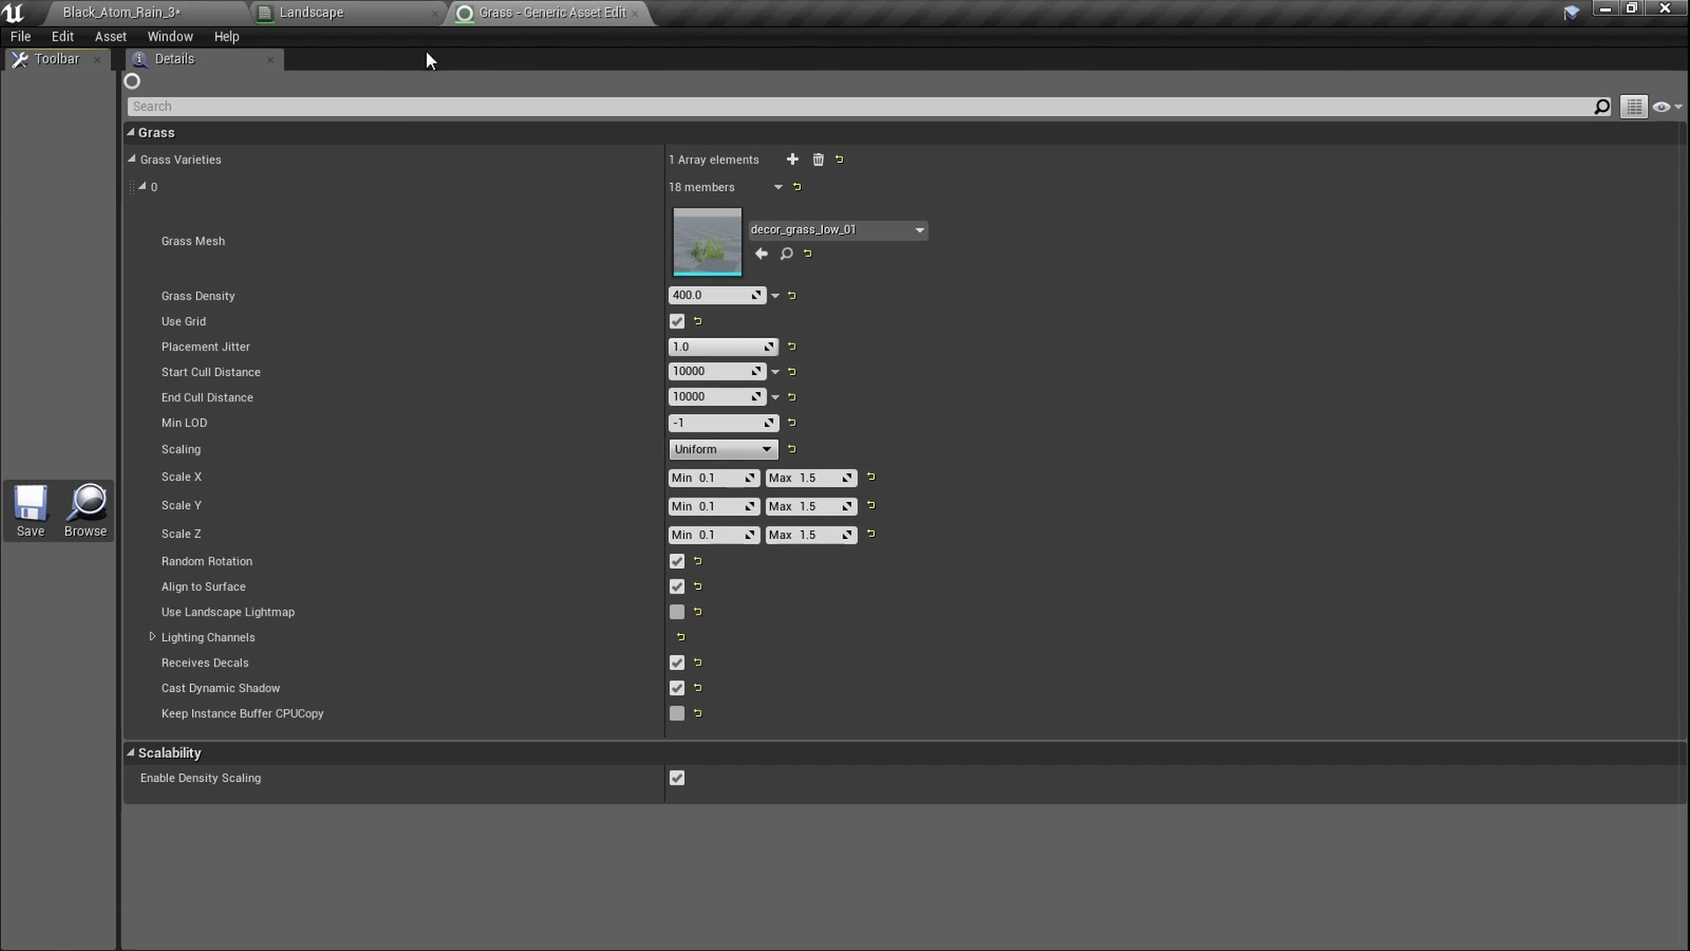
click(342, 10)
click(183, 9)
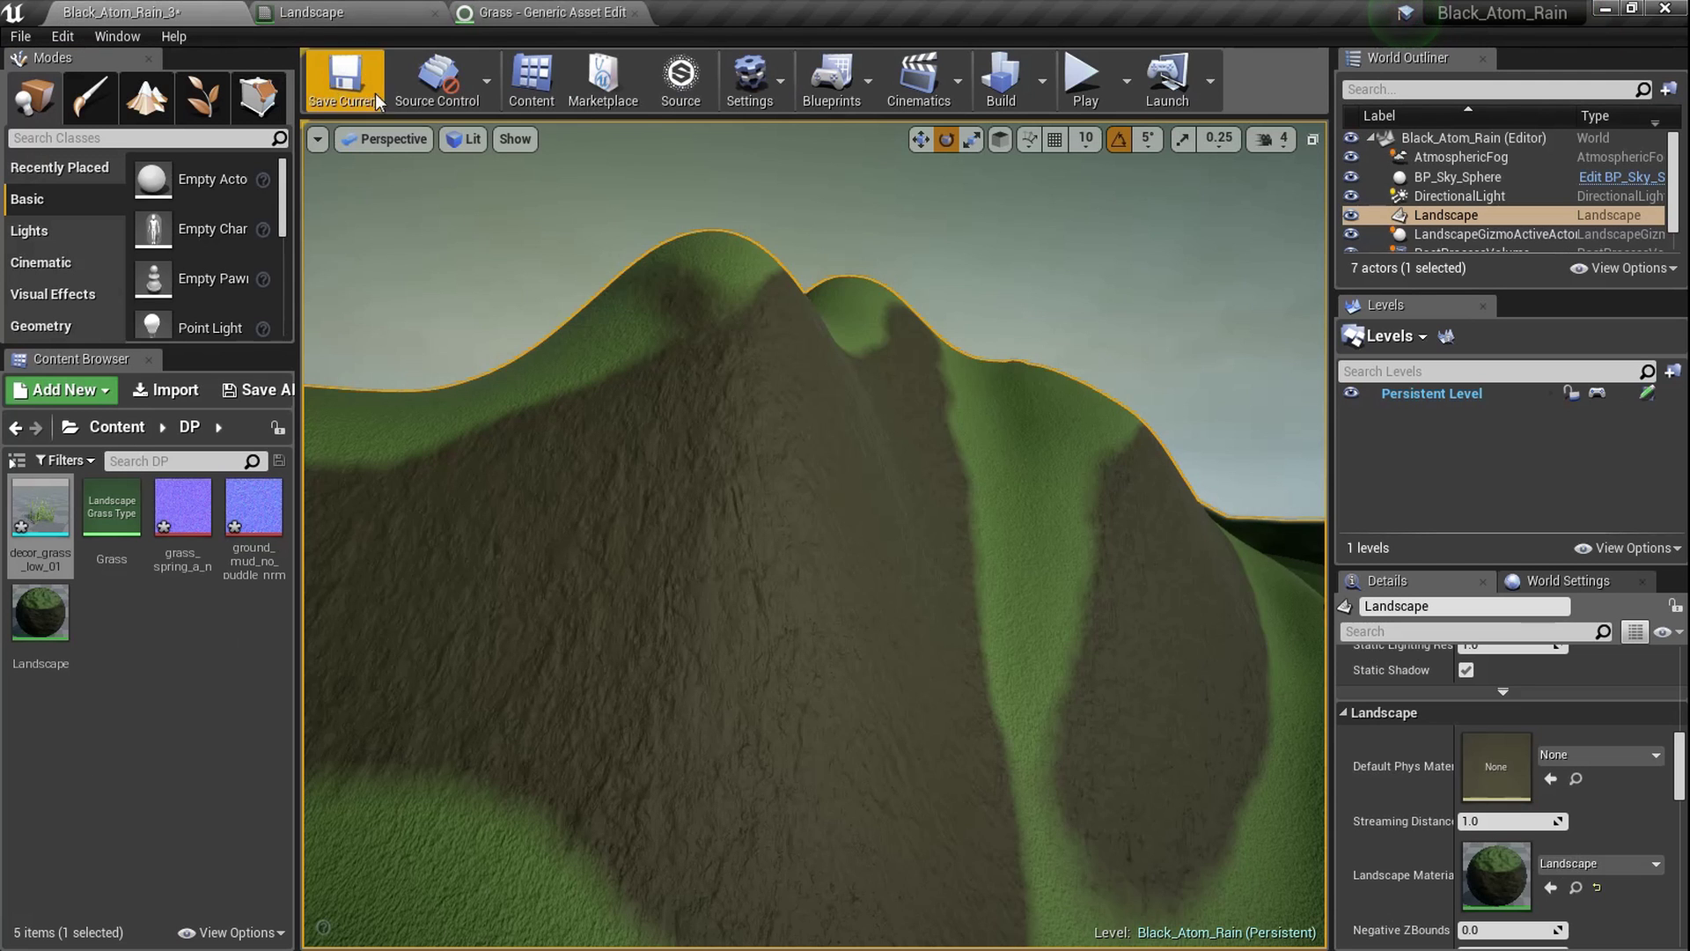
click(546, 12)
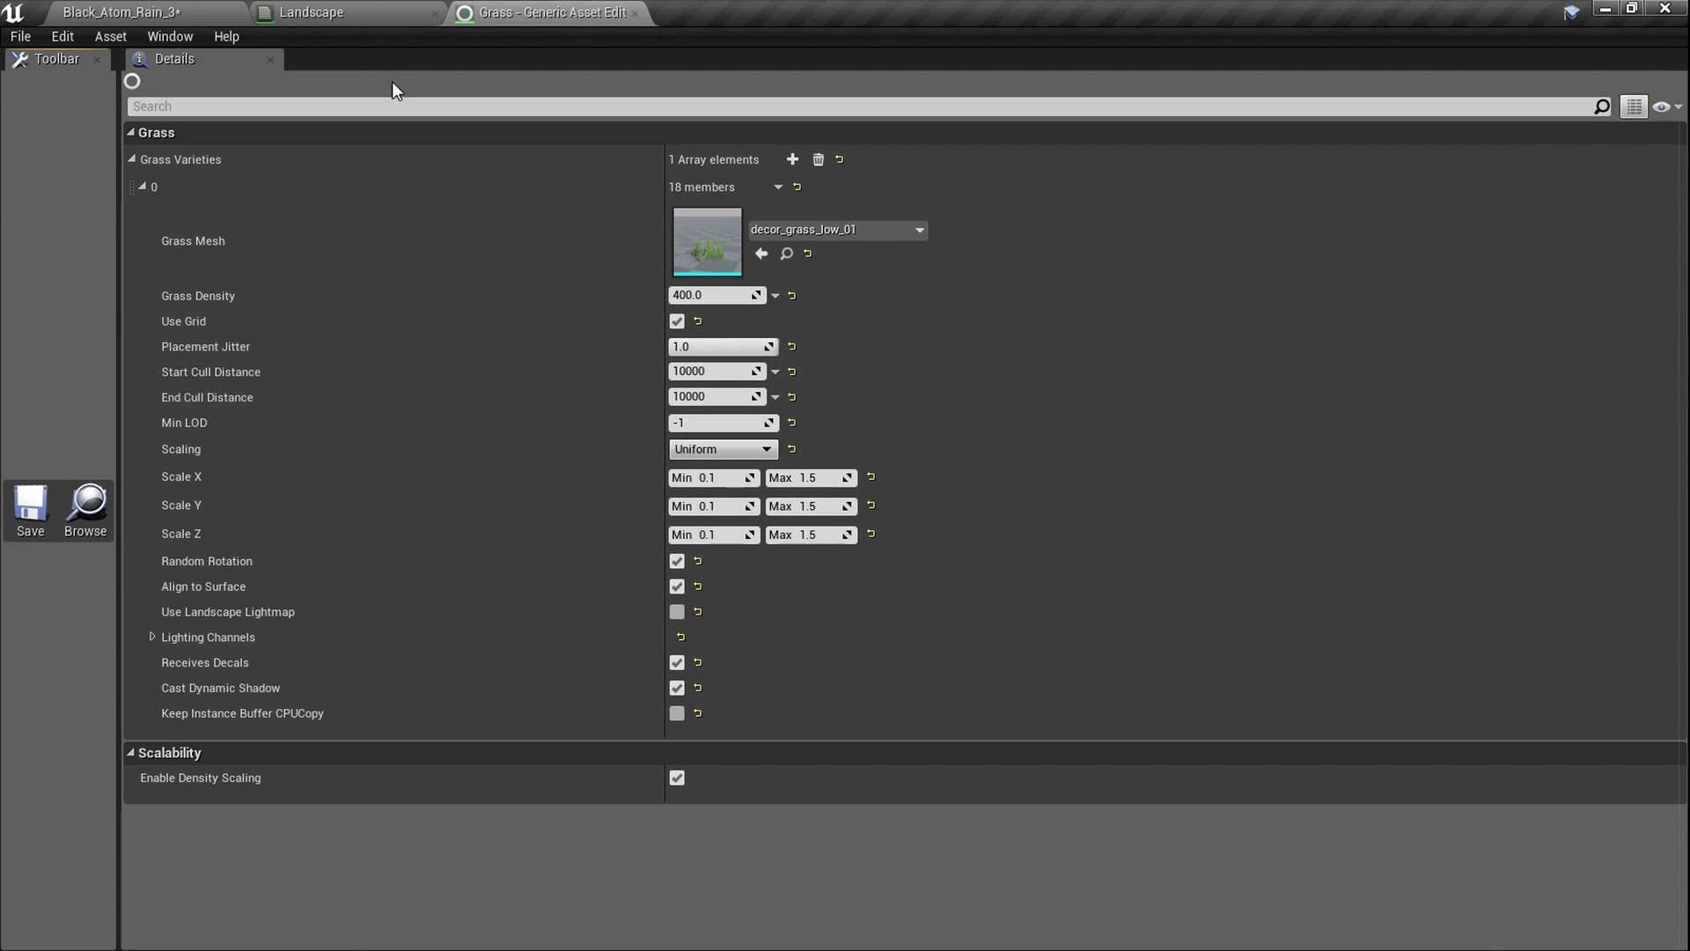
Add a LandscapeGrassOutput node to the Landscape material graph above the constant nodes and close the Stats window
click(375, 4)
scroll(880, 440, down, 5)
right_drag(880, 440, 791, 514)
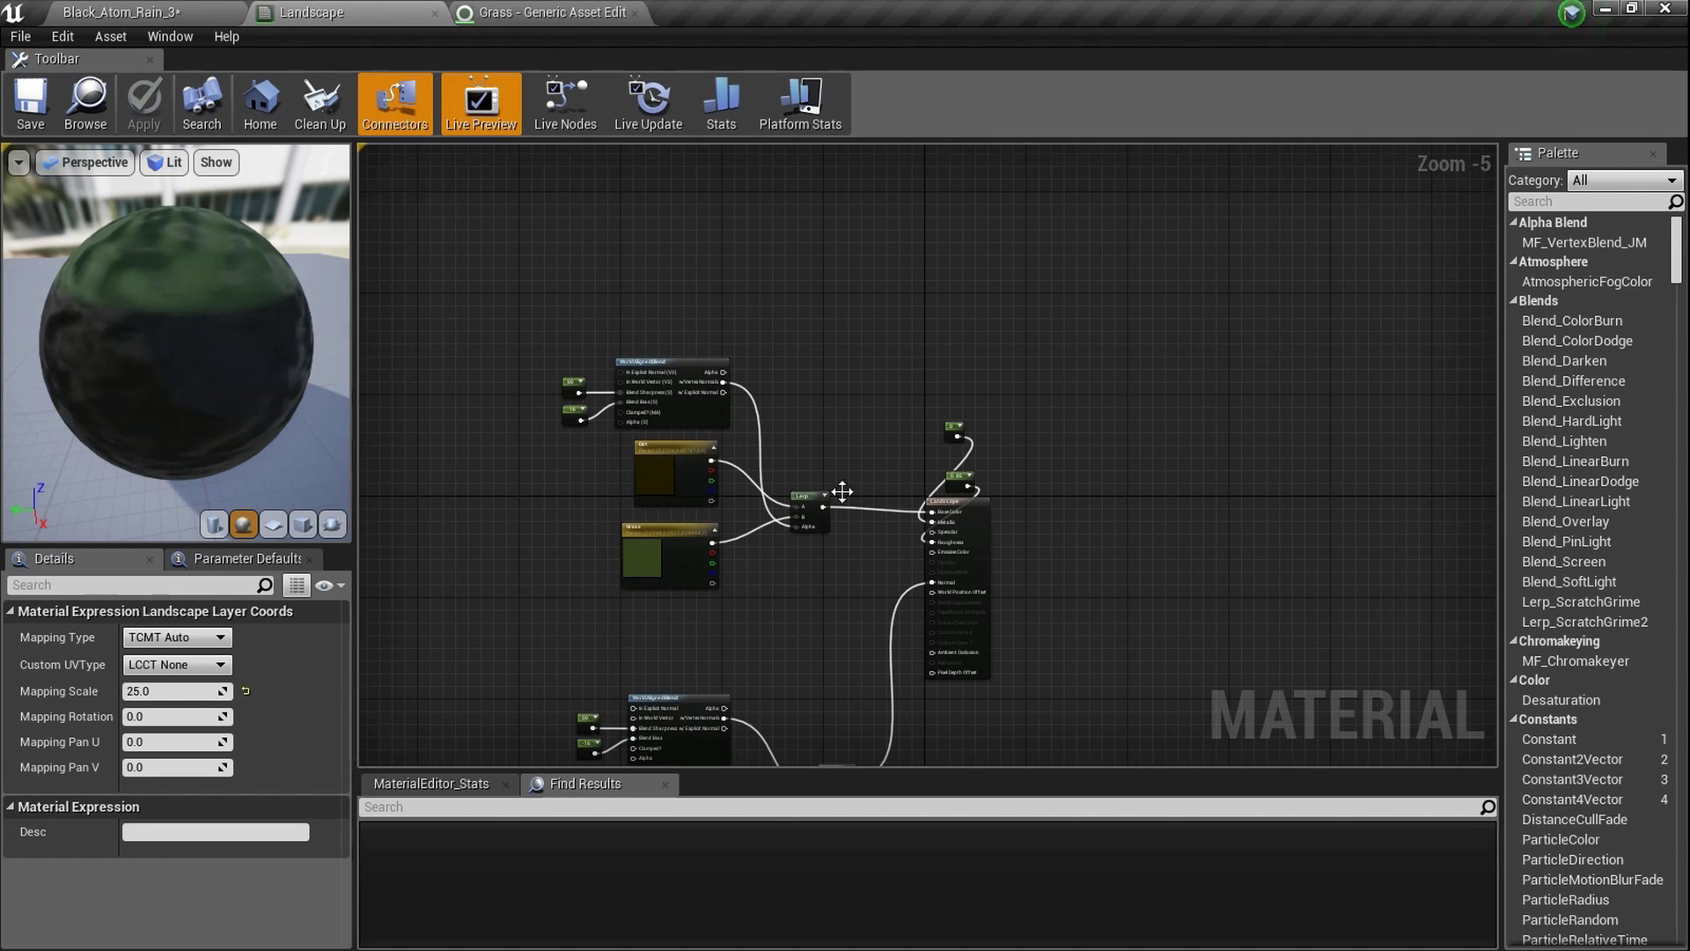
scroll(936, 324, up, 2)
right_click(923, 315)
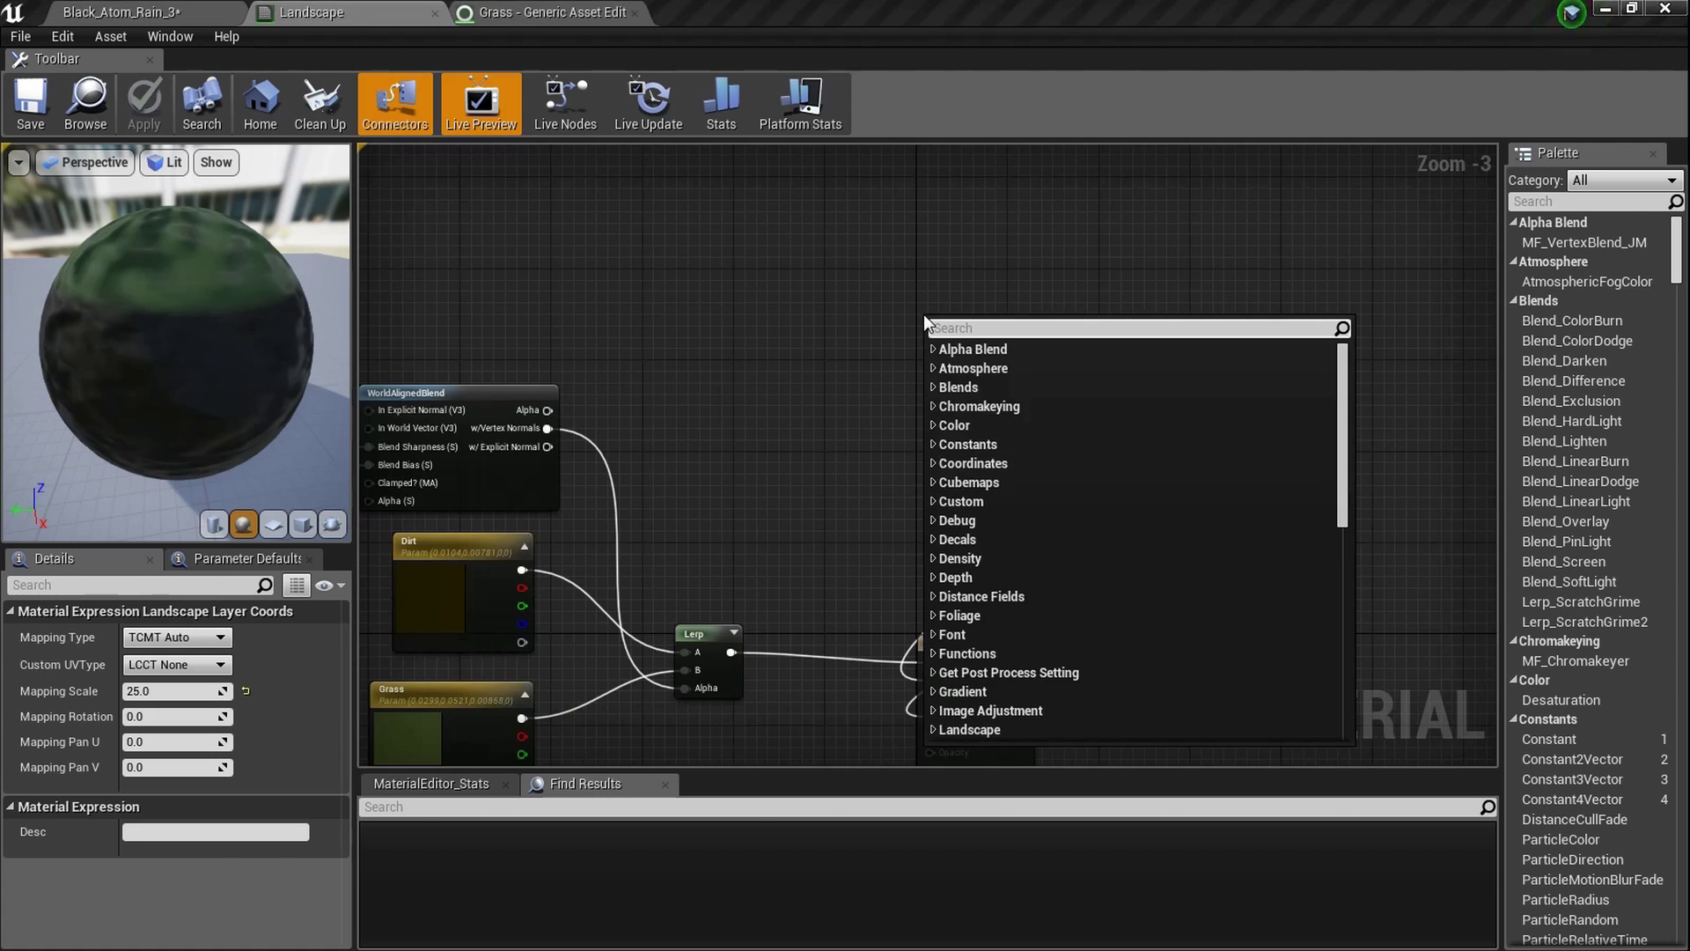
text(g)
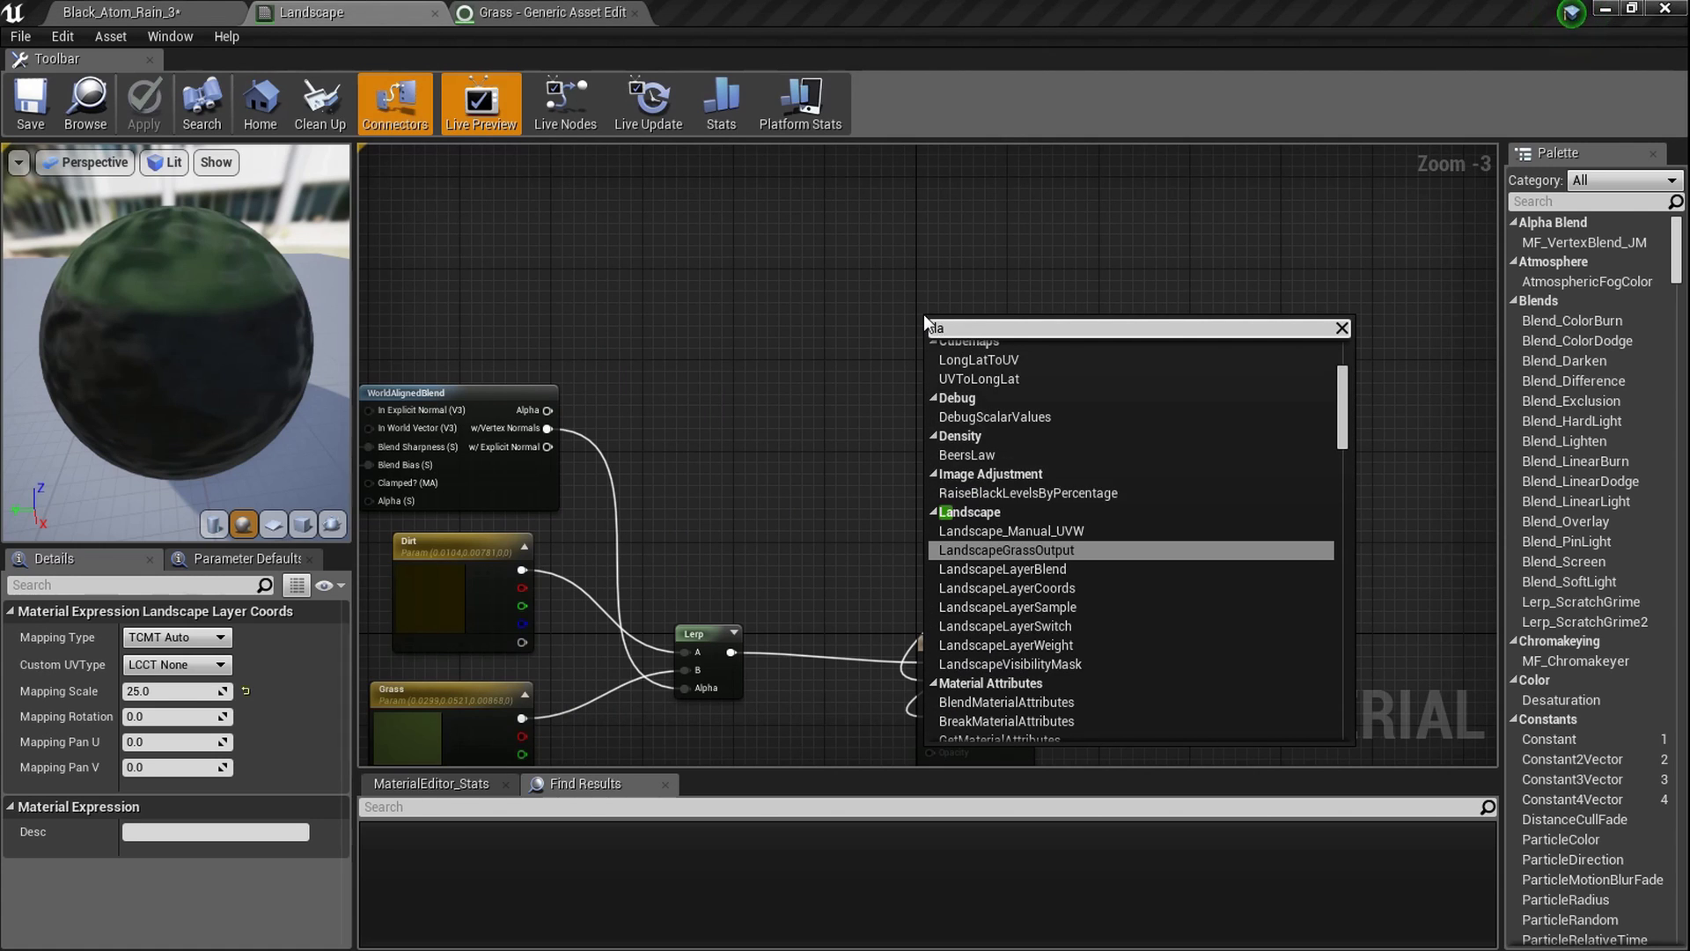
text(rass)
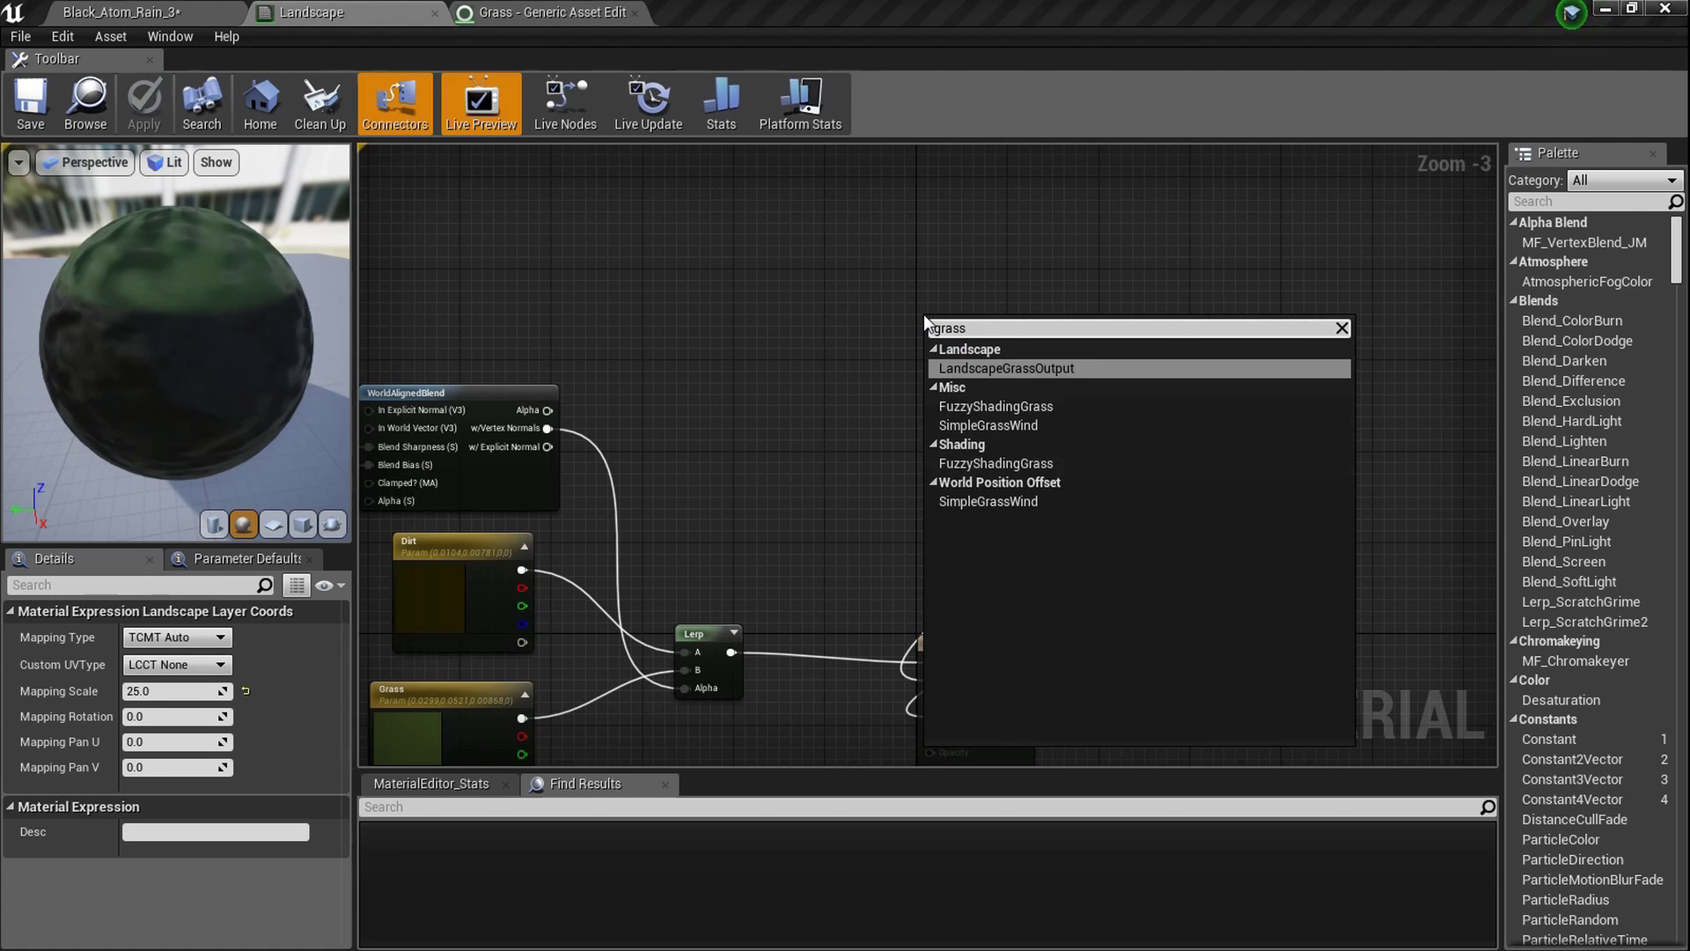
click(1066, 370)
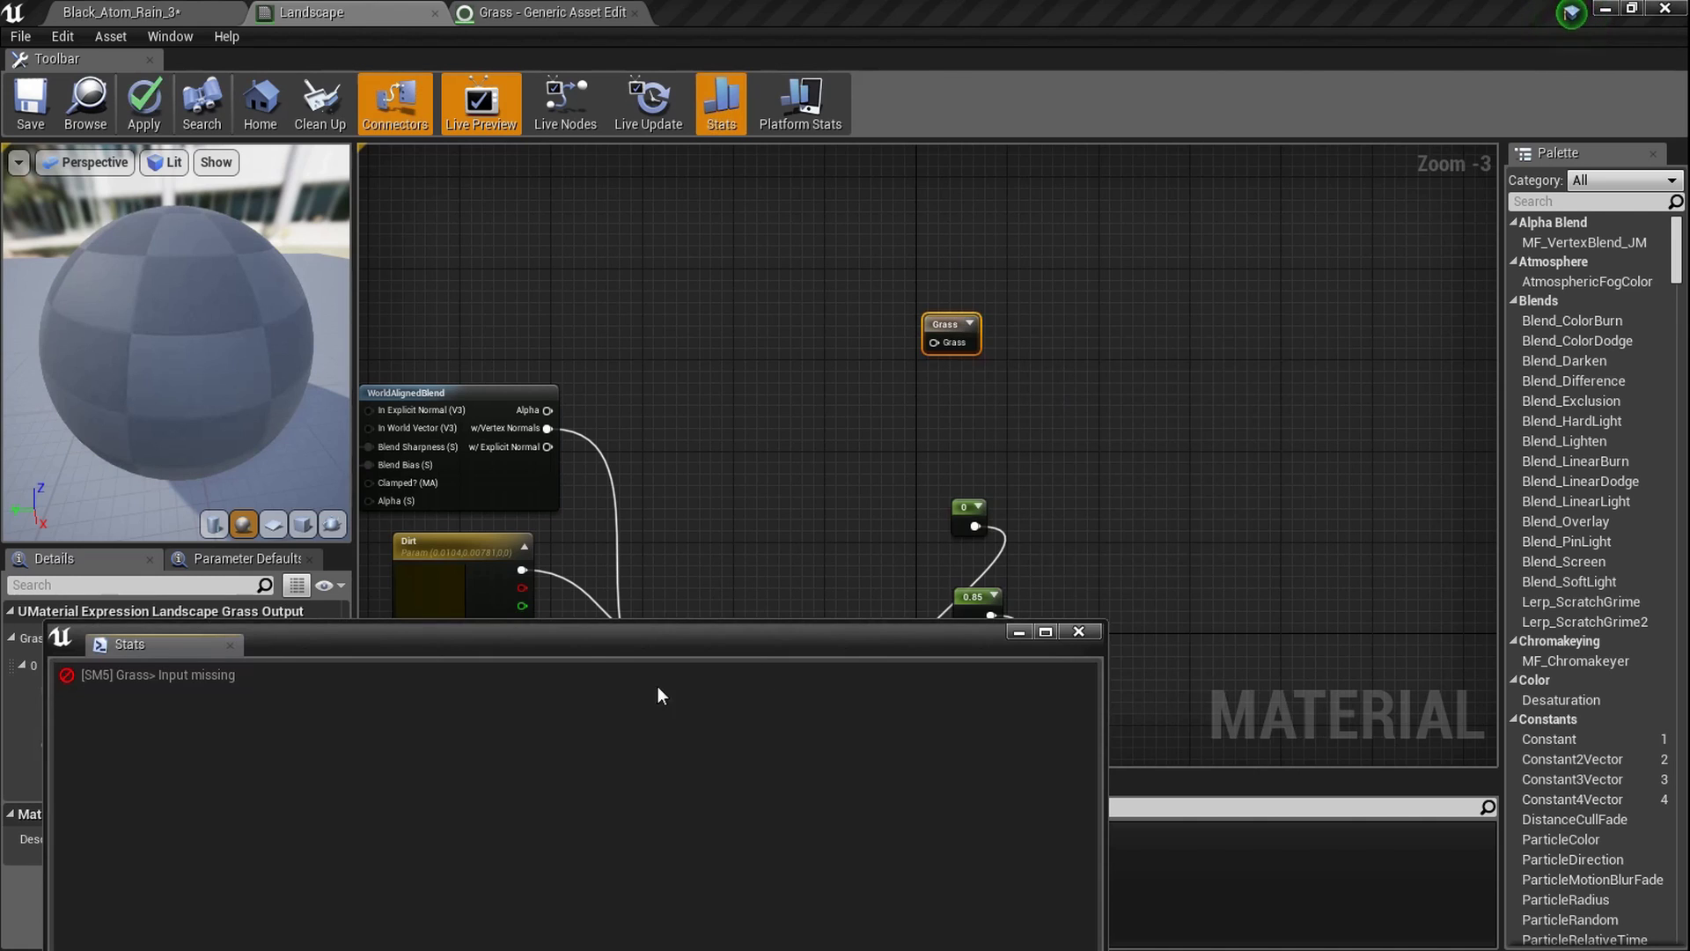
drag(528, 646, 566, 637)
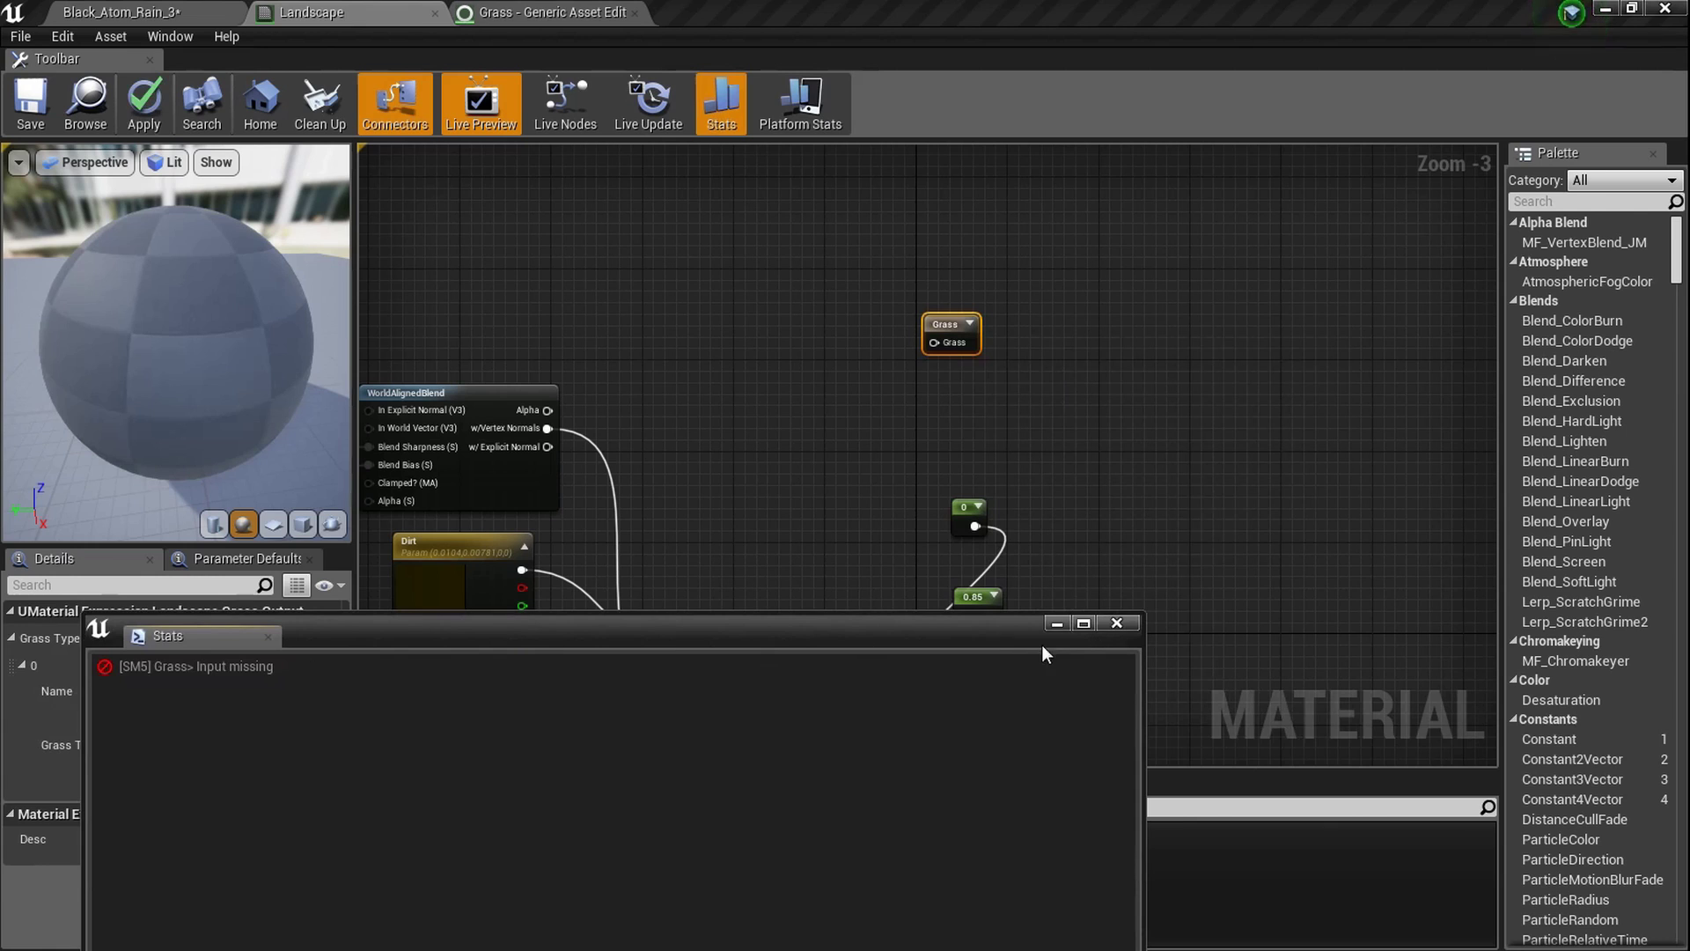
click(1122, 627)
Move the grass output node closer to the constant 0 node and connect the upper WorldAlignedBlend's w/Vertex Normals output to its Grass input
scroll(912, 347, up, 5)
drag(1002, 301, 1057, 419)
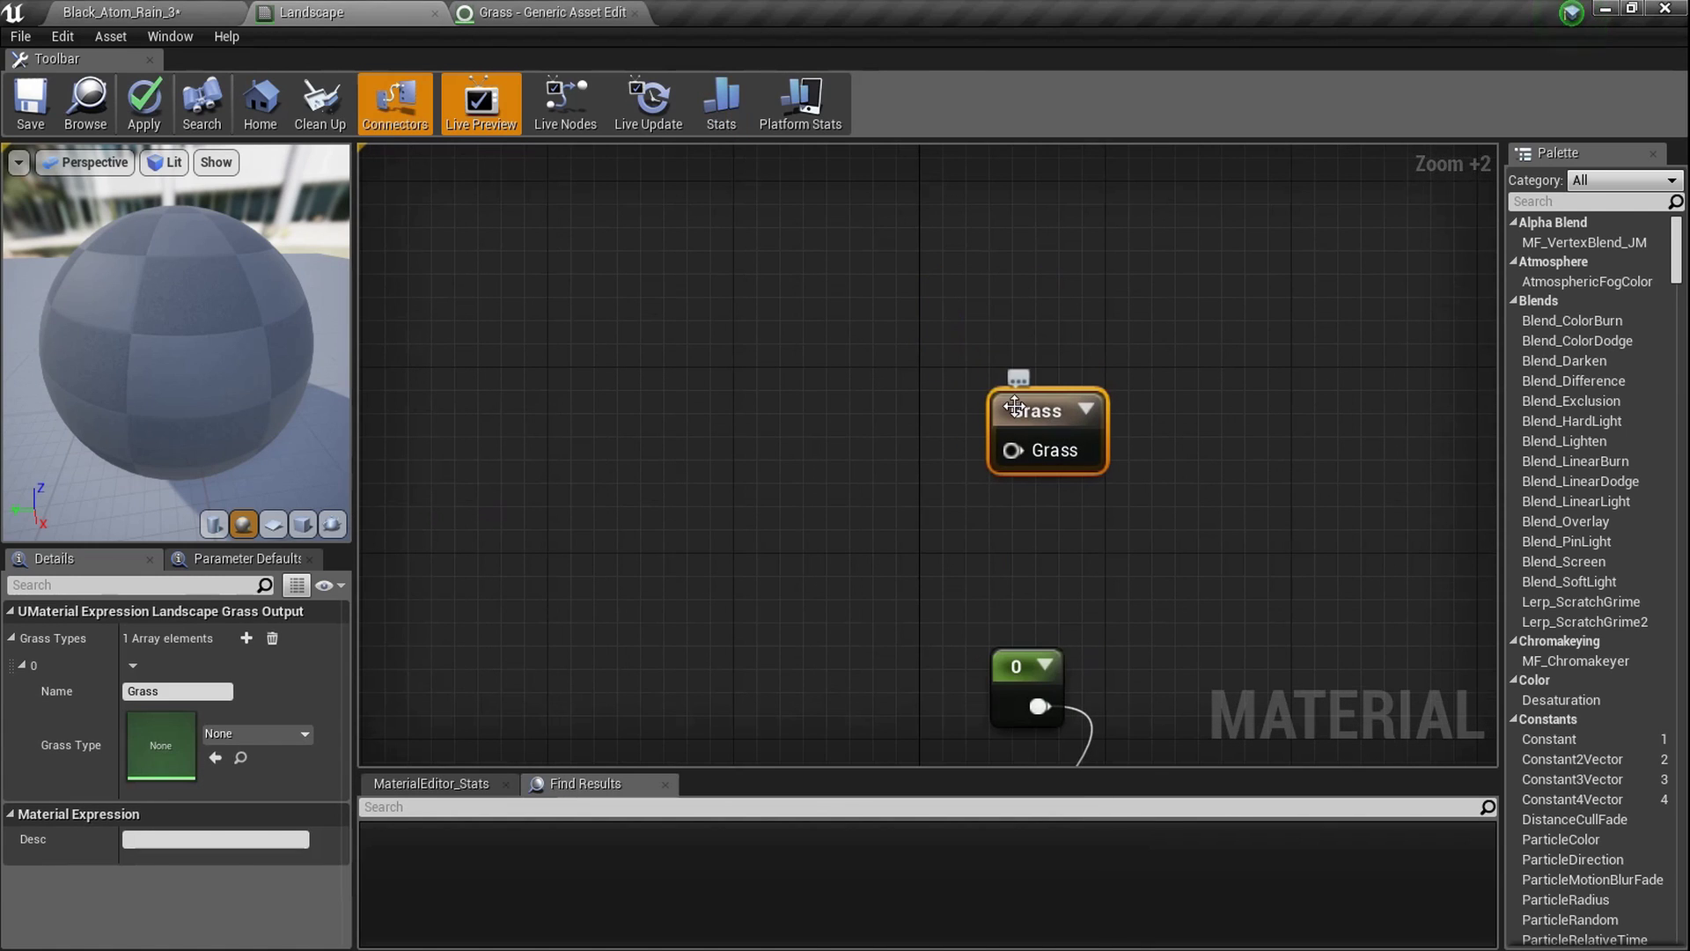
scroll(1015, 405, down, 2)
scroll(1116, 403, up, 5)
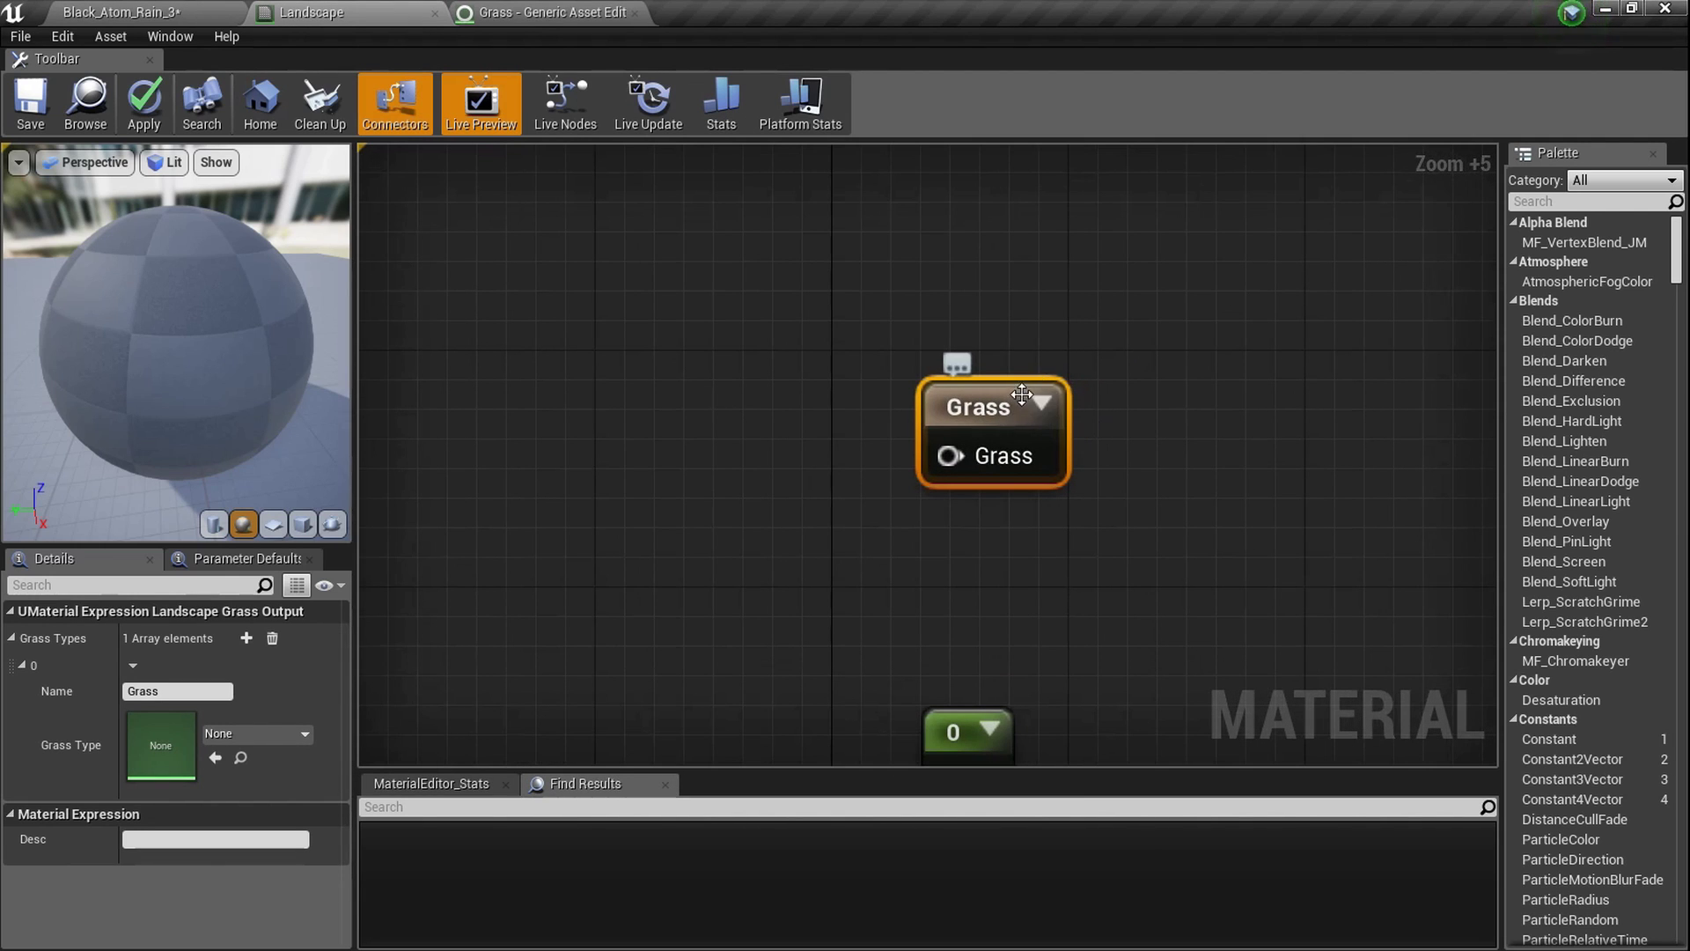
scroll(1012, 405, down, 5)
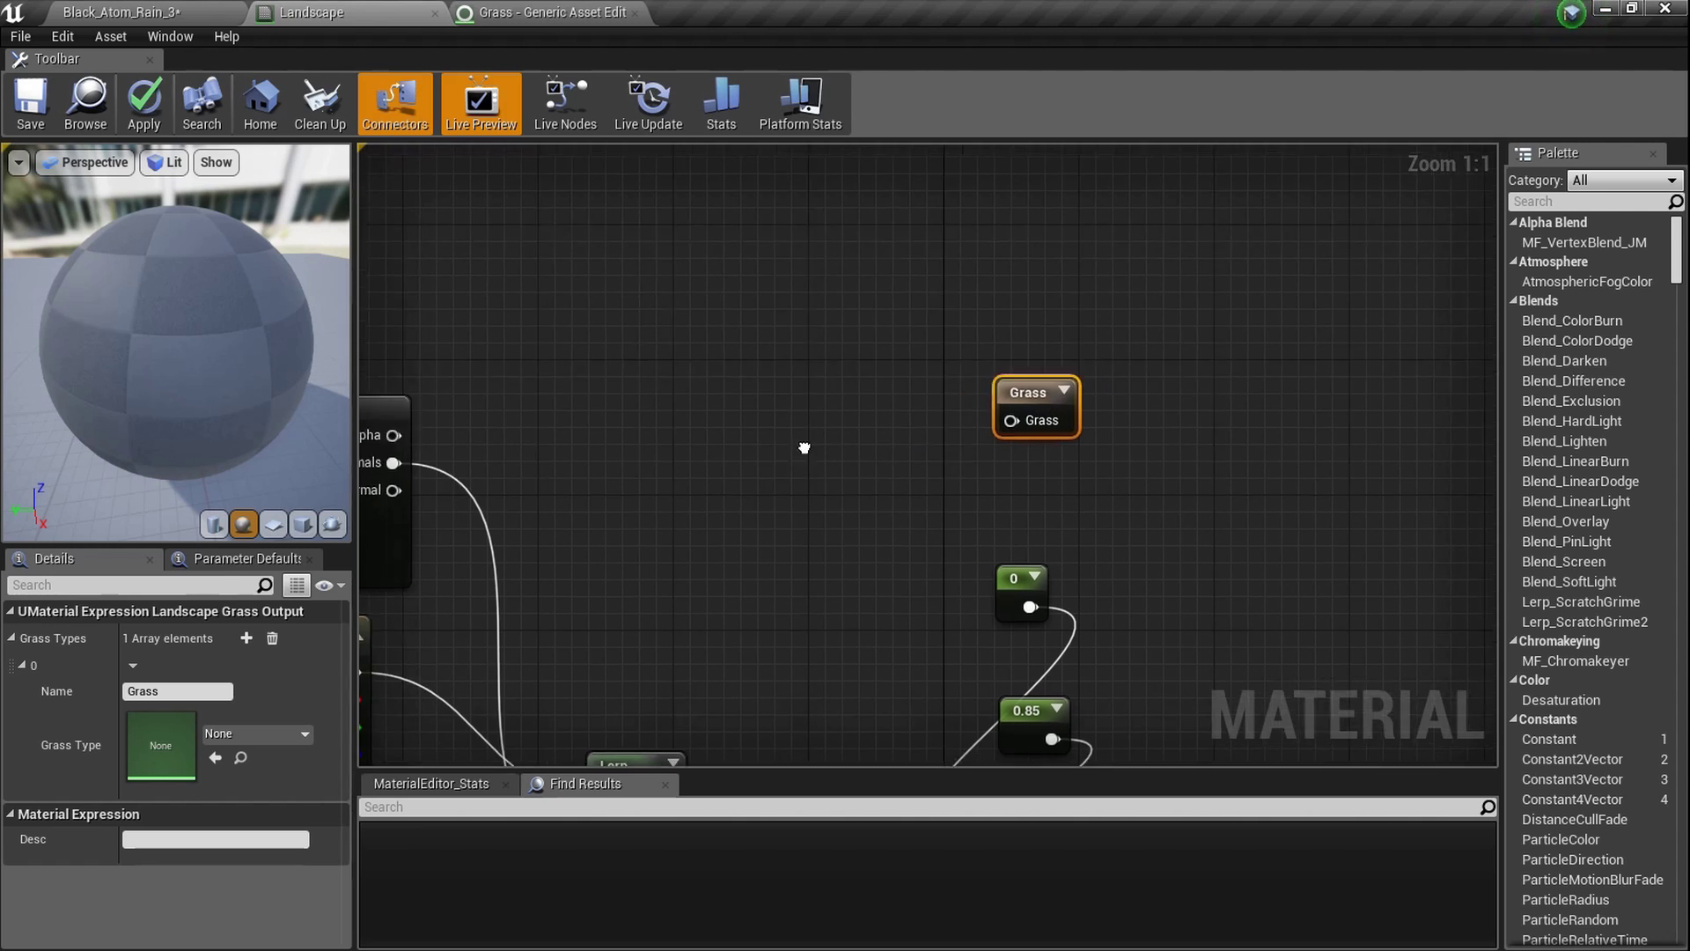
scroll(492, 504, down, 2)
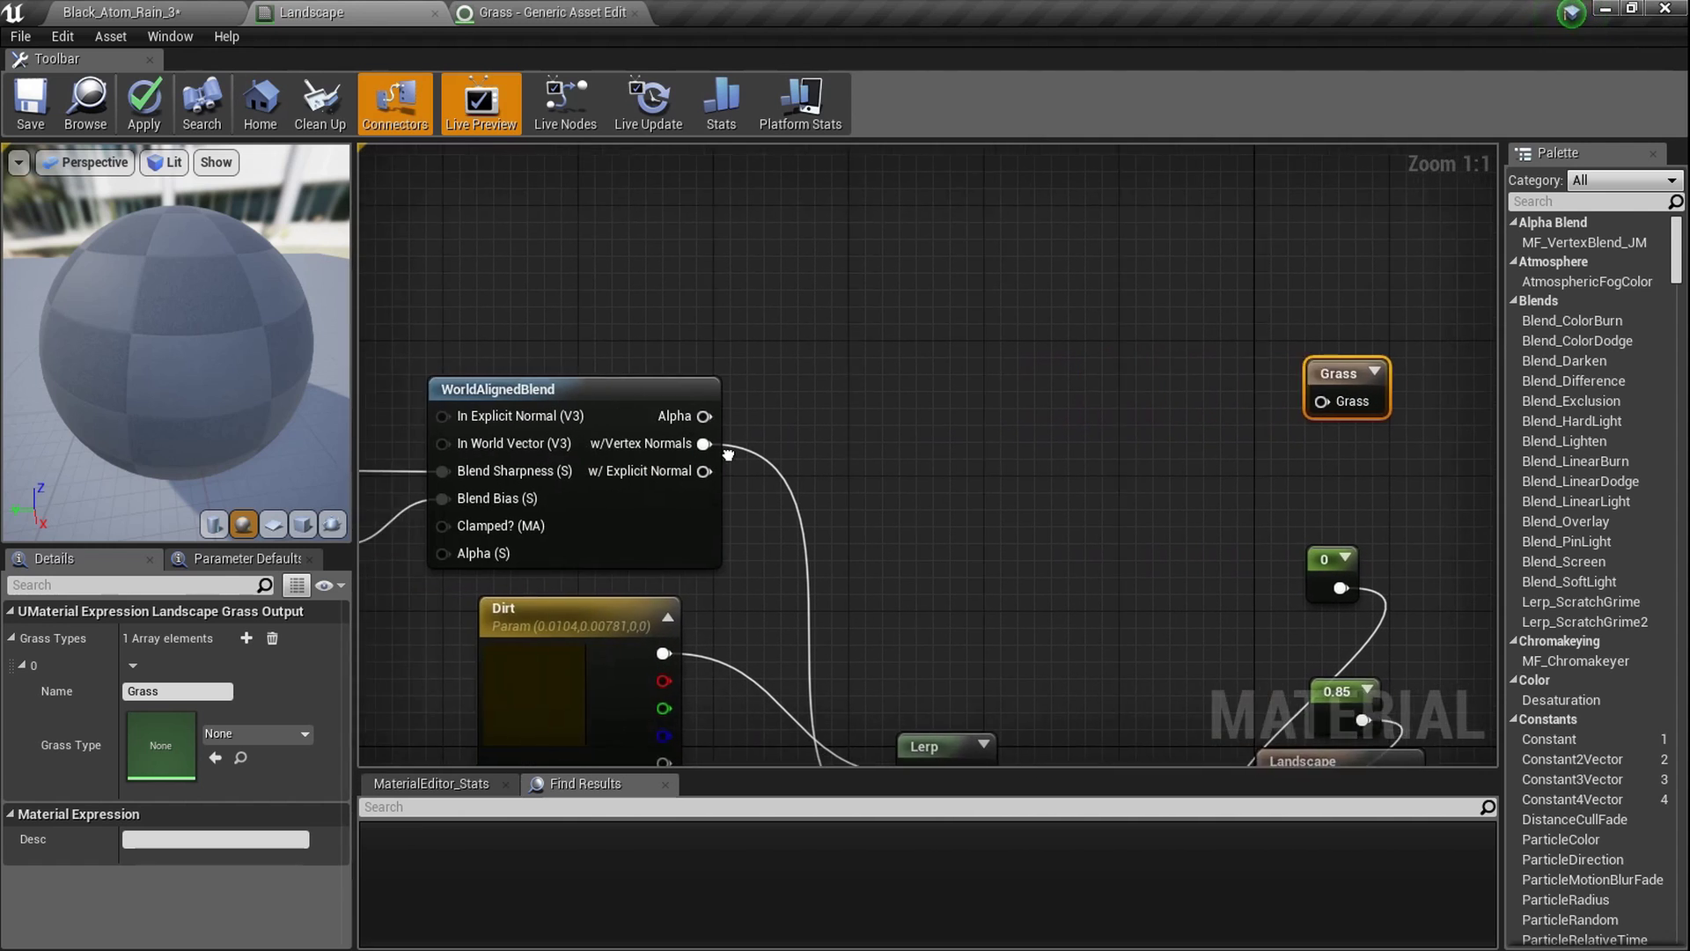
right_drag(661, 523, 592, 490)
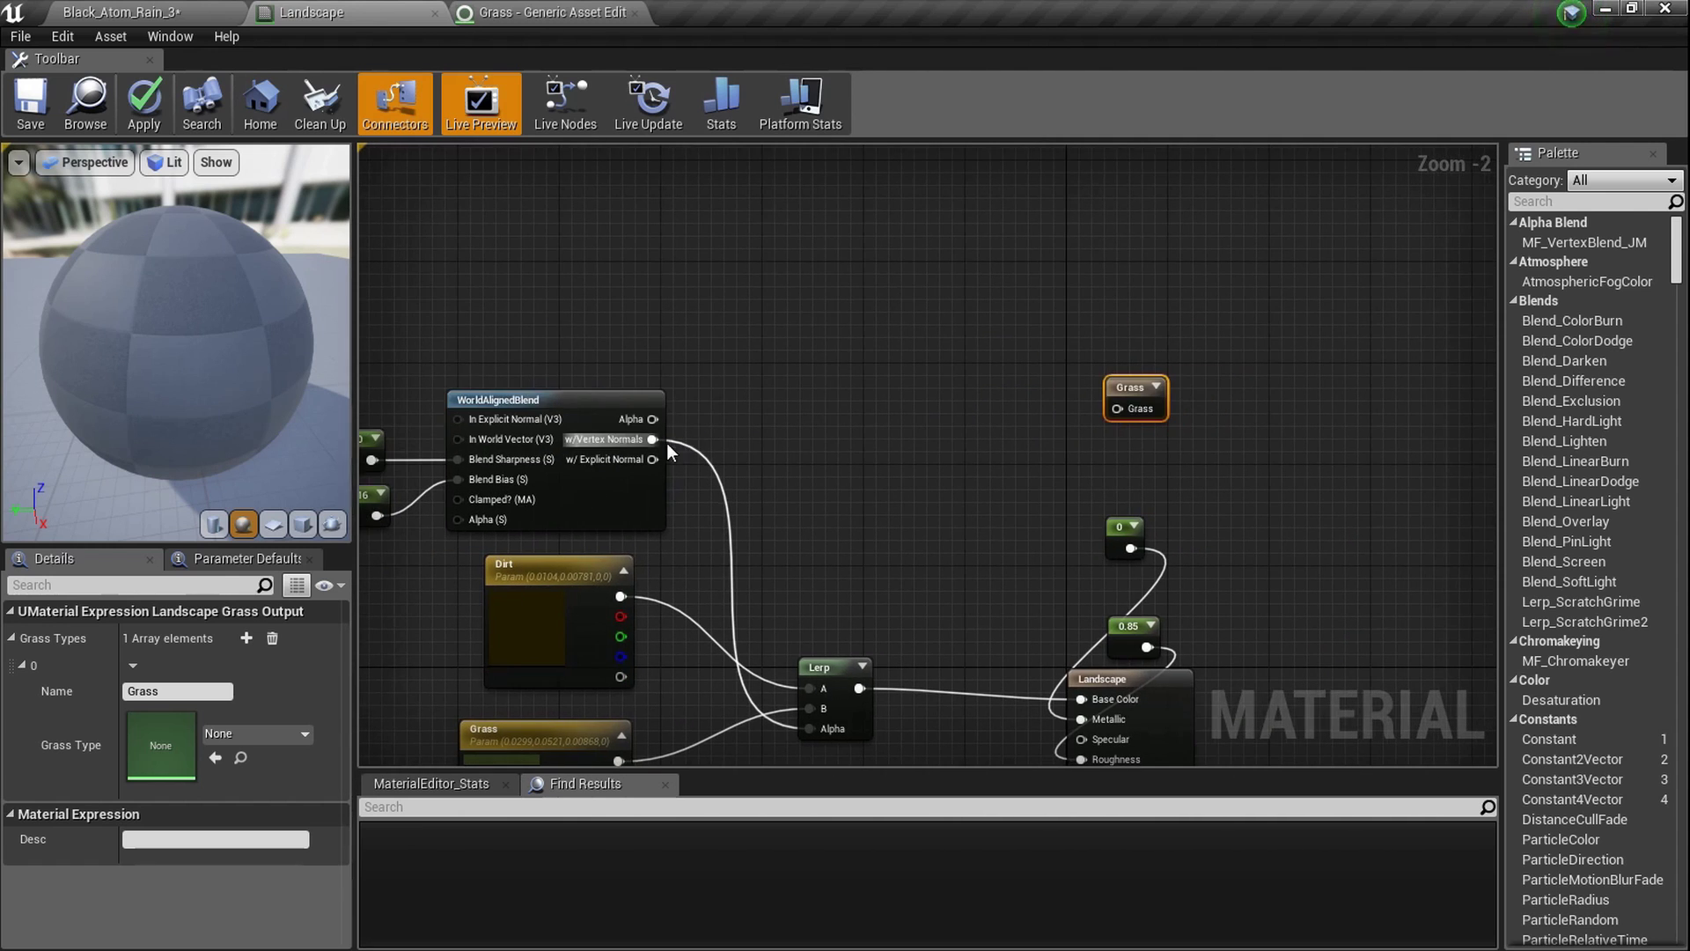
drag(653, 438, 1115, 410)
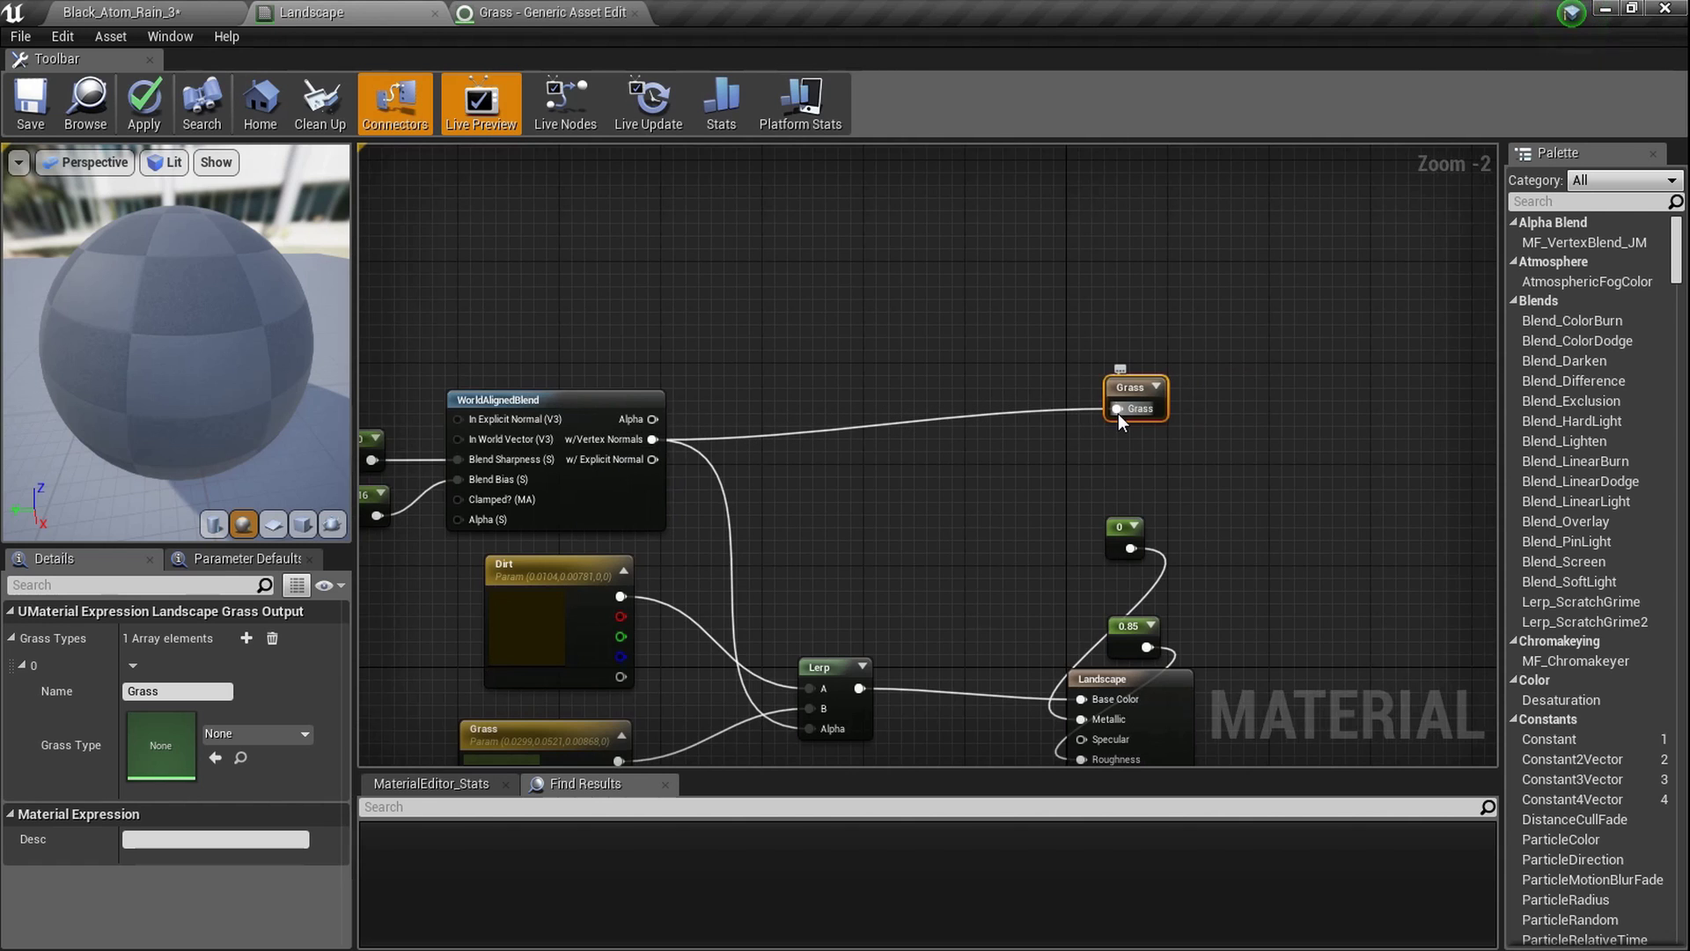
scroll(1131, 389, up, 5)
scroll(1139, 374, down, 4)
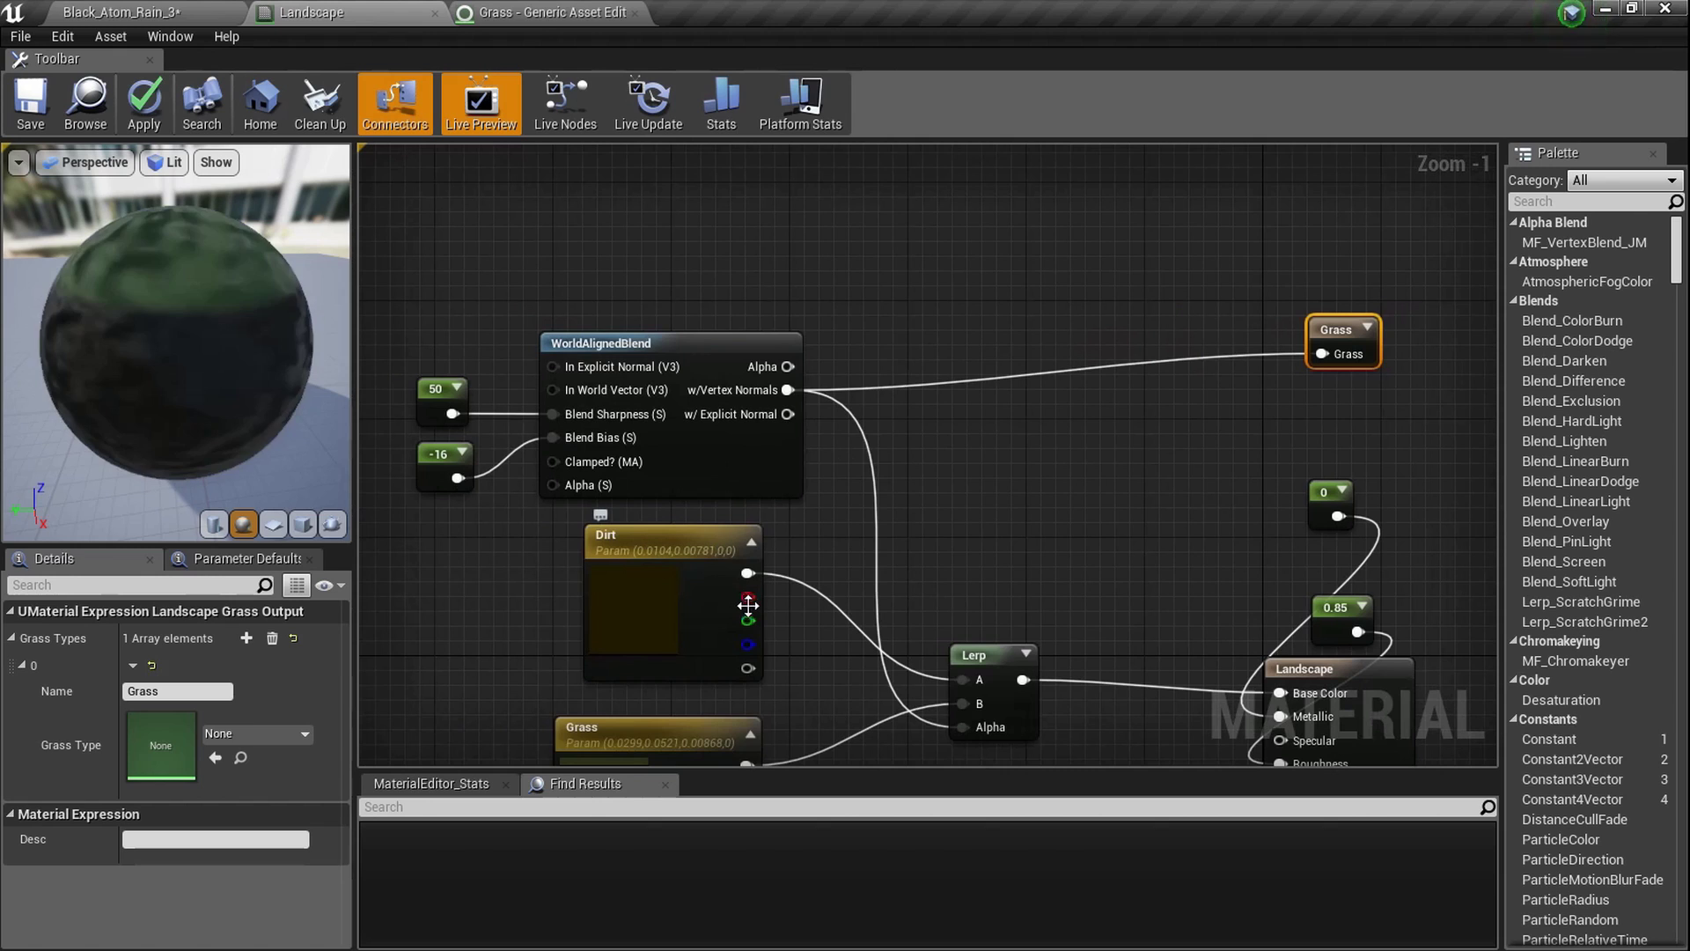
Assign the Grass landscape grass type from the DP folder as the grass output node's Grass Type and save the Landscape material
right_drag(736, 554, 665, 515)
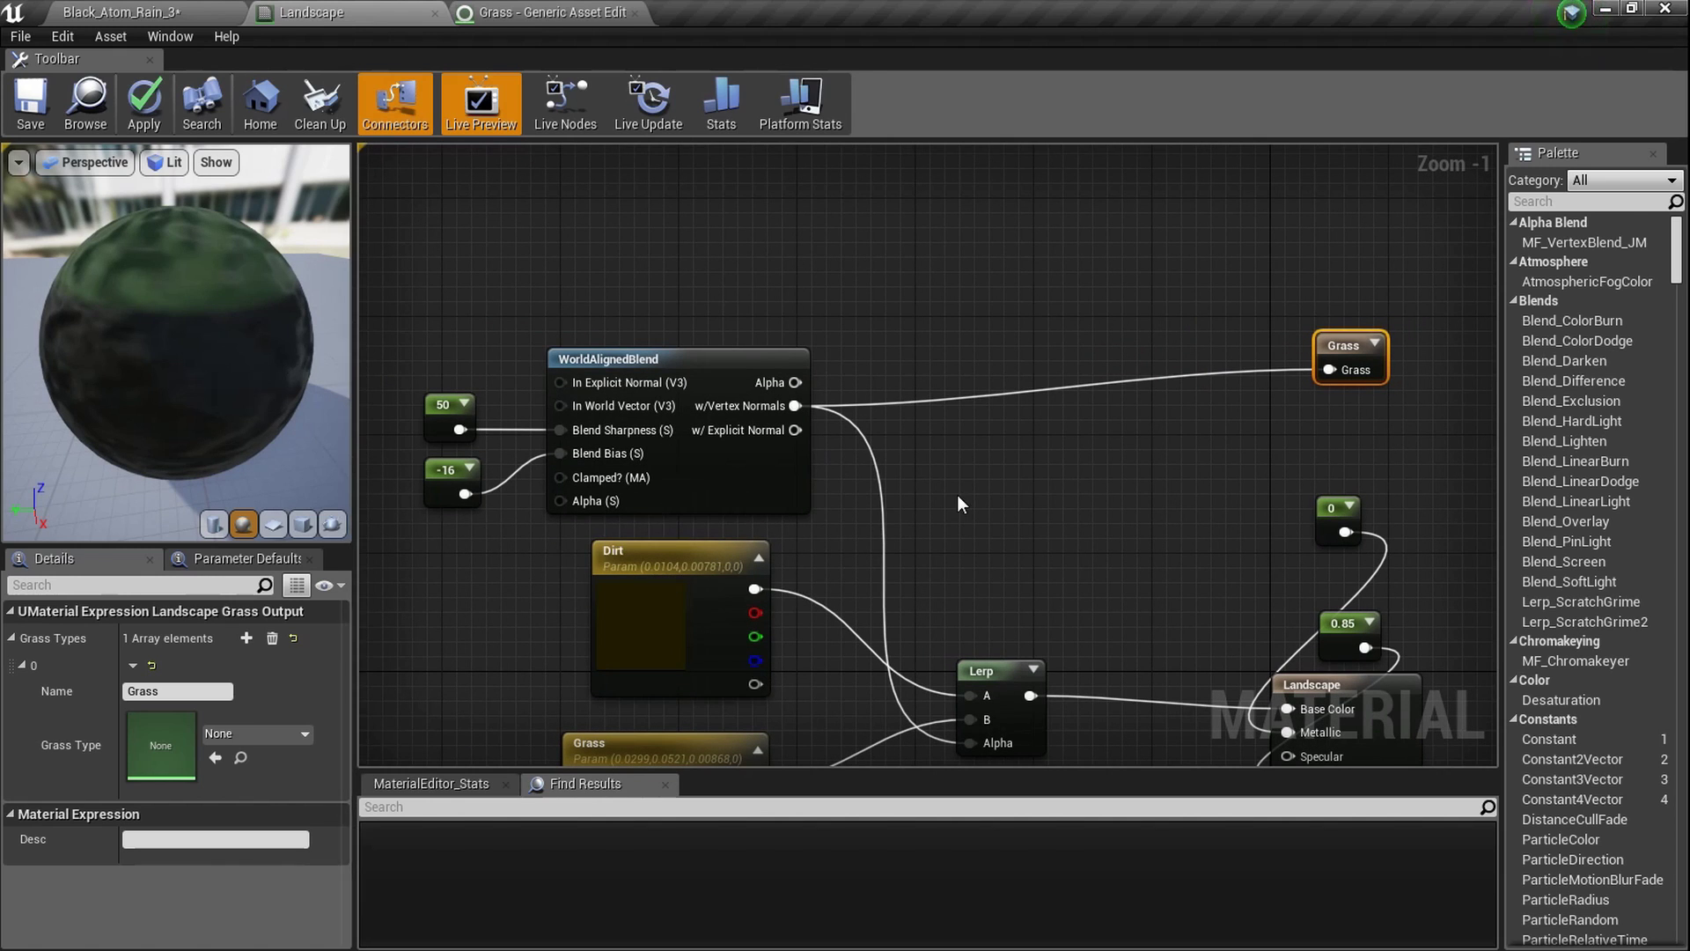
right_drag(960, 504, 695, 503)
scroll(634, 451, up, 2)
scroll(464, 311, up, 1)
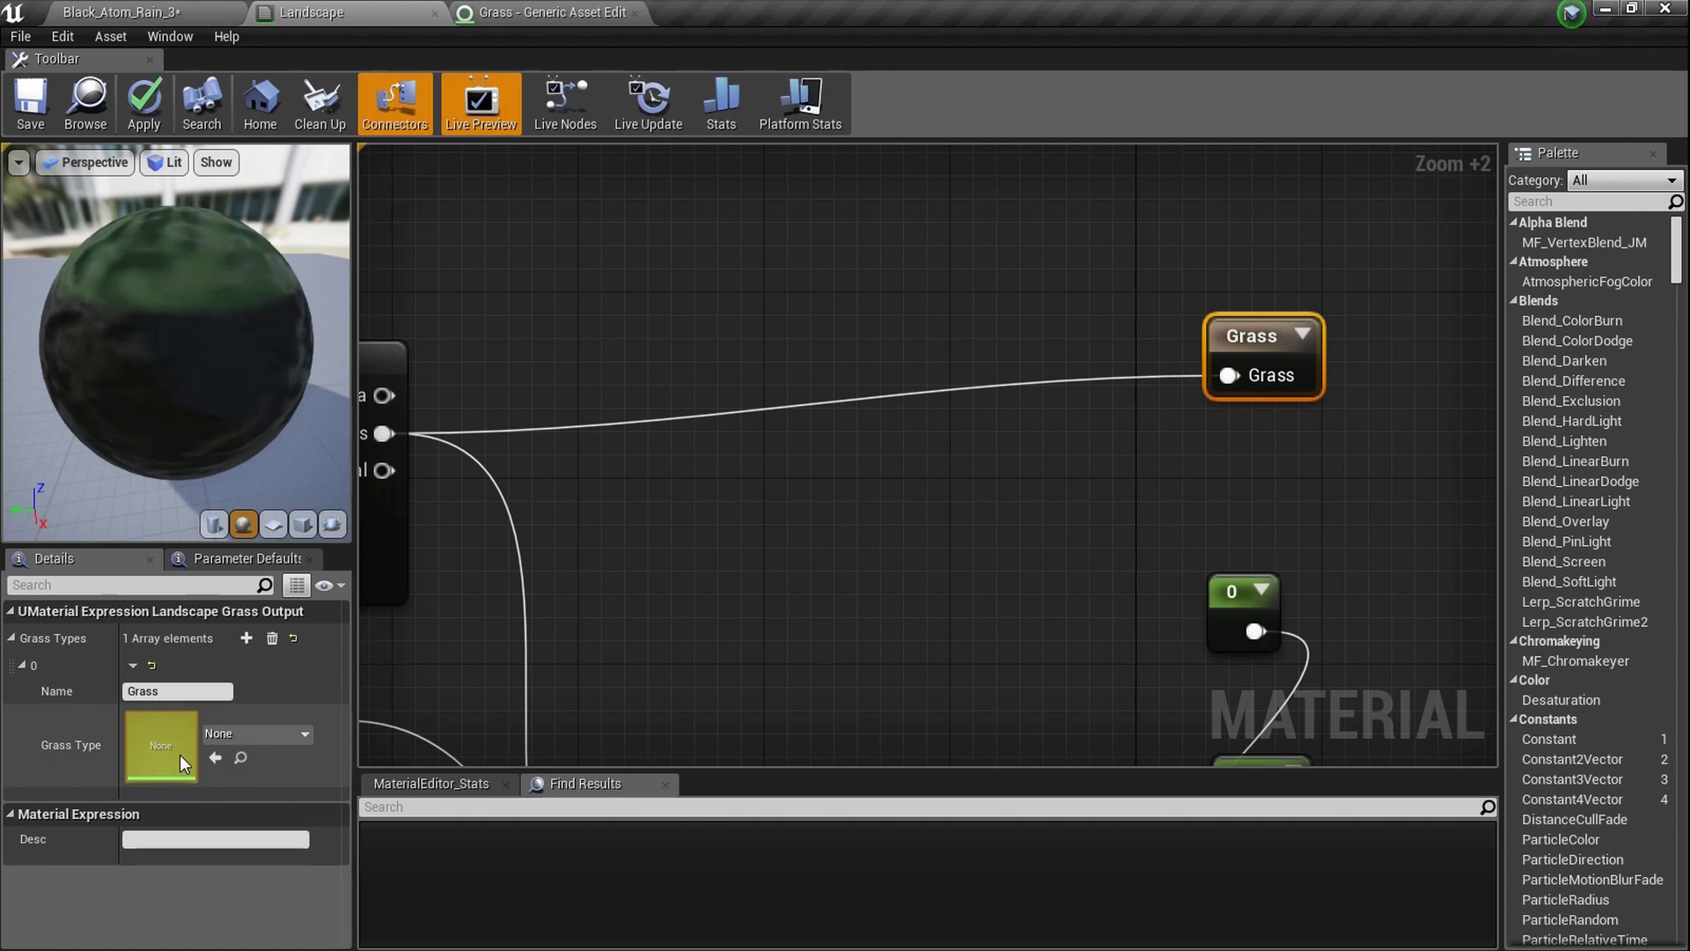
click(124, 13)
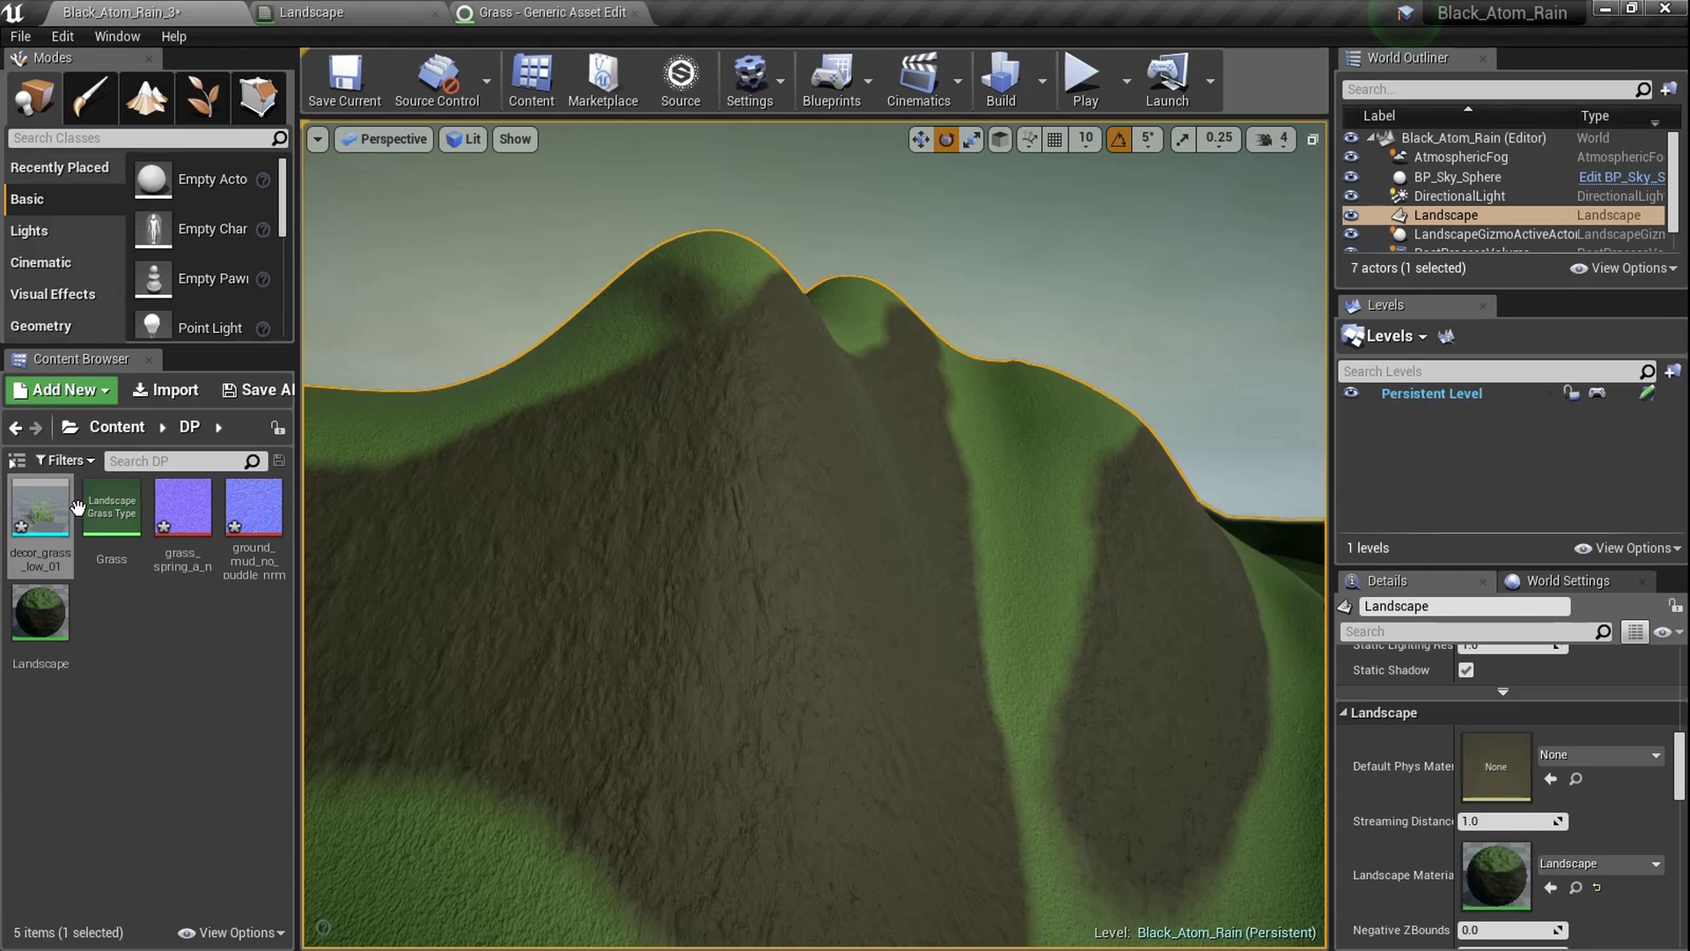
drag(104, 527, 178, 731)
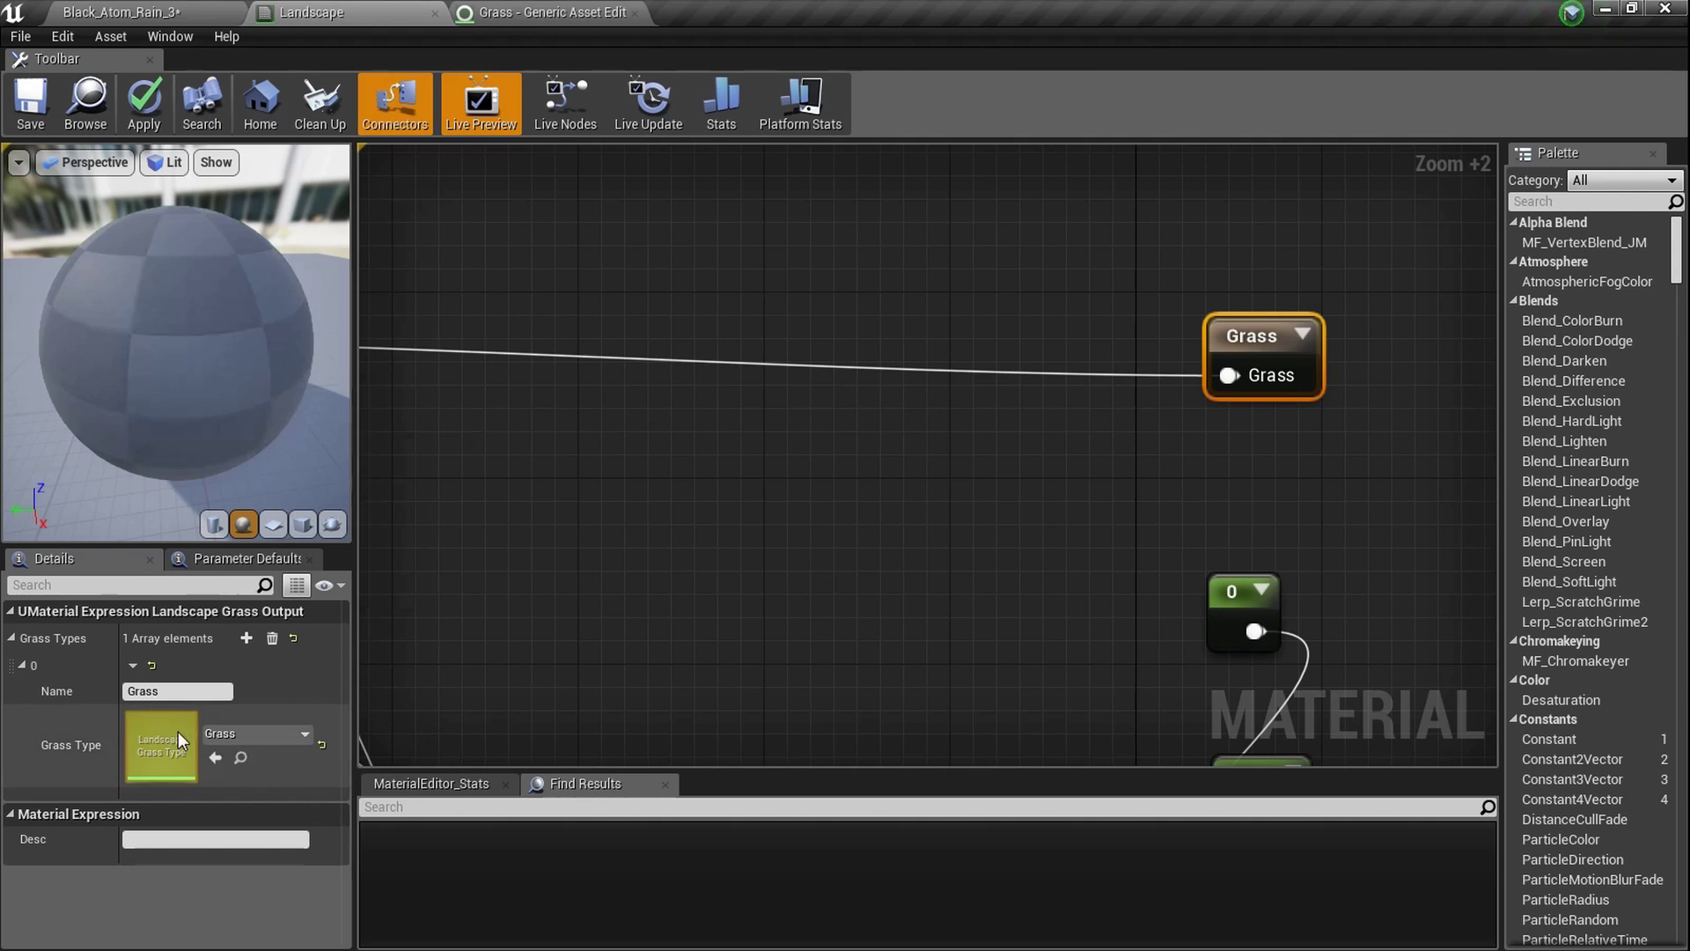
click(29, 96)
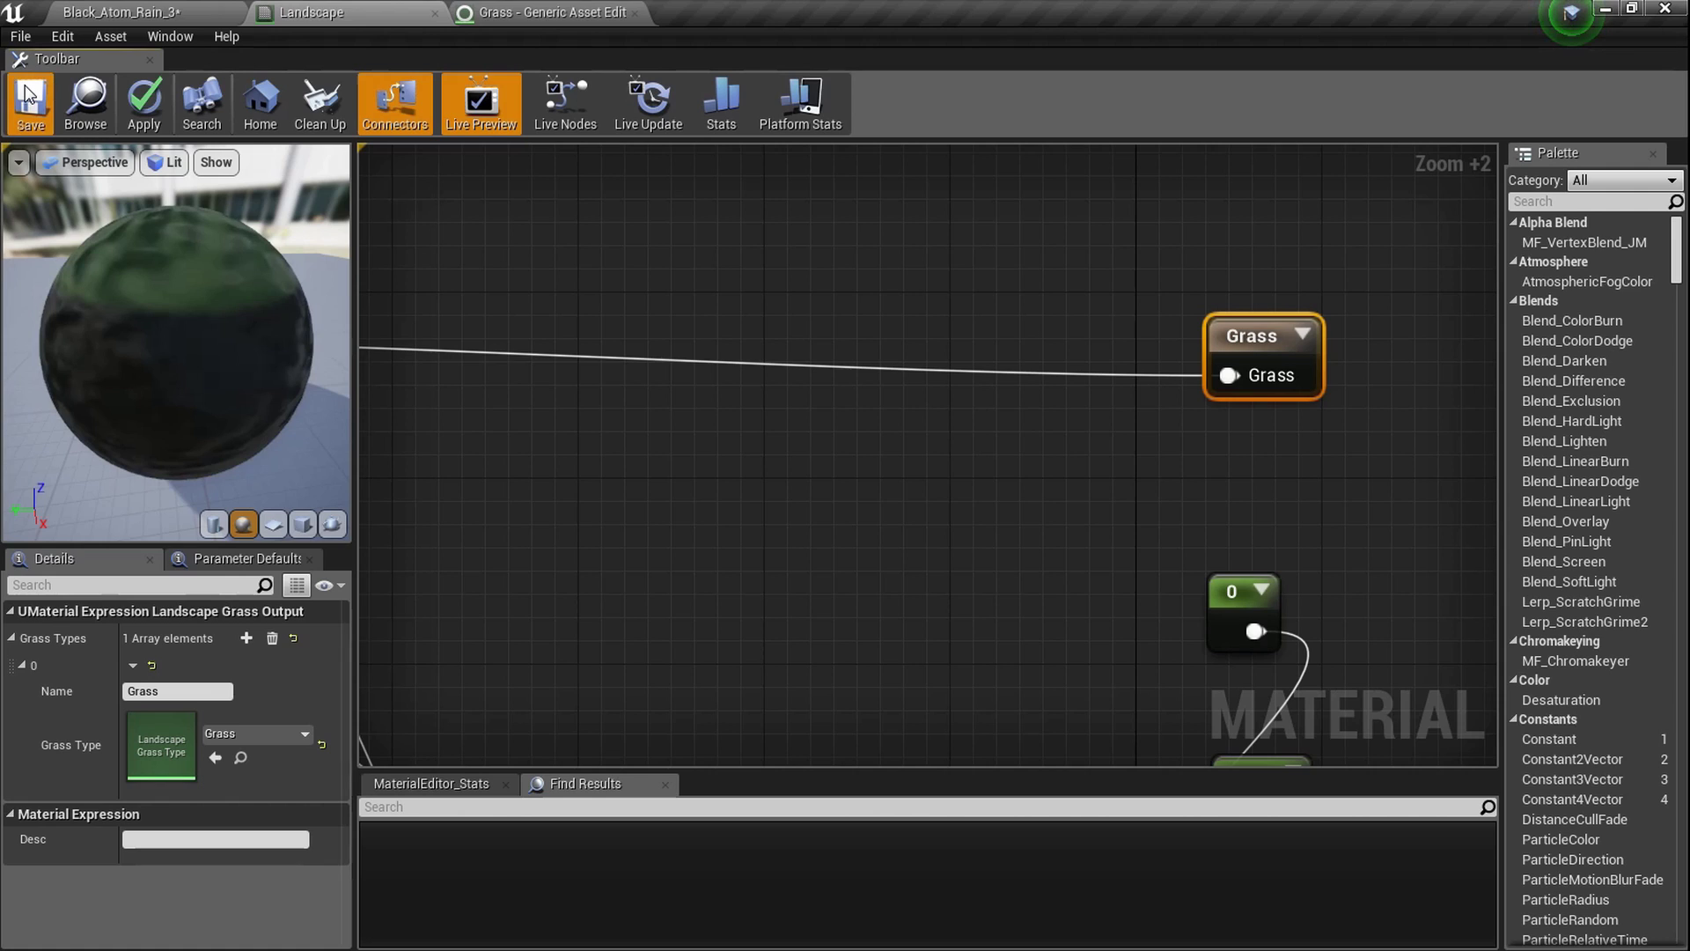
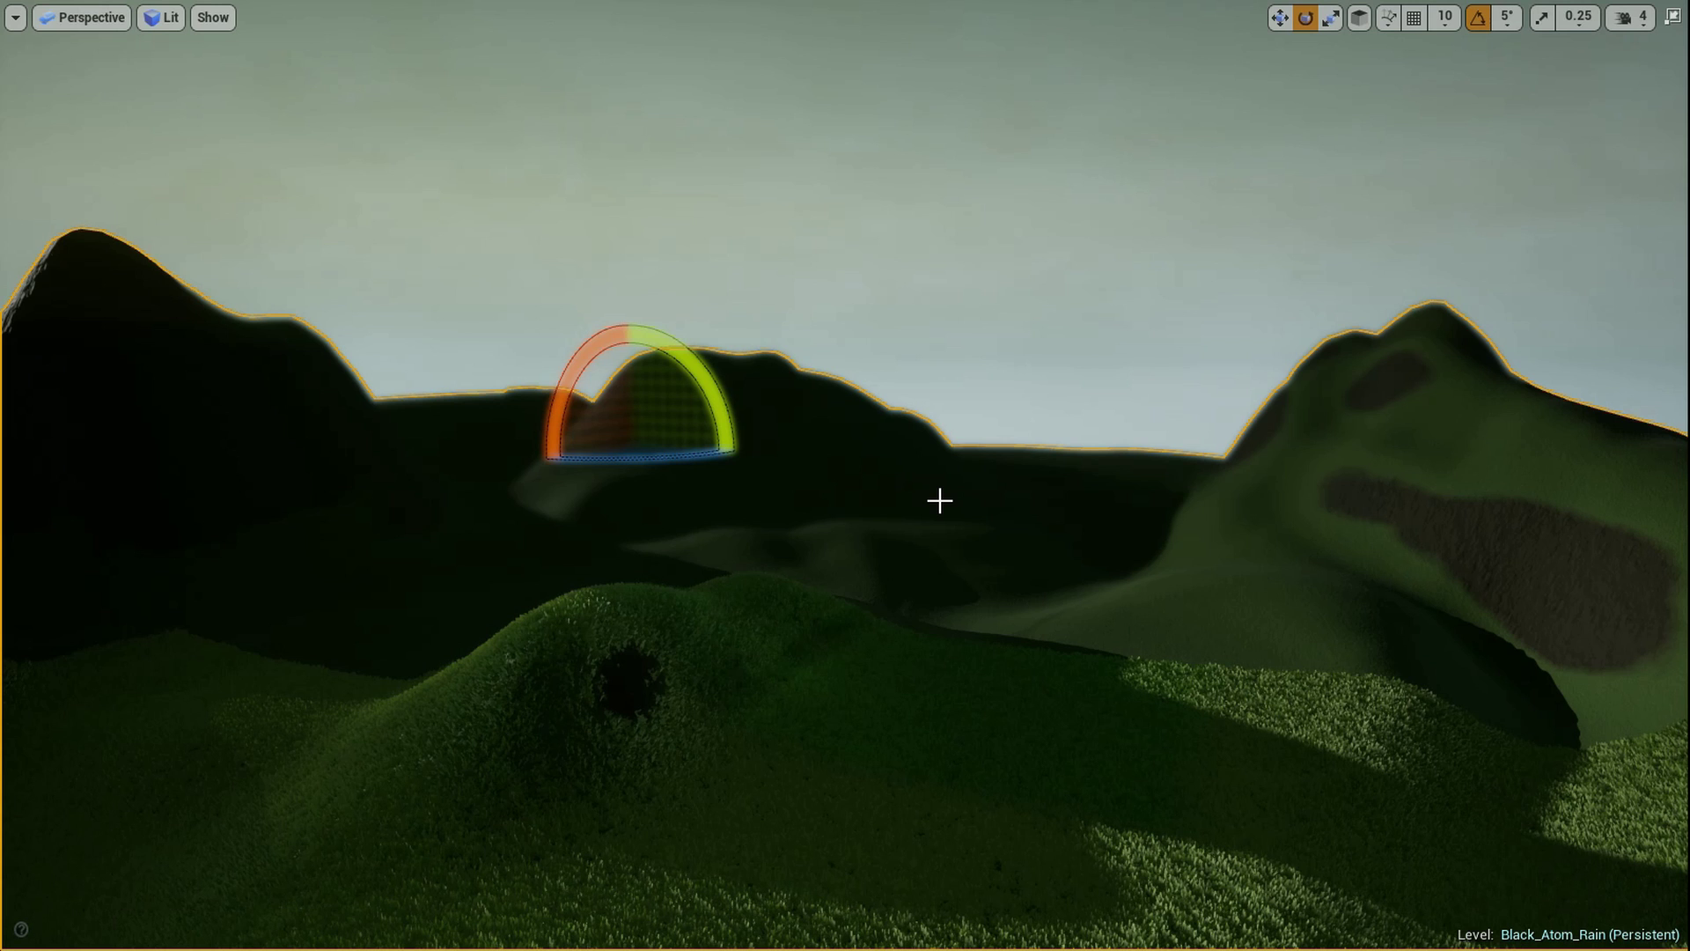
Look around the landscape in the level viewport to examine the grass coverage on the flat areas and slopes
right_drag(939, 500, 969, 479)
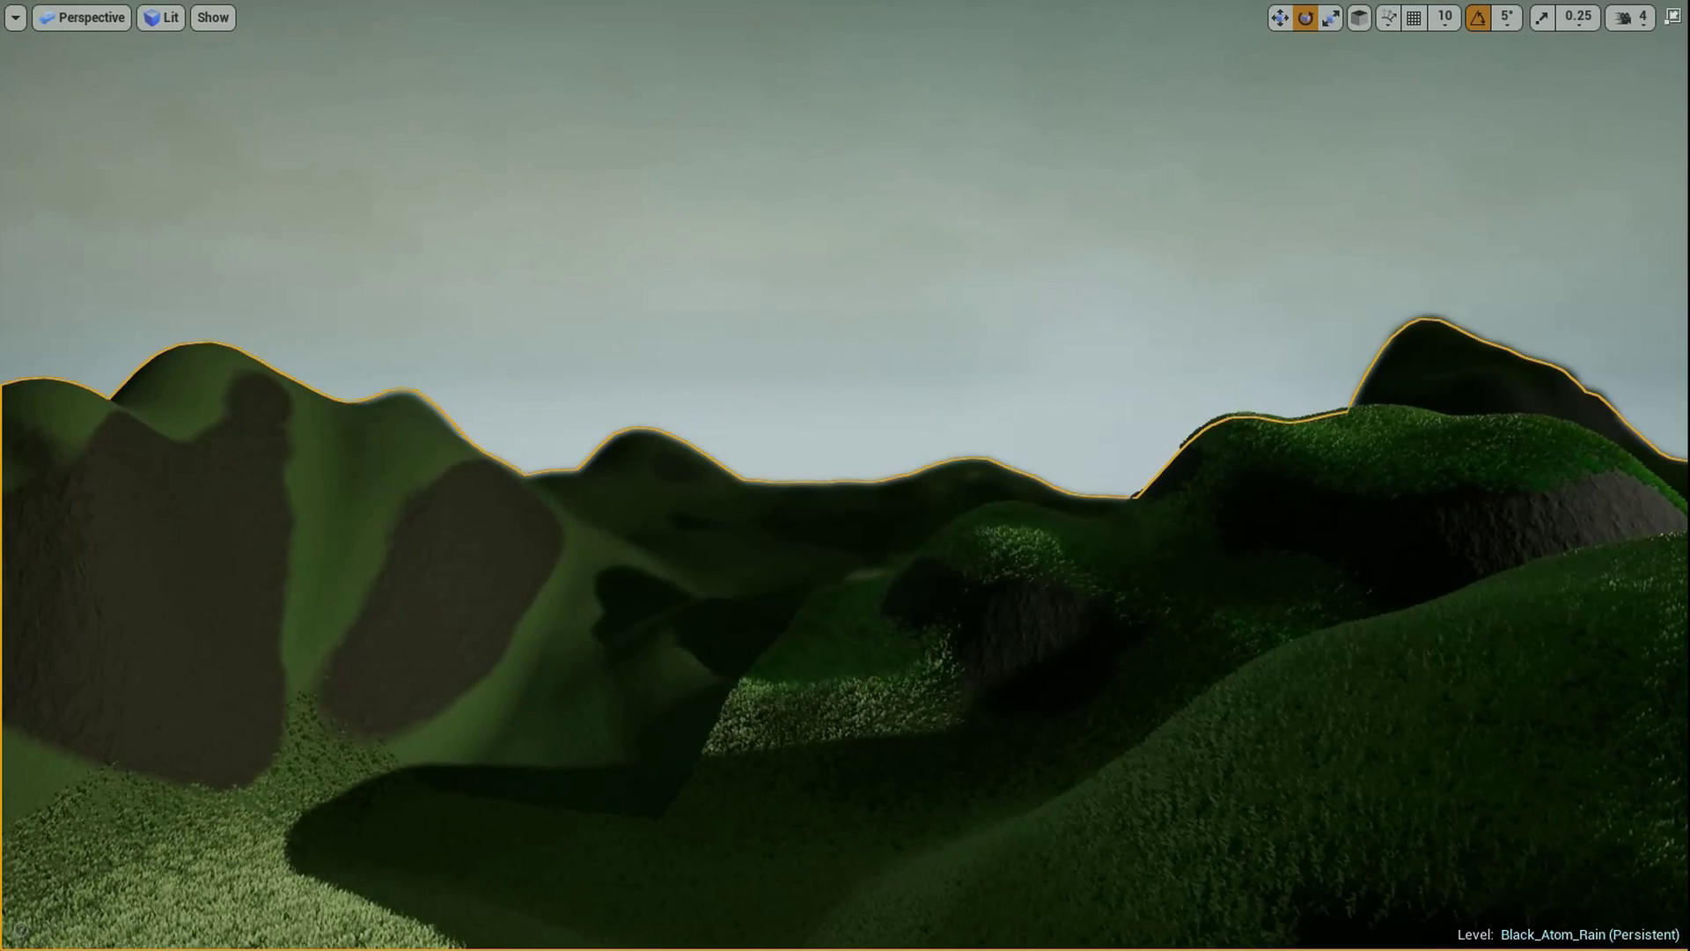
right_drag(968, 479, 940, 500)
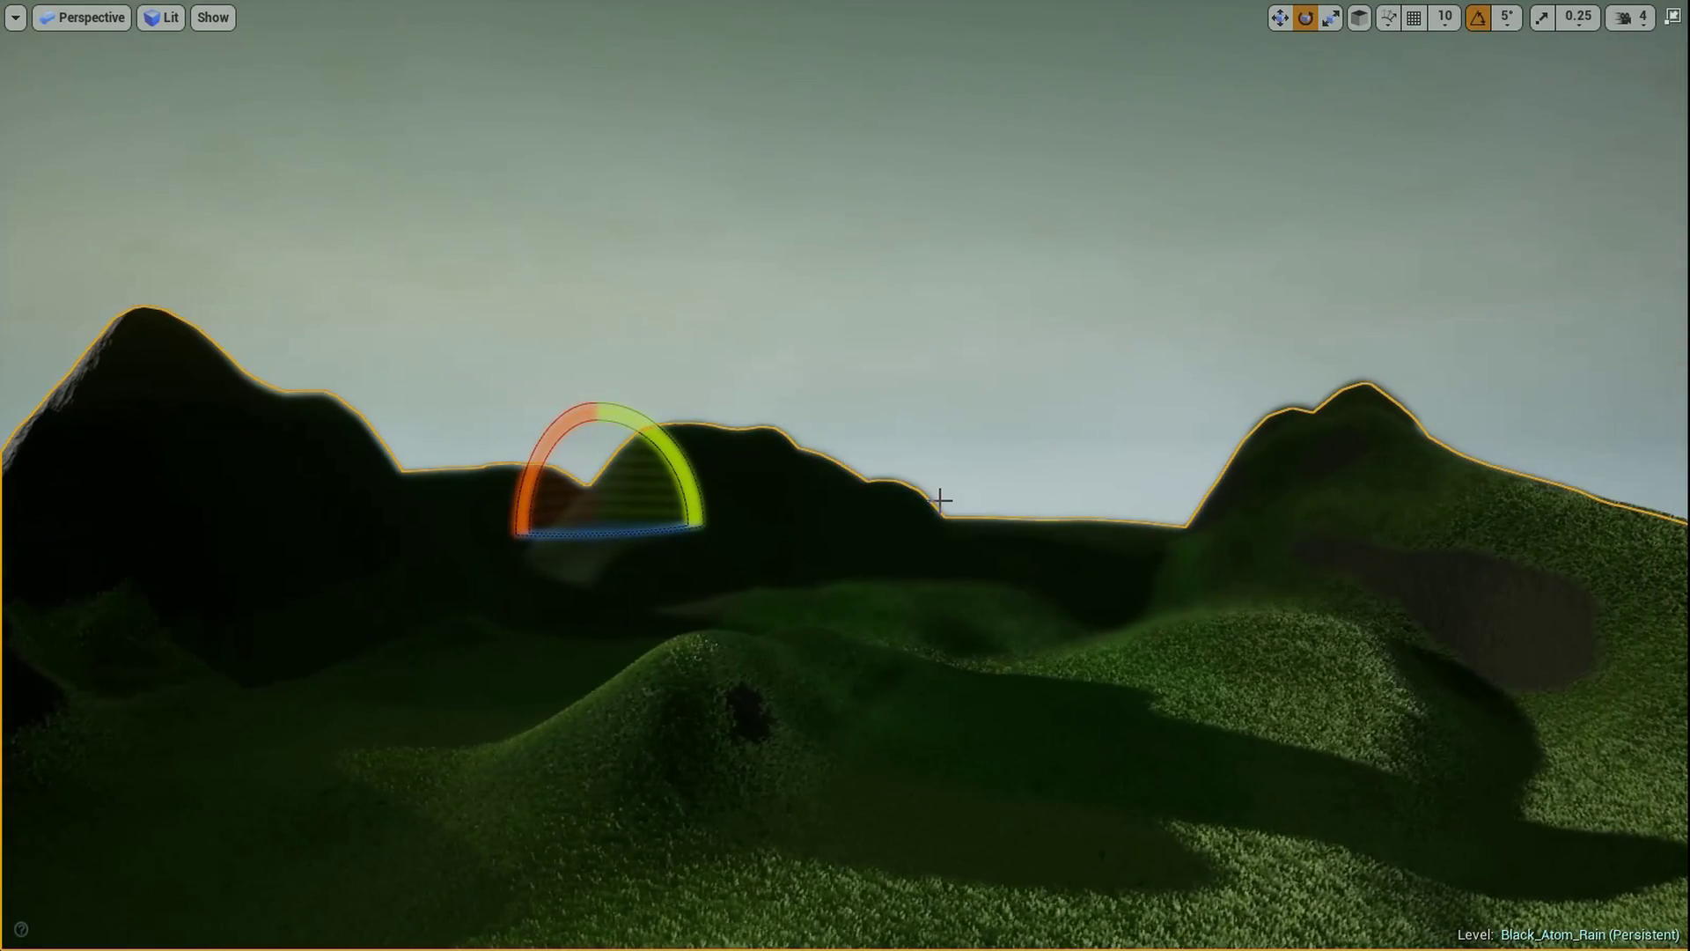